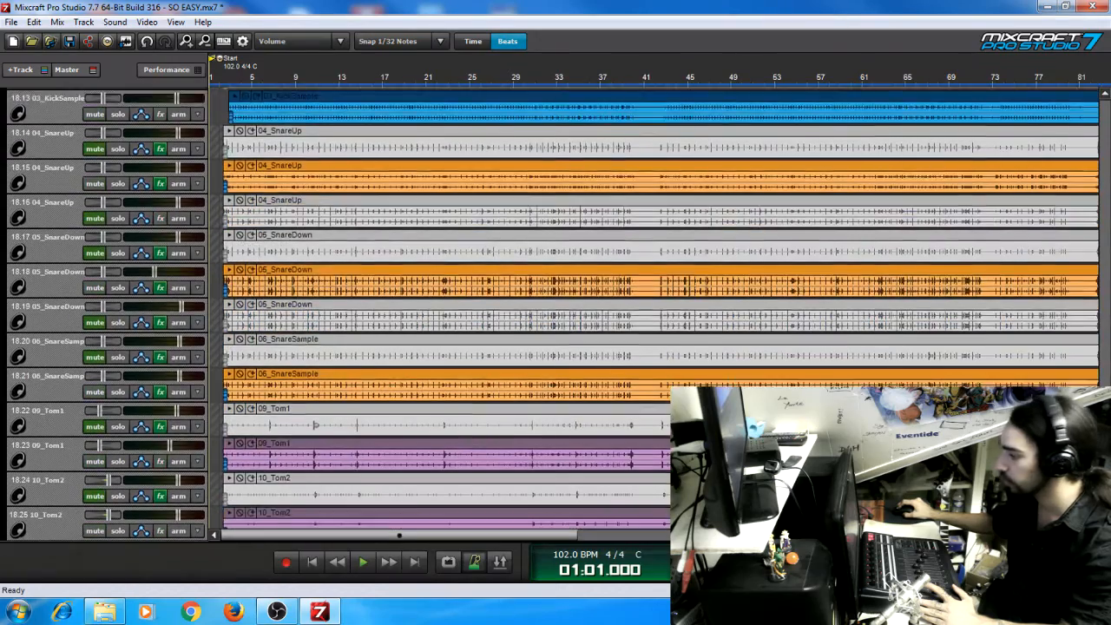
- Solo the VOCALS submix track and start playback from about bar 23
scroll(556, 313, up, 10)
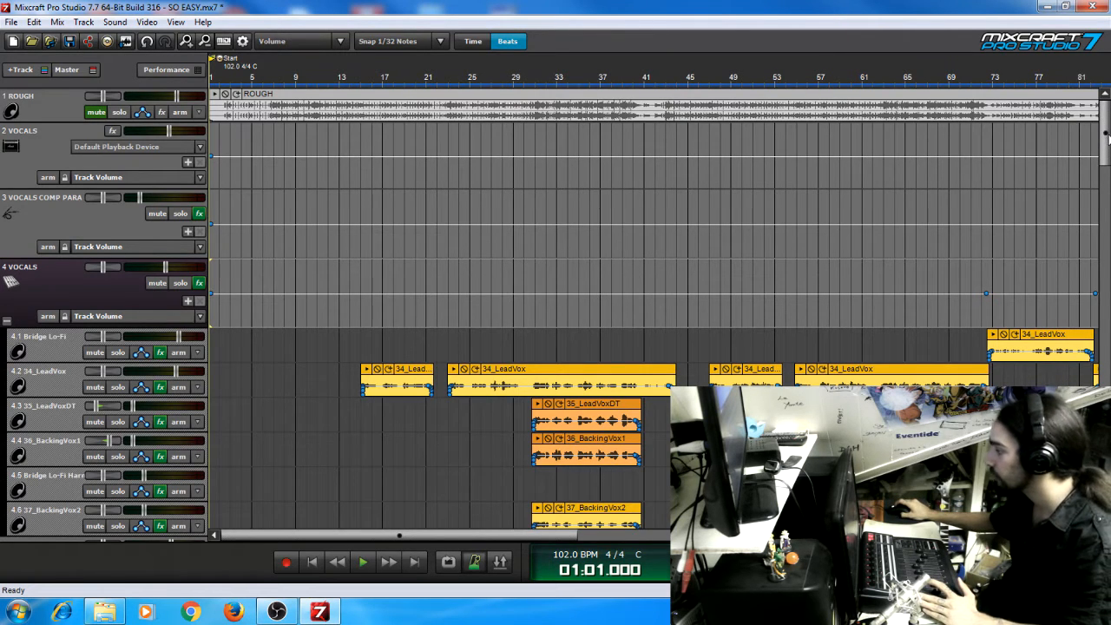
drag(1107, 139, 1107, 167)
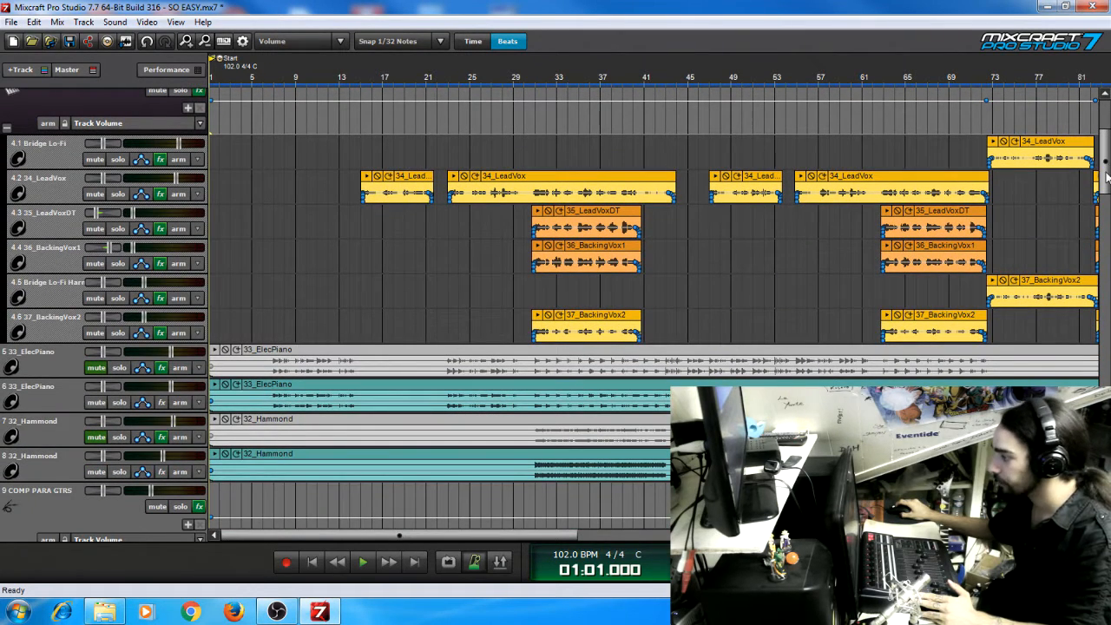
scroll(824, 189, up, 3)
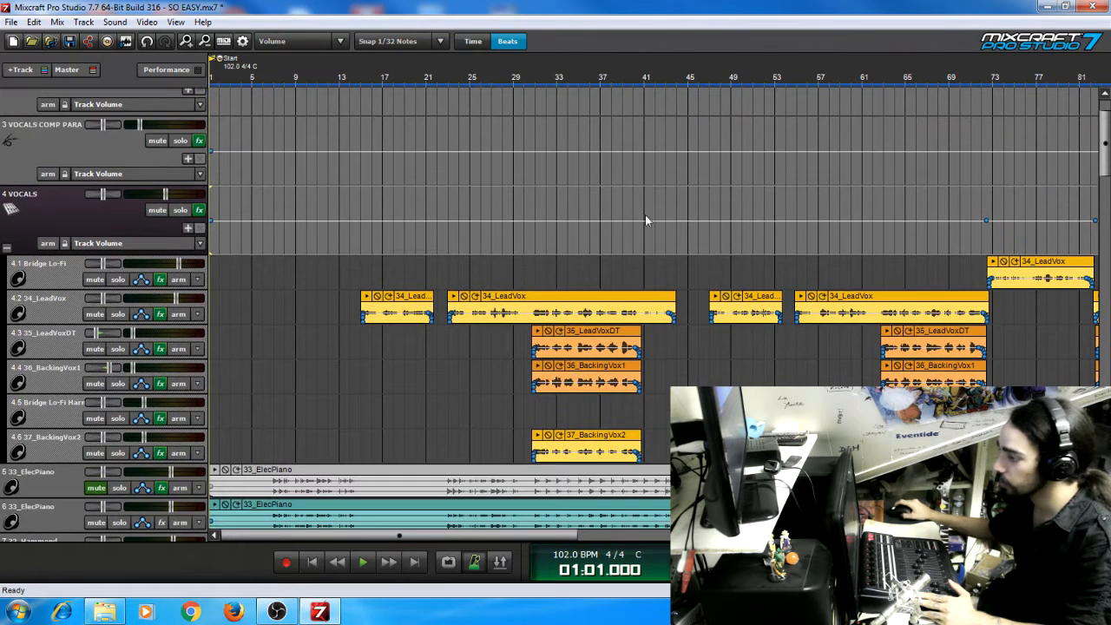
click(453, 234)
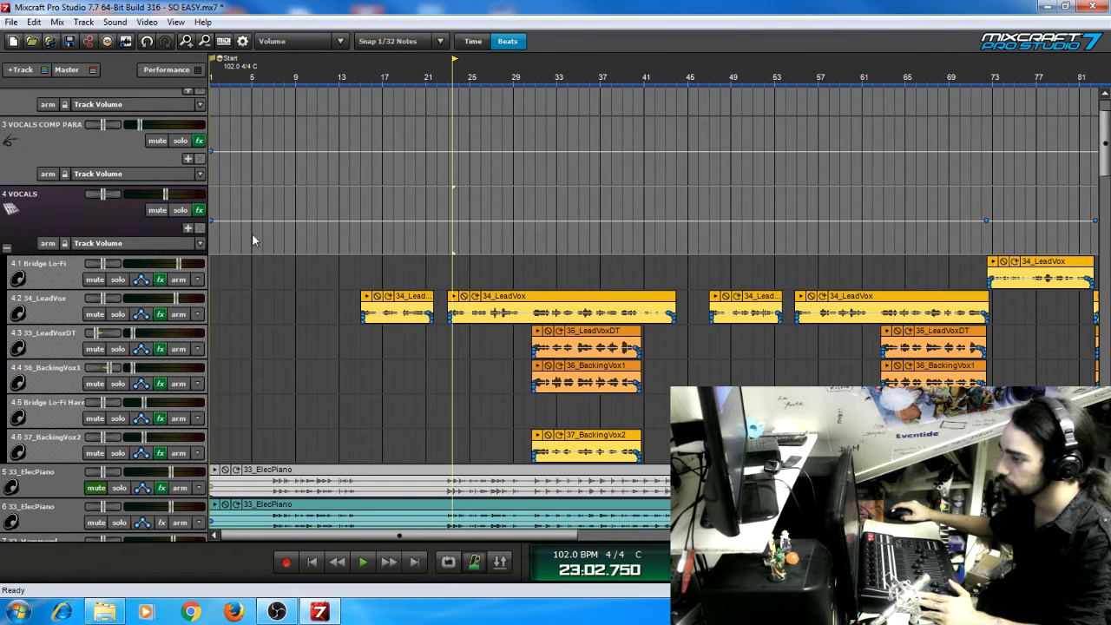
click(180, 210)
key(space)
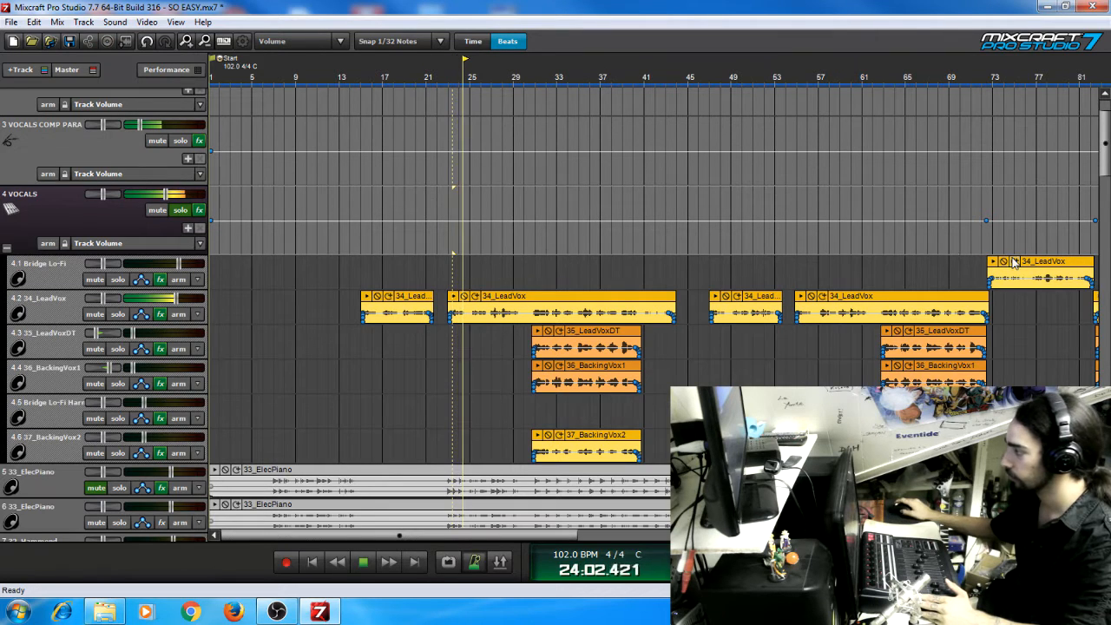
- Open the effect list of the VOCALS COMP PARA track, mute that track during playback and stop
scroll(1105, 152, up, 2)
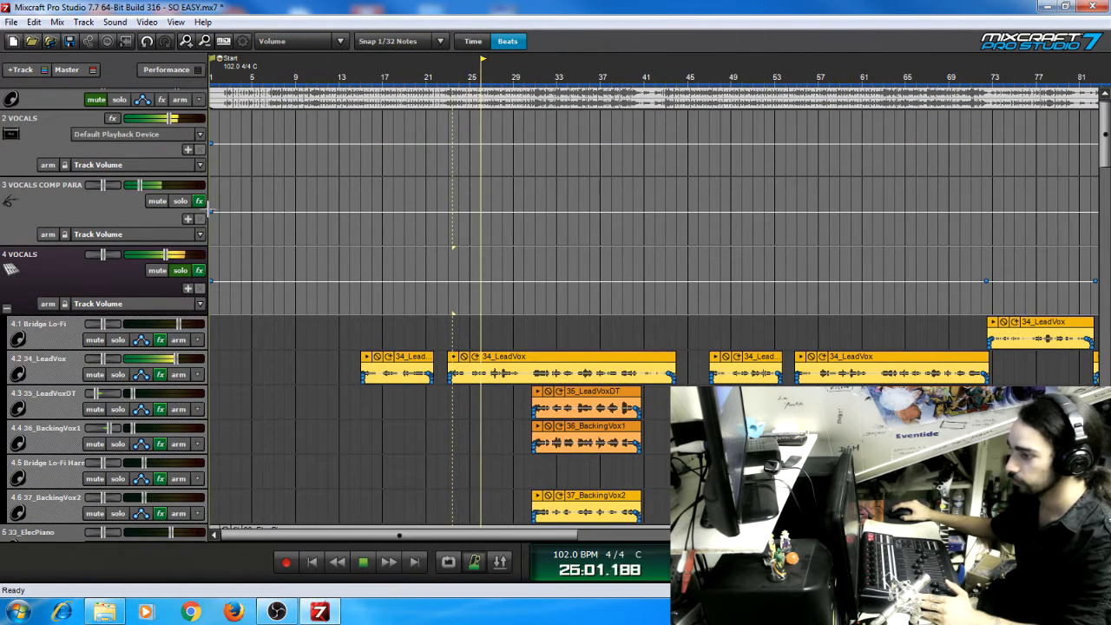
click(199, 201)
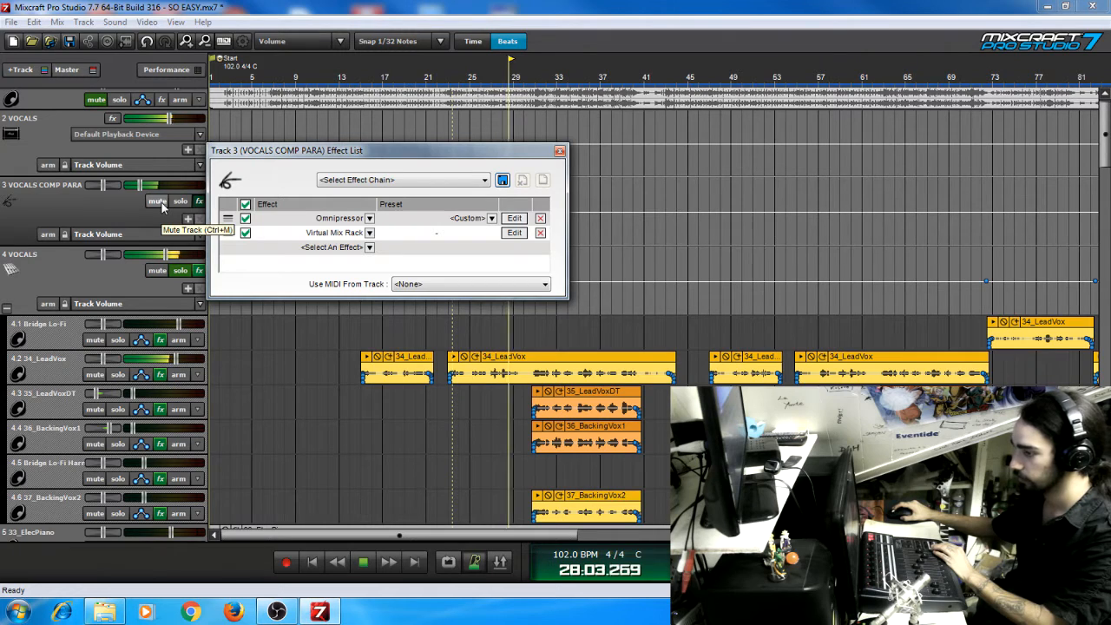
click(111, 210)
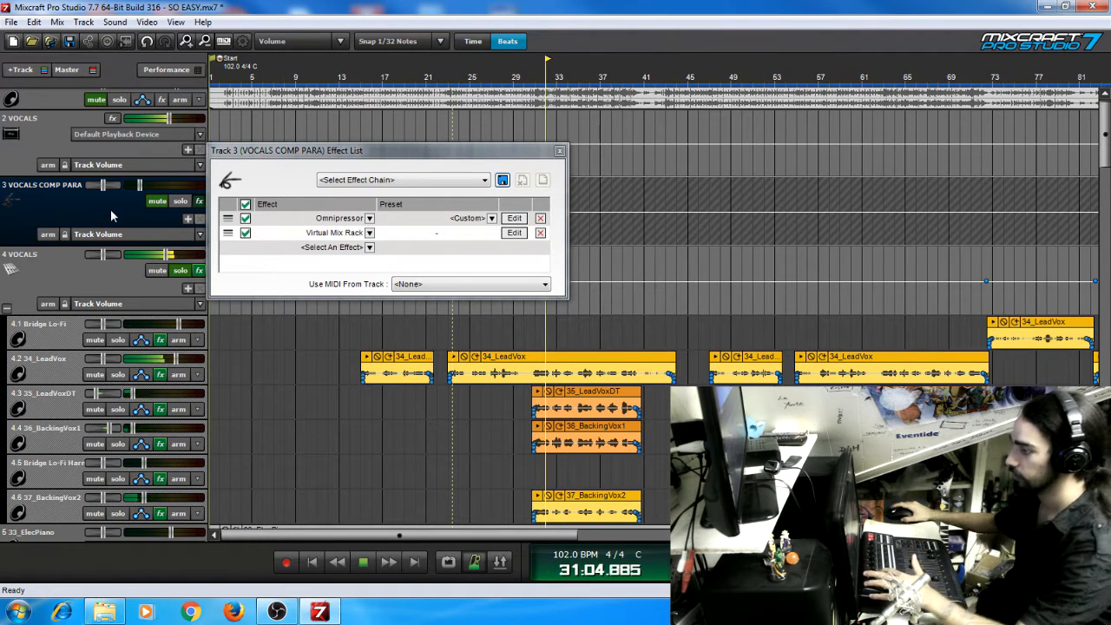
key(space)
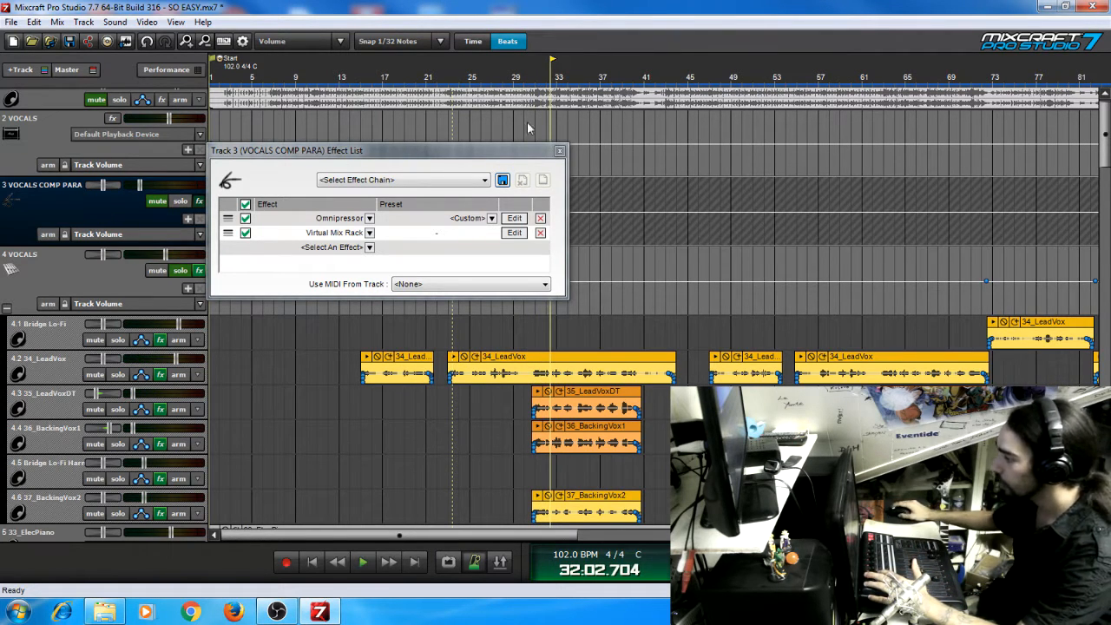
- Play the soloed vocals from bar 78 into the section after the bridge, with VOCALS COMP PARA muted, and stop
drag(513, 157, 621, 118)
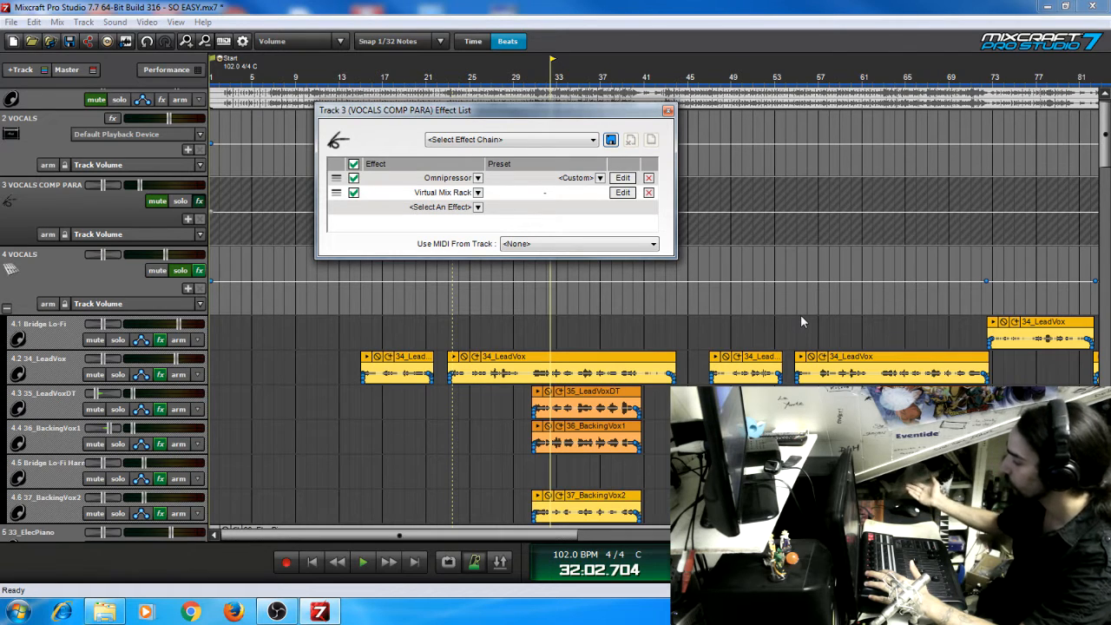
drag(541, 540, 698, 378)
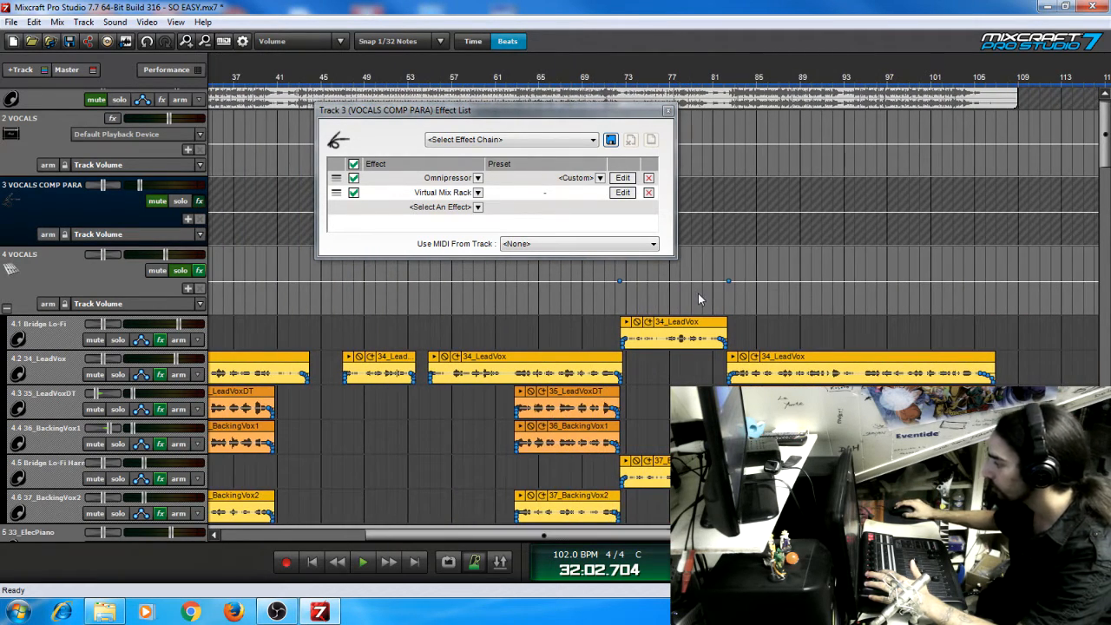
drag(702, 297, 734, 318)
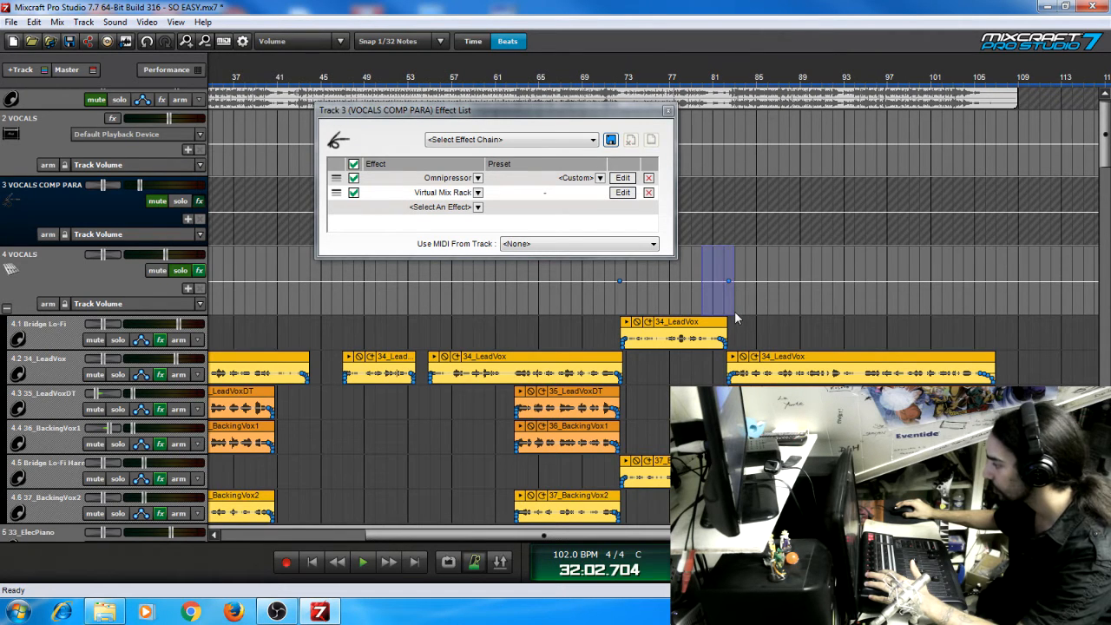
click(690, 304)
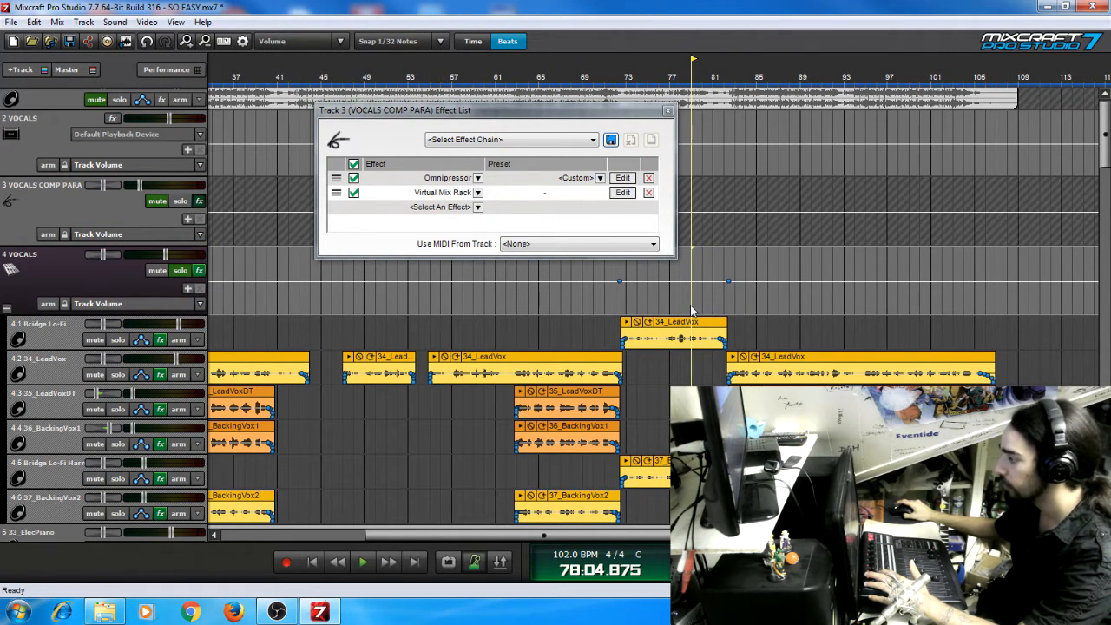
key(space)
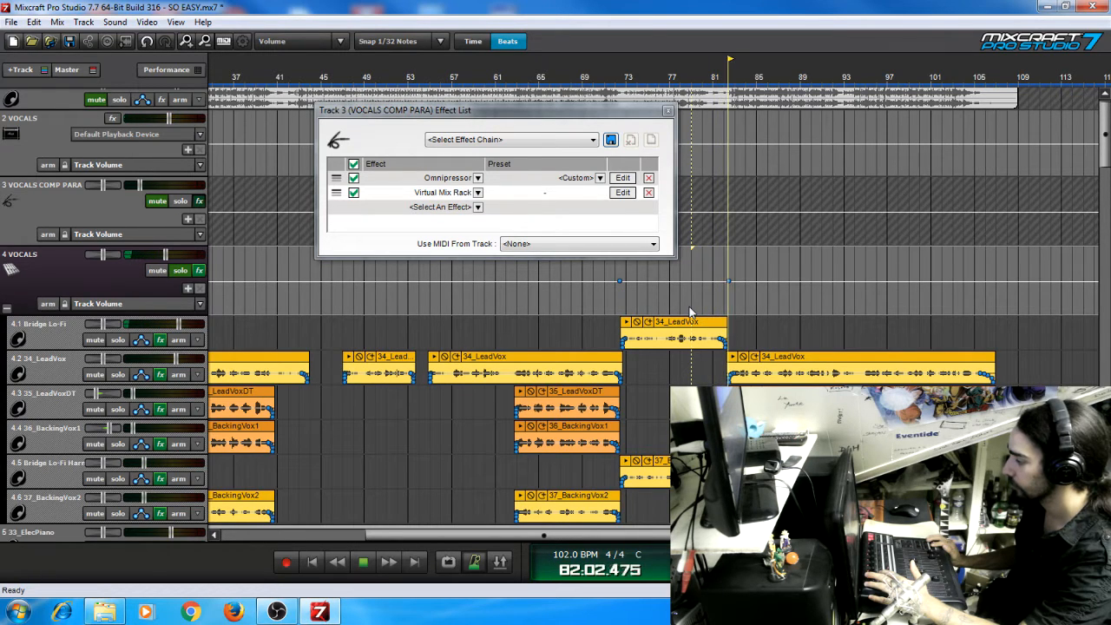
key(space)
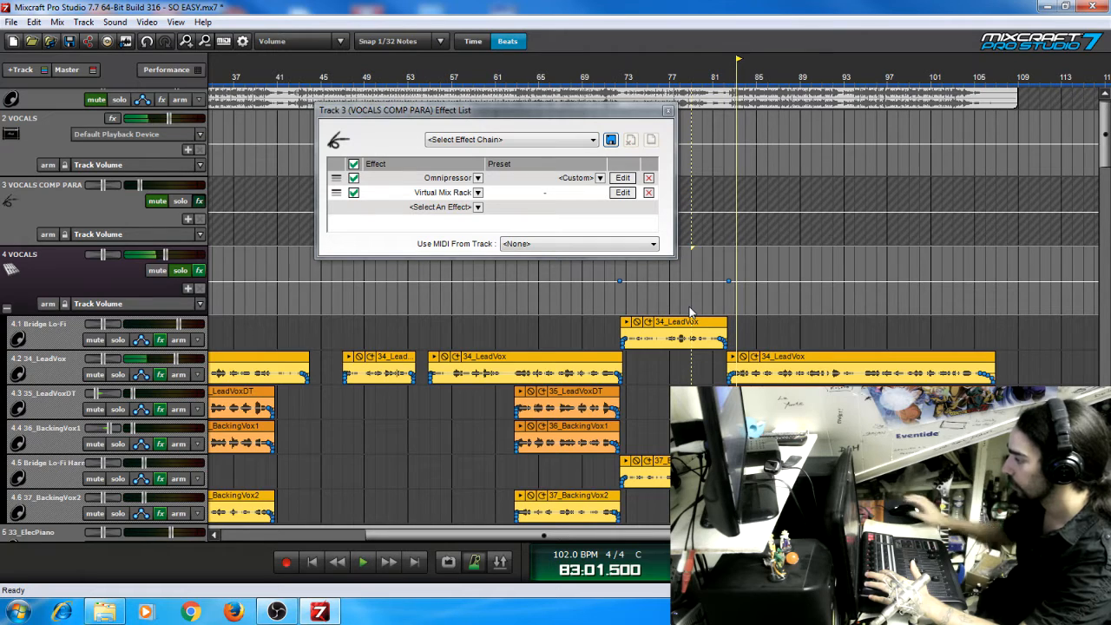
- Replay the vocals from bar 78 with the VOCALS COMP PARA track unmuted for comparison, and stop
click(690, 307)
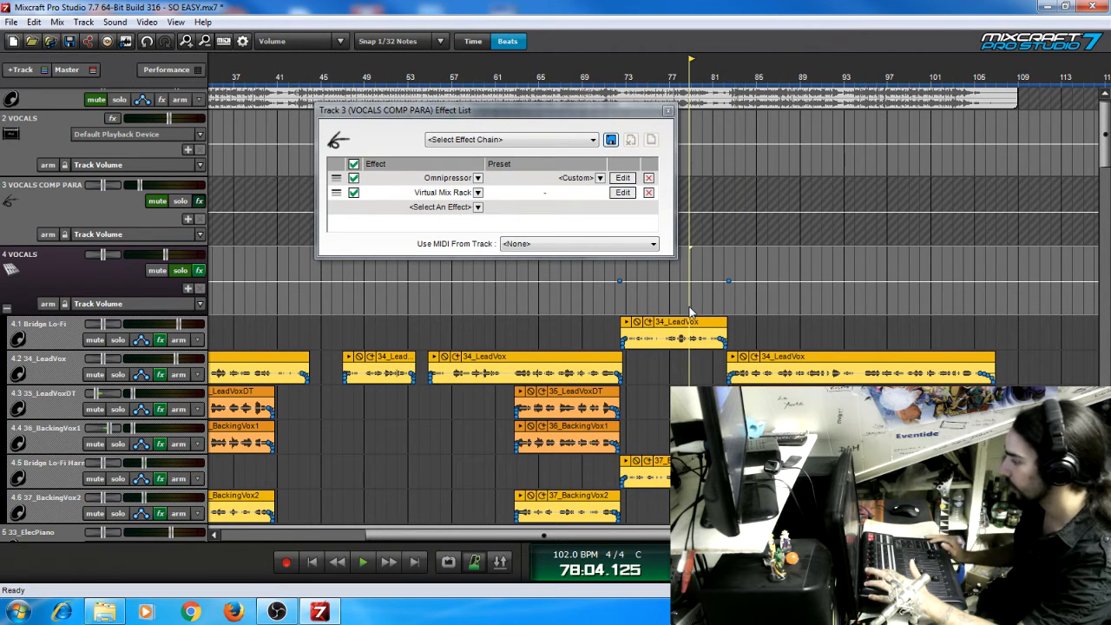
key(space)
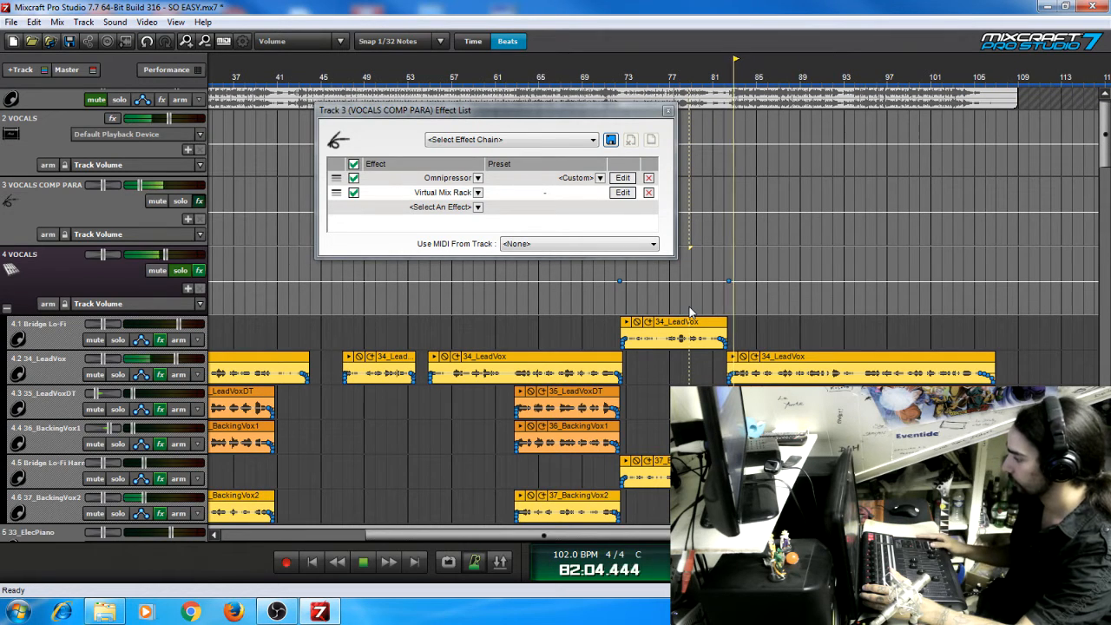
key(space)
- Open the track's Virtual Mix Rack to examine The Monster module, switching the module off and on again
click(594, 110)
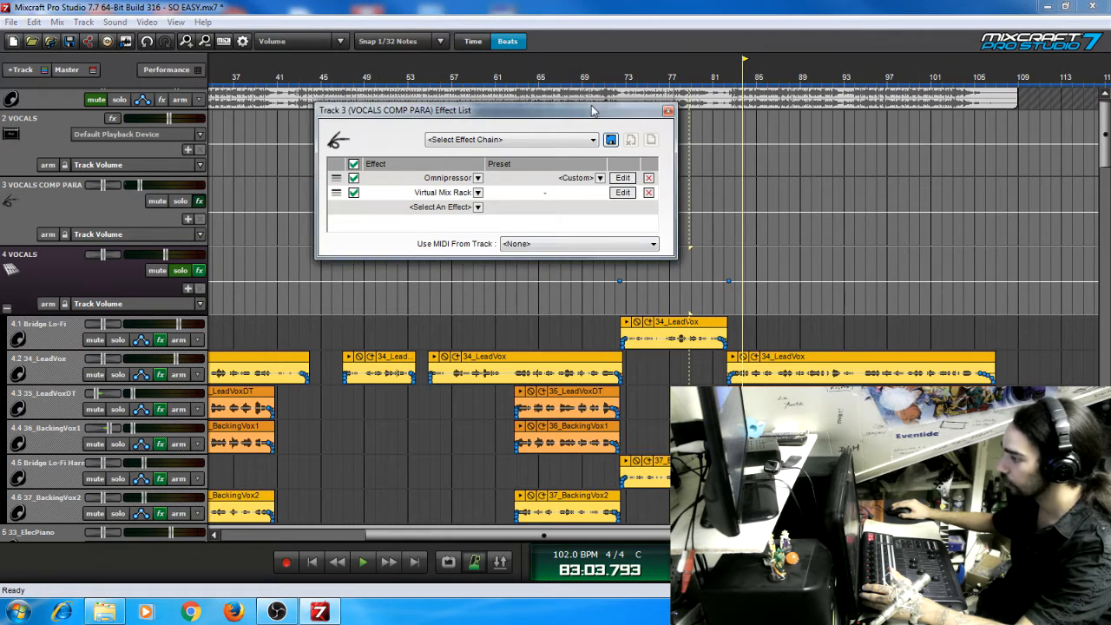
drag(594, 110, 539, 126)
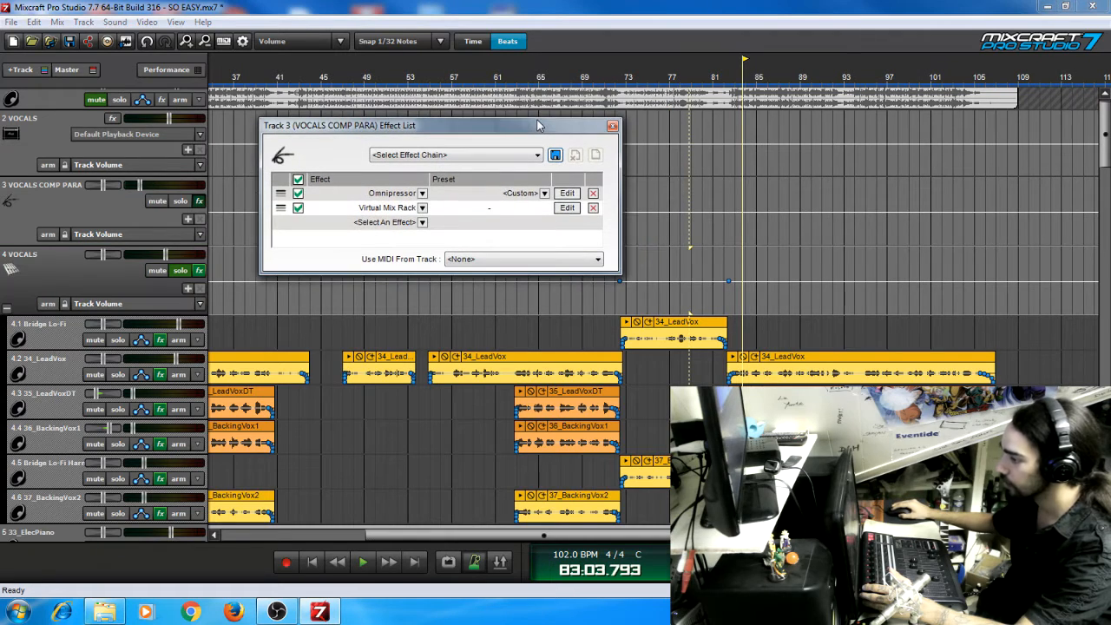
click(567, 209)
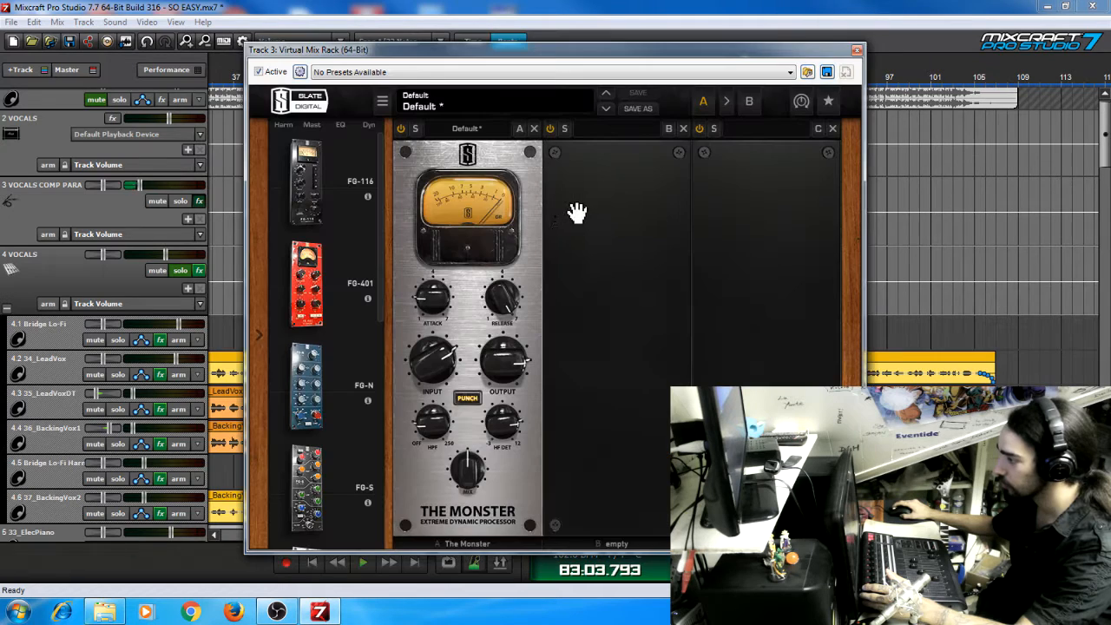
click(402, 129)
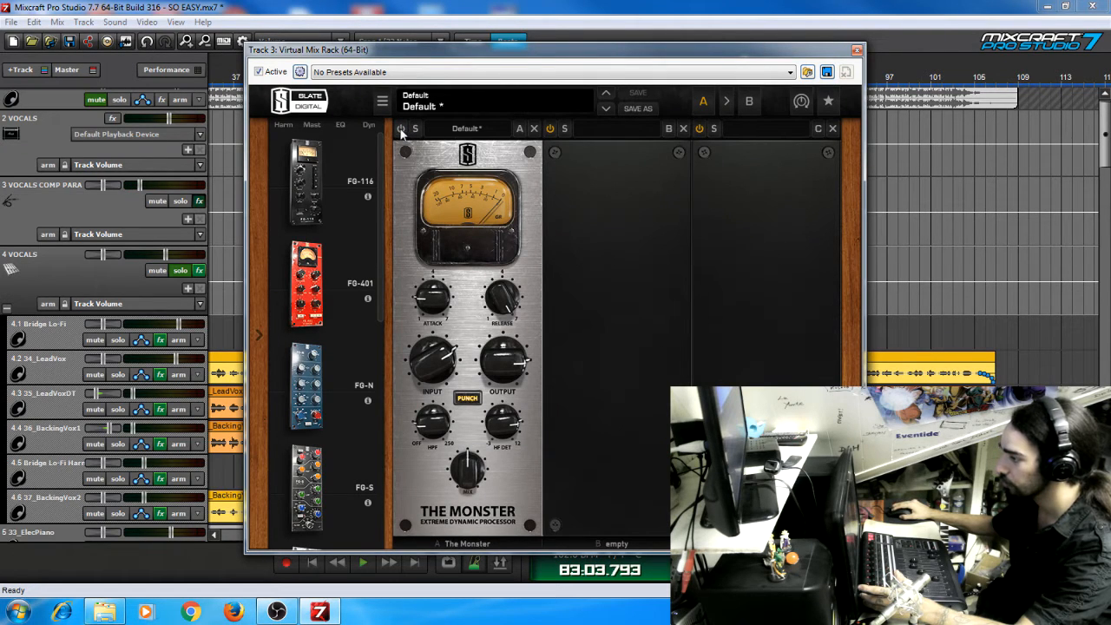
click(402, 130)
drag(575, 52, 738, 63)
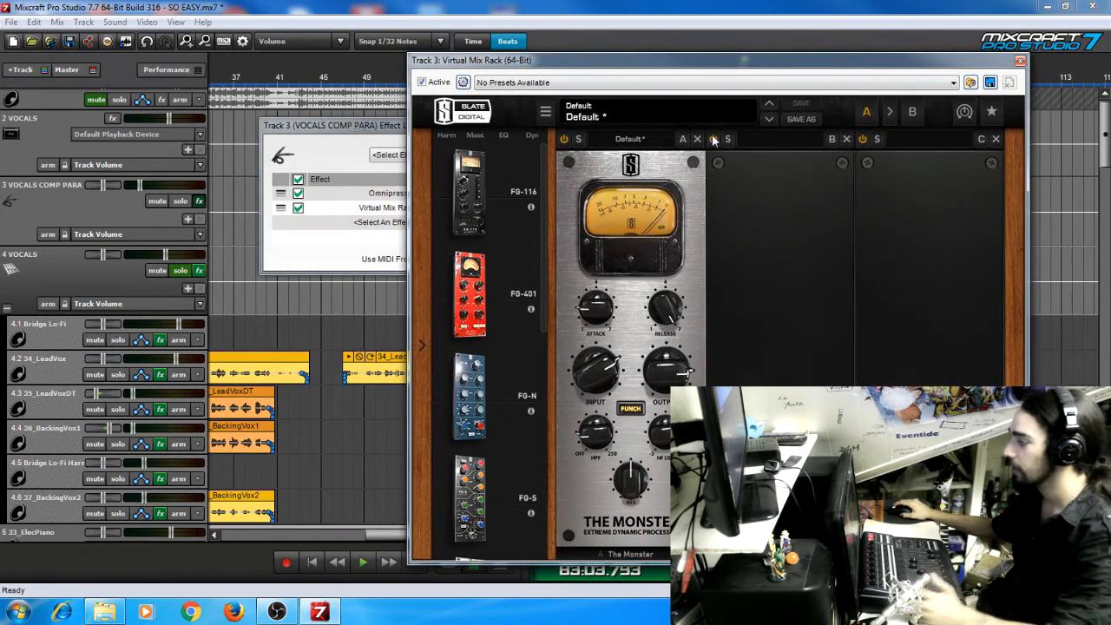
drag(732, 65, 799, 43)
drag(453, 125, 377, 105)
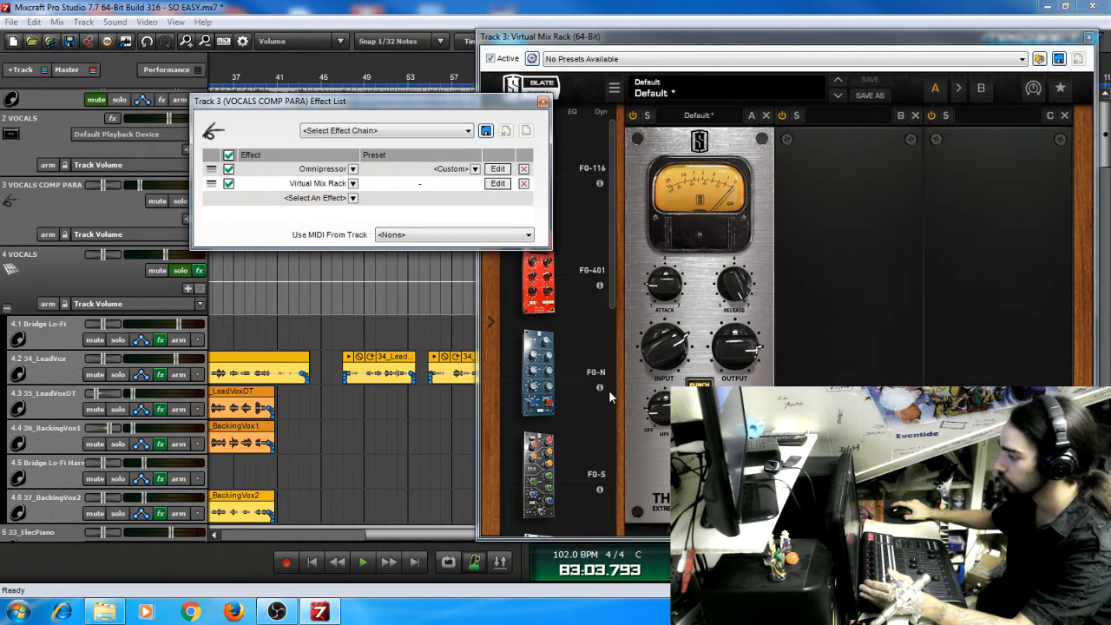
click(632, 40)
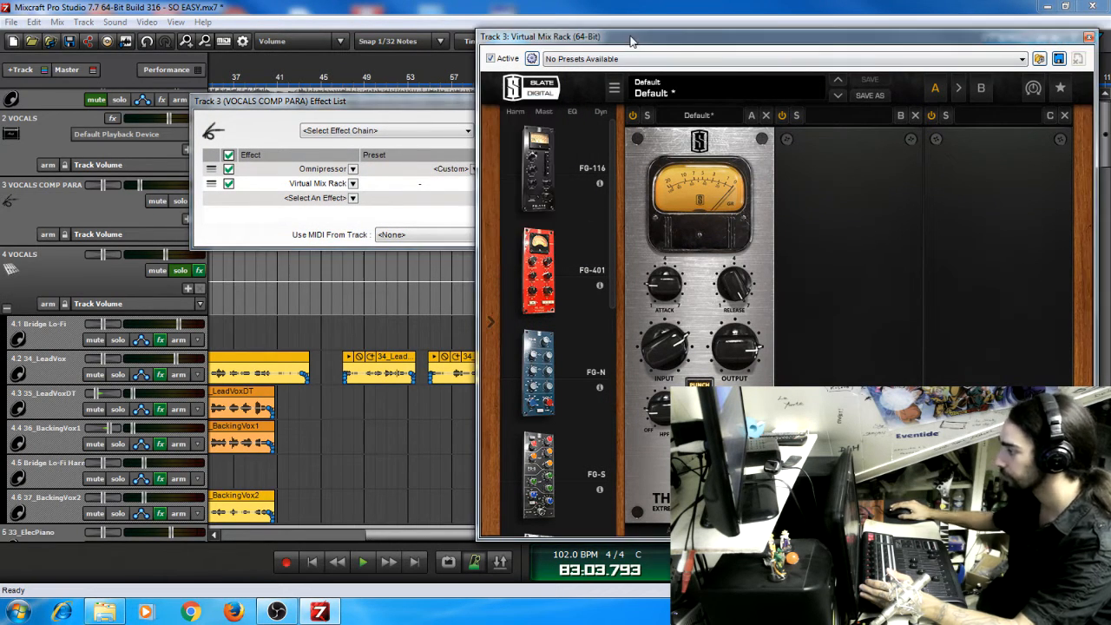
- Close and deactivate the Virtual Mix Rack, and solo the VOCALS COMP PARA track
click(1091, 38)
click(230, 183)
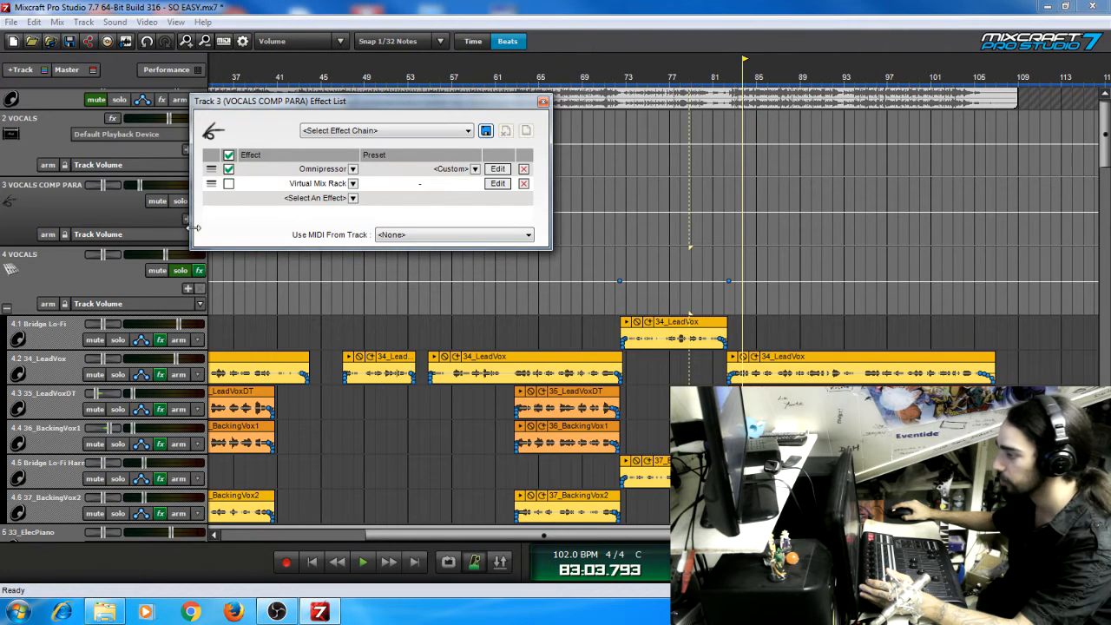
click(179, 204)
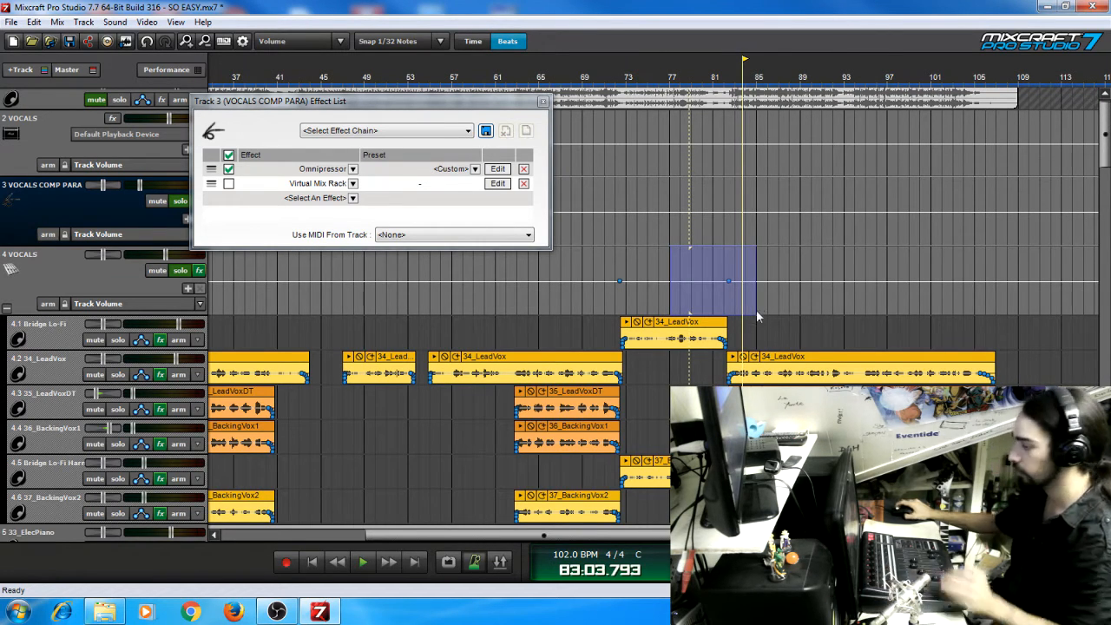
- Loop playback over bars 77 to 85 and compare the sound with the track's Omnipressor switched off and on
click(448, 563)
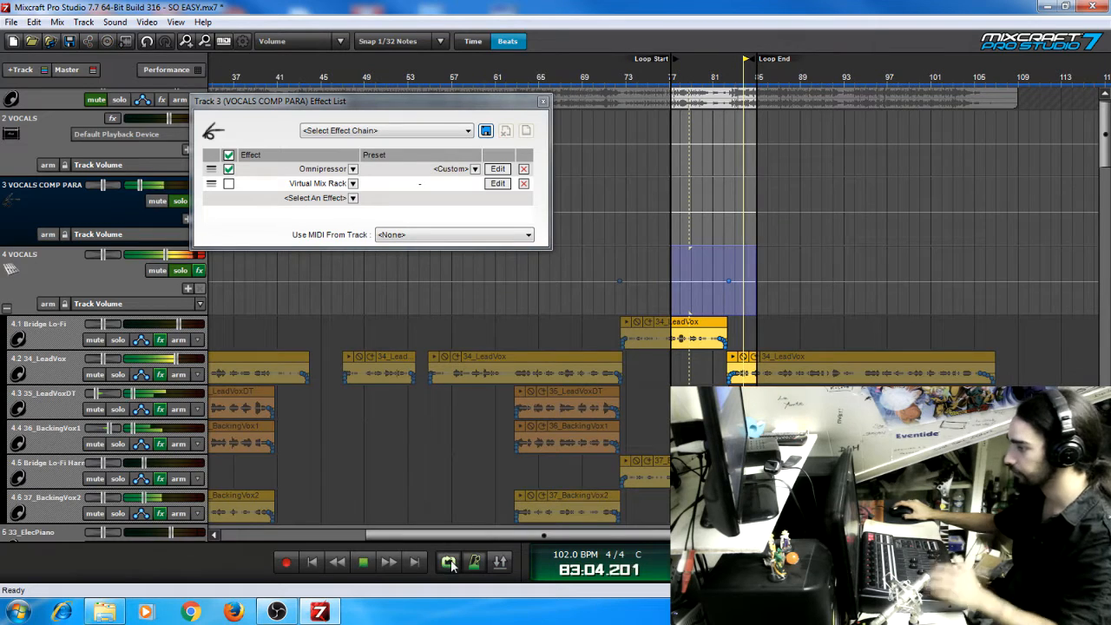
click(497, 169)
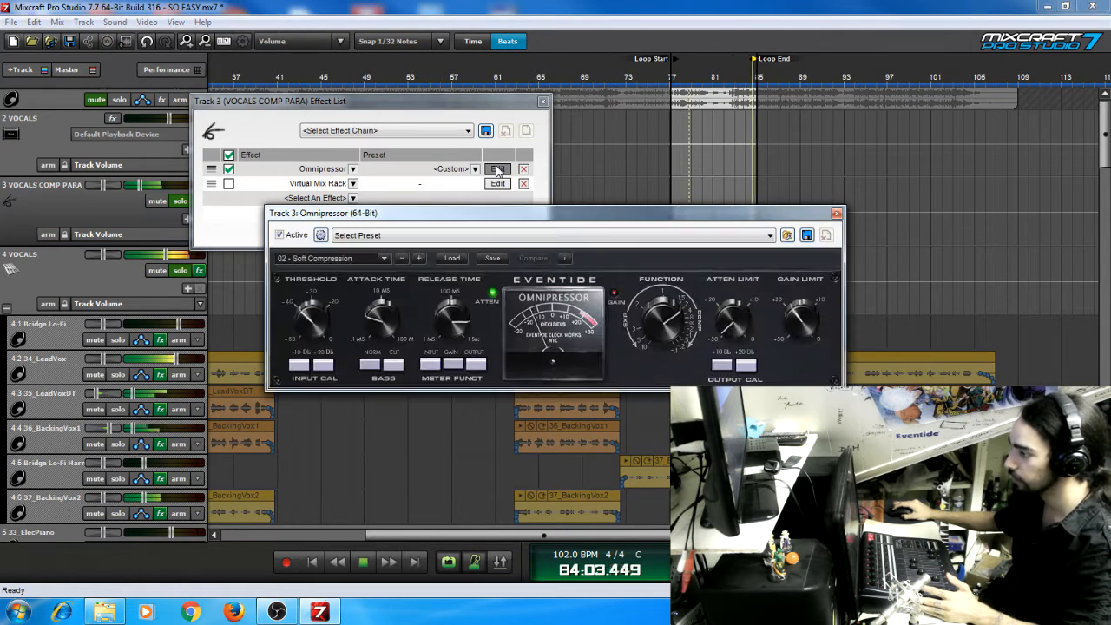
drag(501, 227, 504, 260)
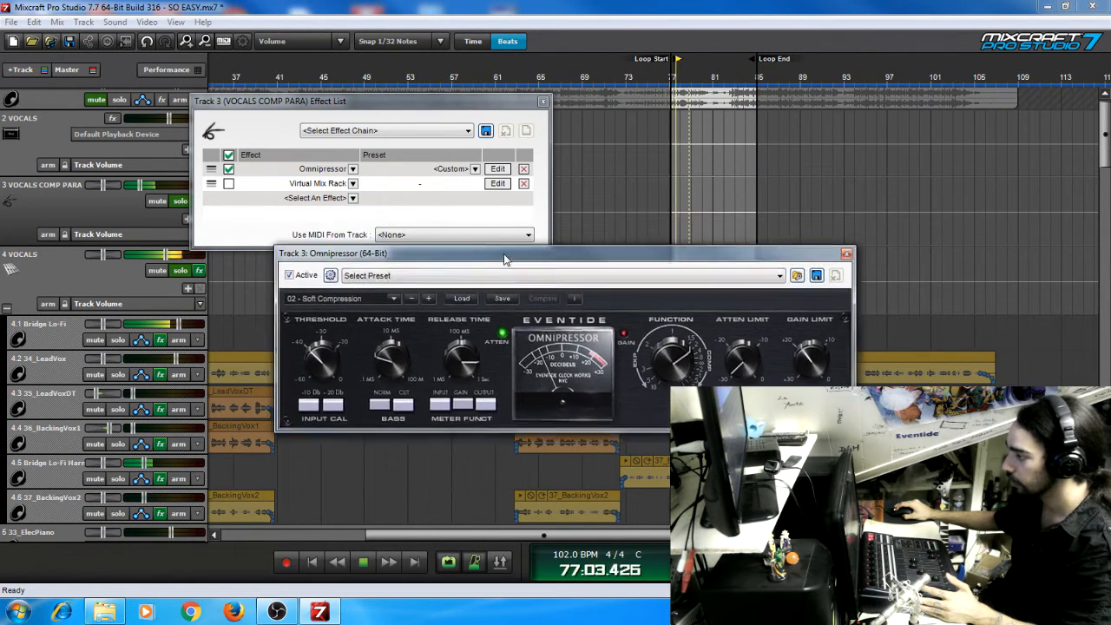
click(290, 276)
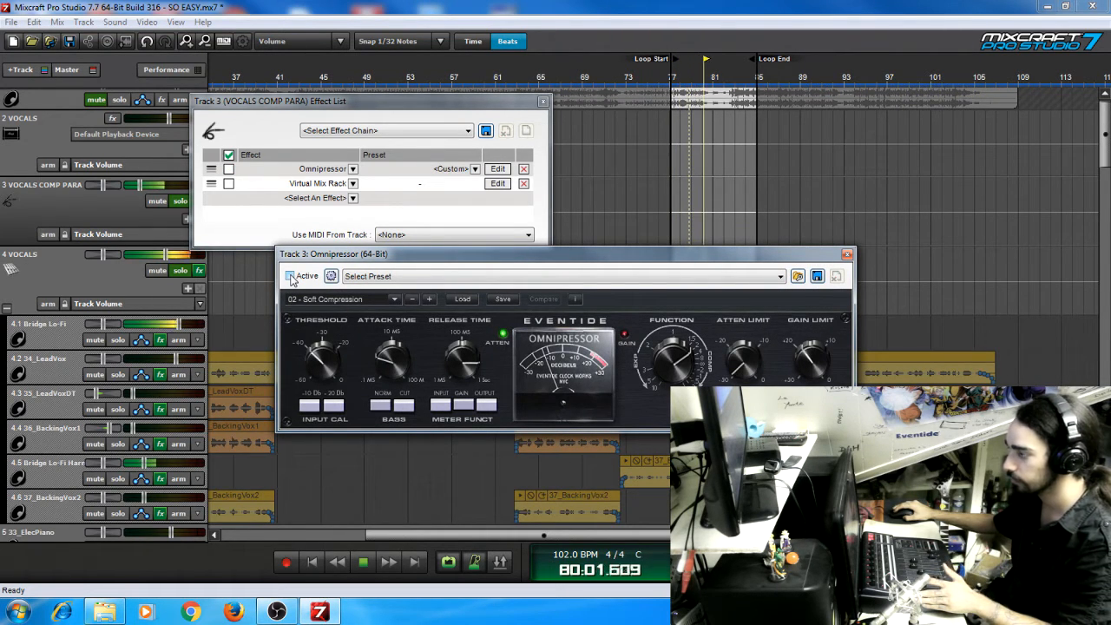
click(290, 276)
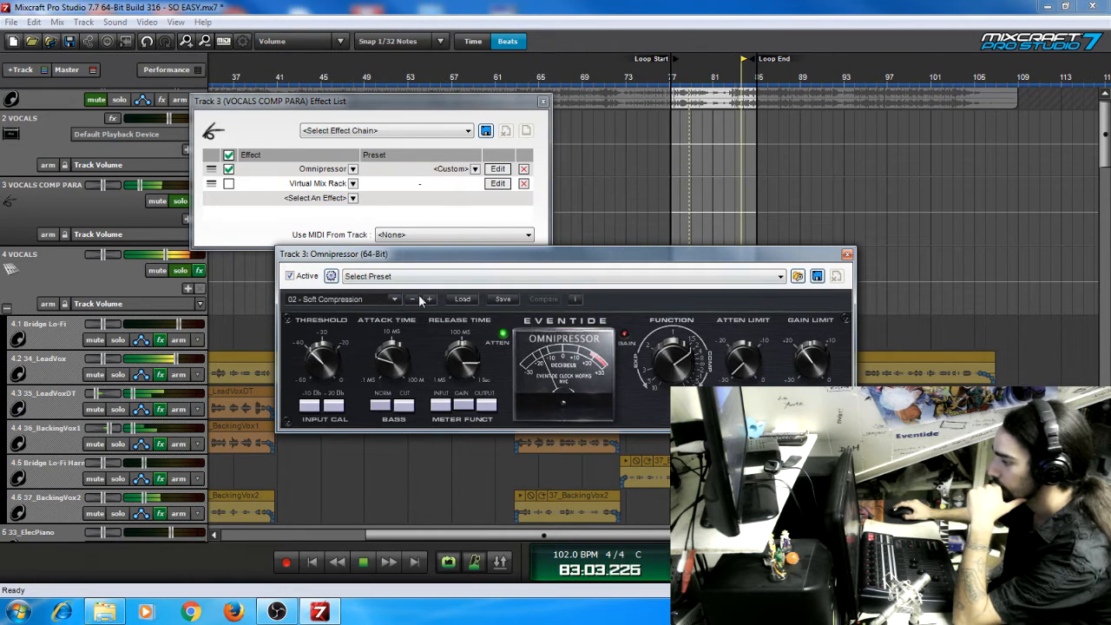
- Load the Omnipressor's 02 - Soft Compression preset, and switch to 03 - Smooth Comp
click(392, 299)
mouse_move(405, 308)
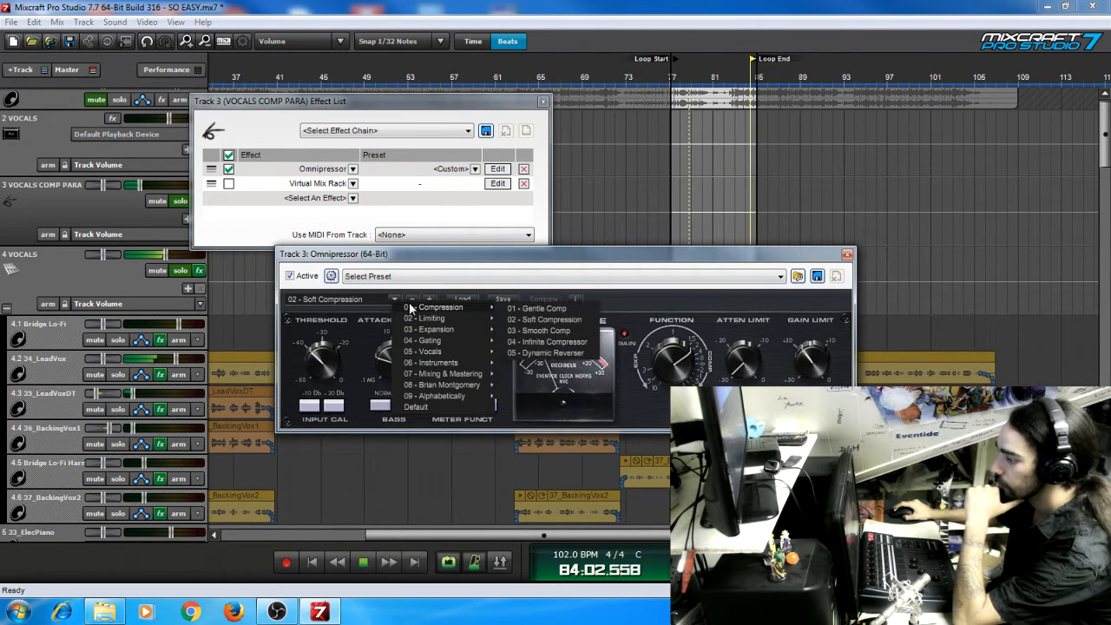
click(582, 319)
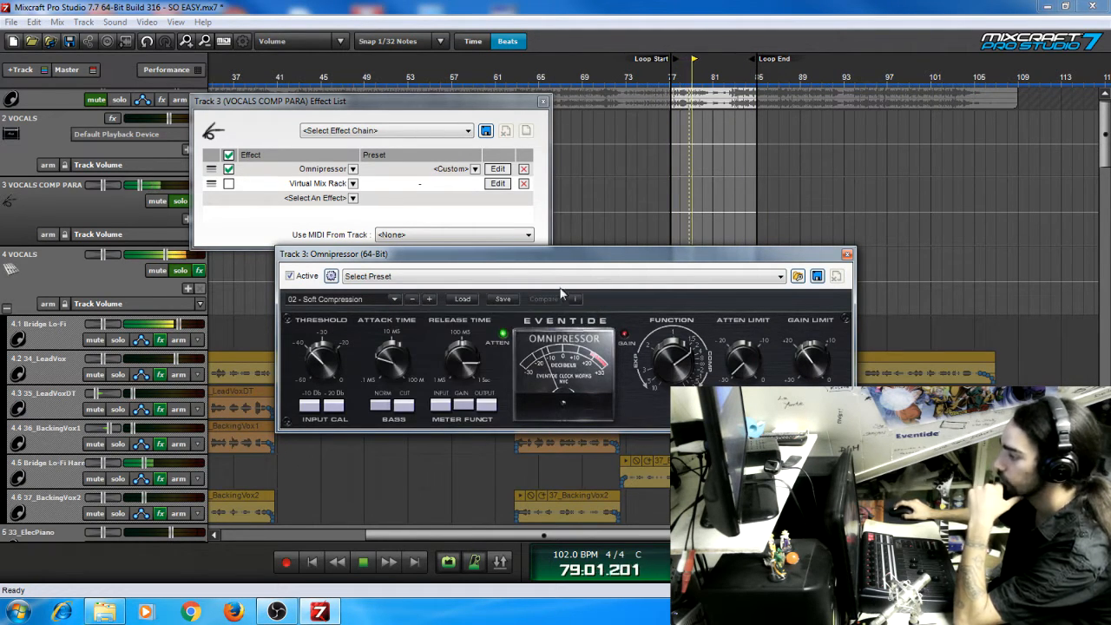
click(396, 299)
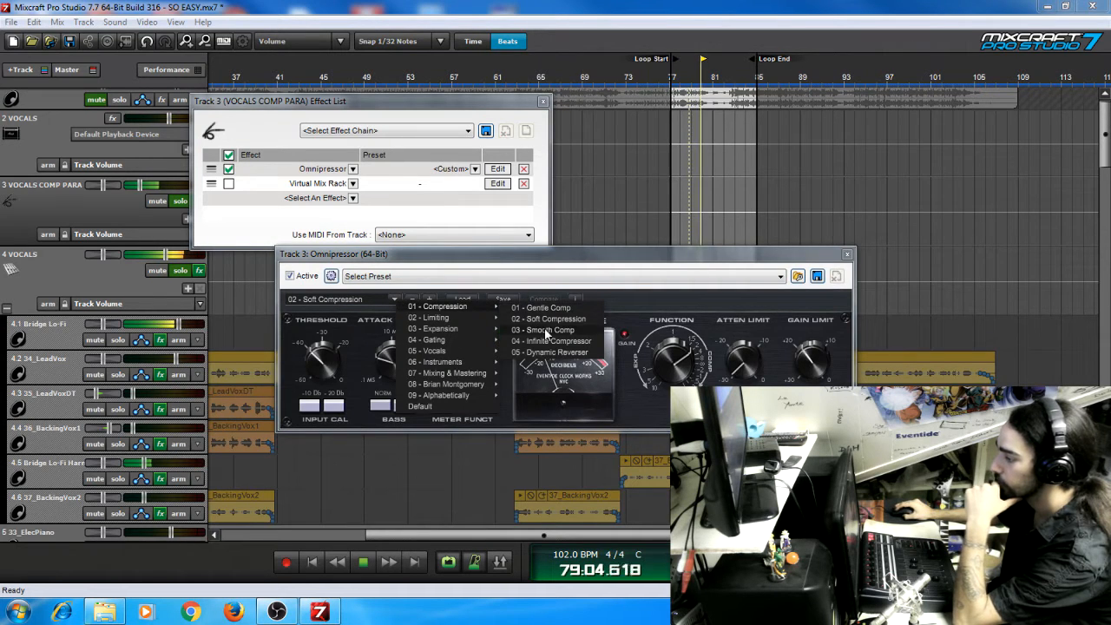
click(582, 333)
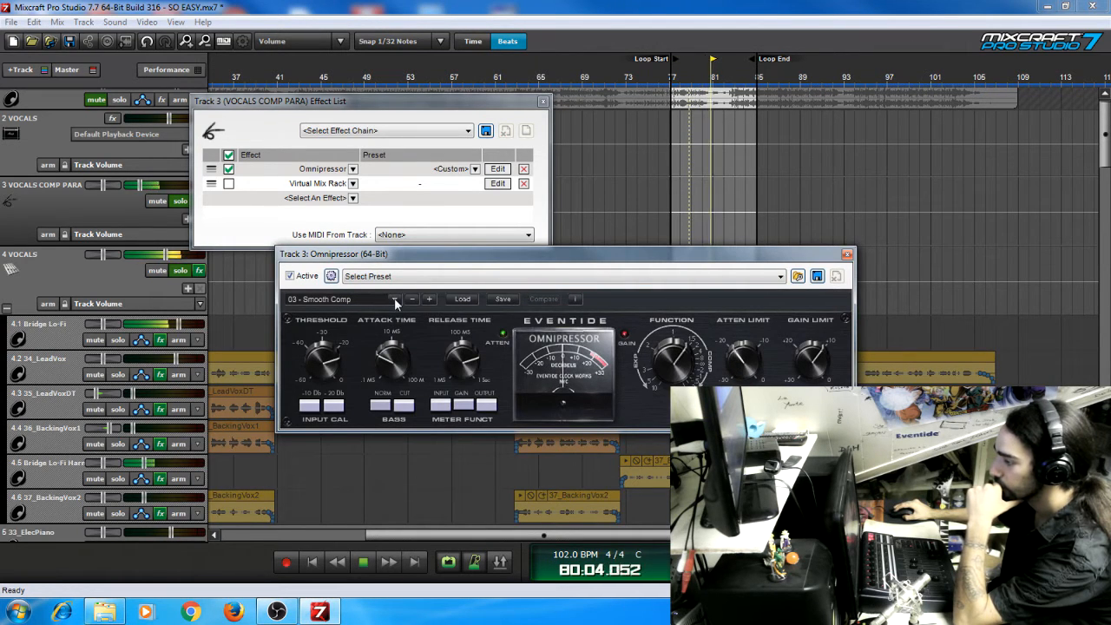
- Audition the Omnipressor presets 03 - Room Of Doom and 01 - Gentle Comp on the looping vocals
click(395, 300)
mouse_move(432, 319)
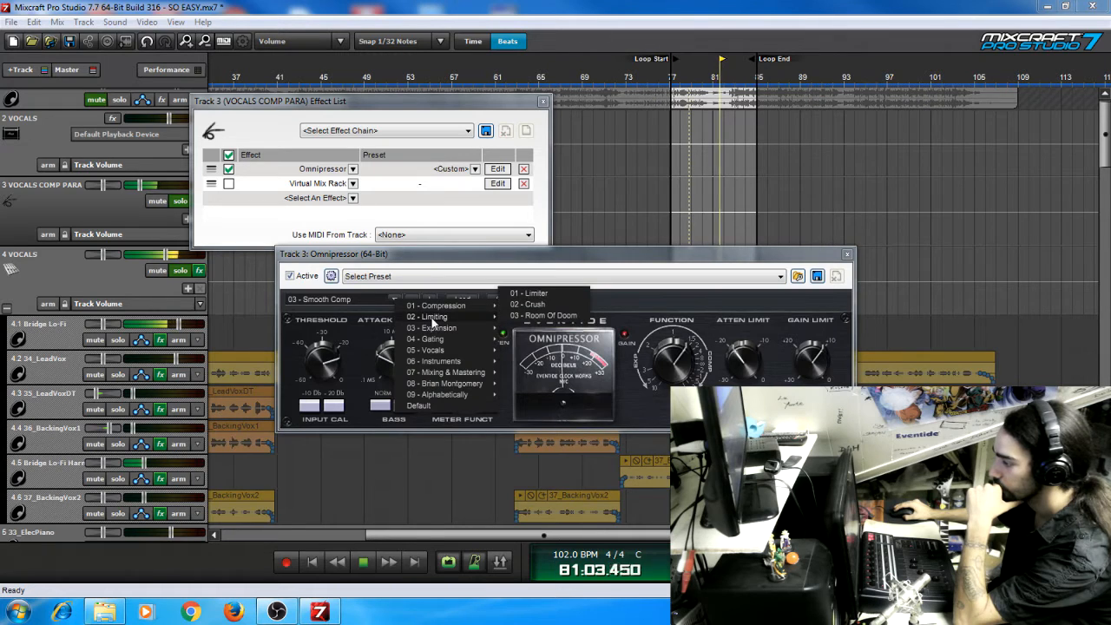
click(529, 316)
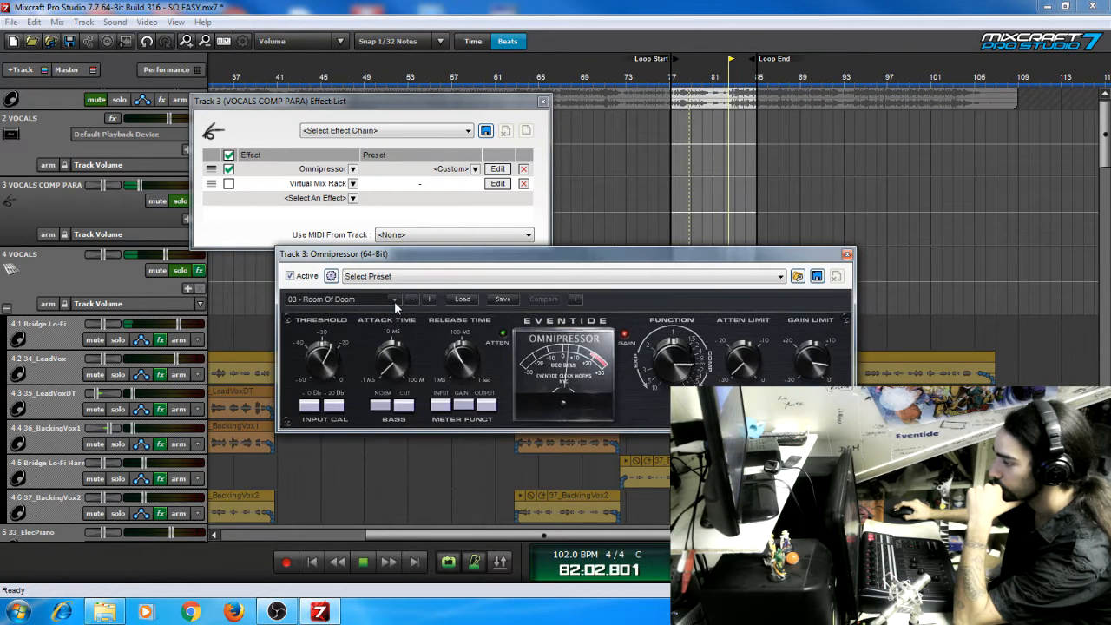
click(396, 300)
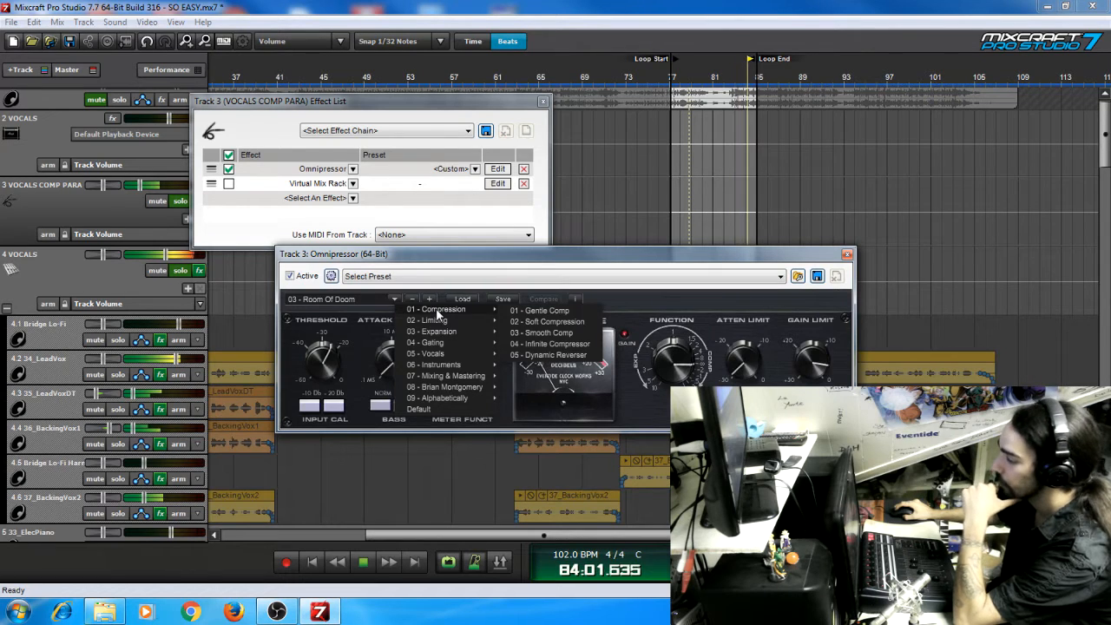
click(571, 311)
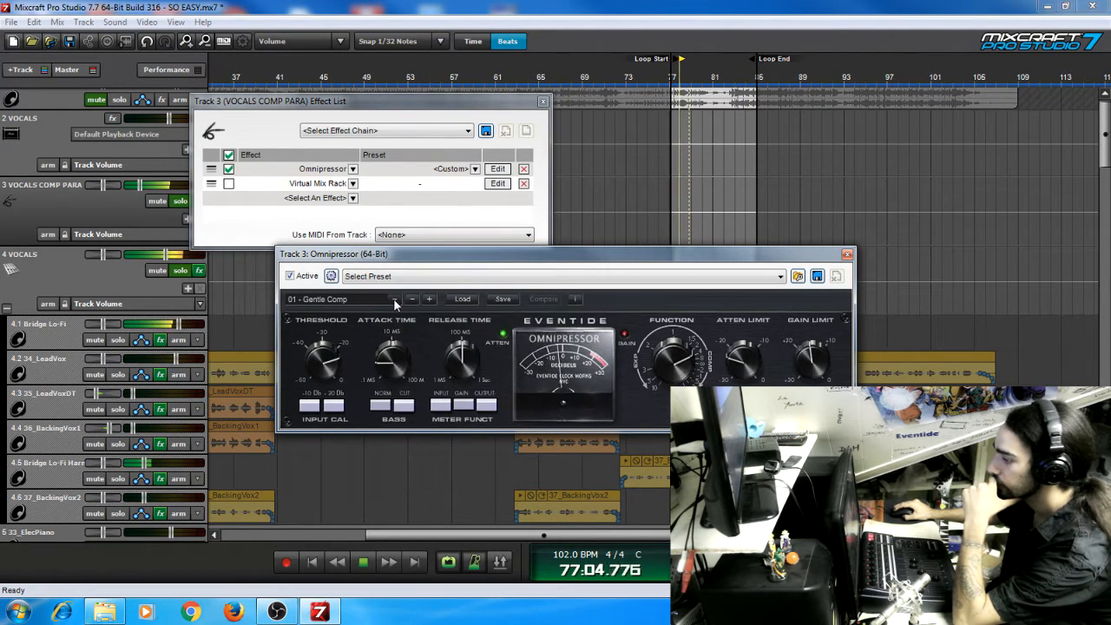
- Load the 02 - Soft Compression preset in the Omnipressor and close the plug-in window
click(393, 298)
mouse_move(478, 307)
click(565, 322)
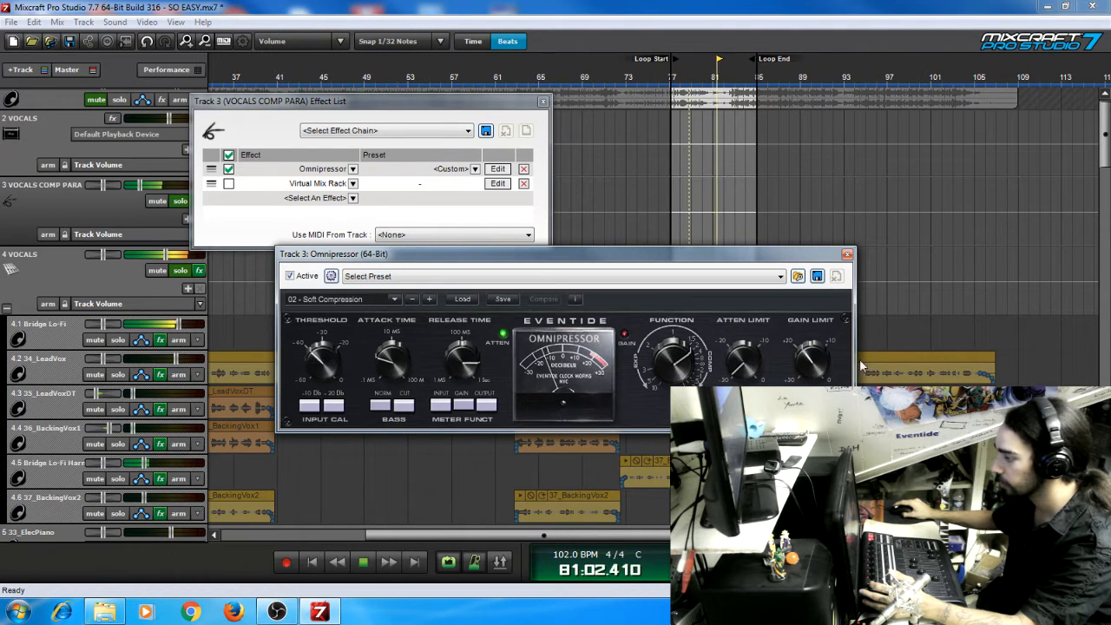
click(848, 256)
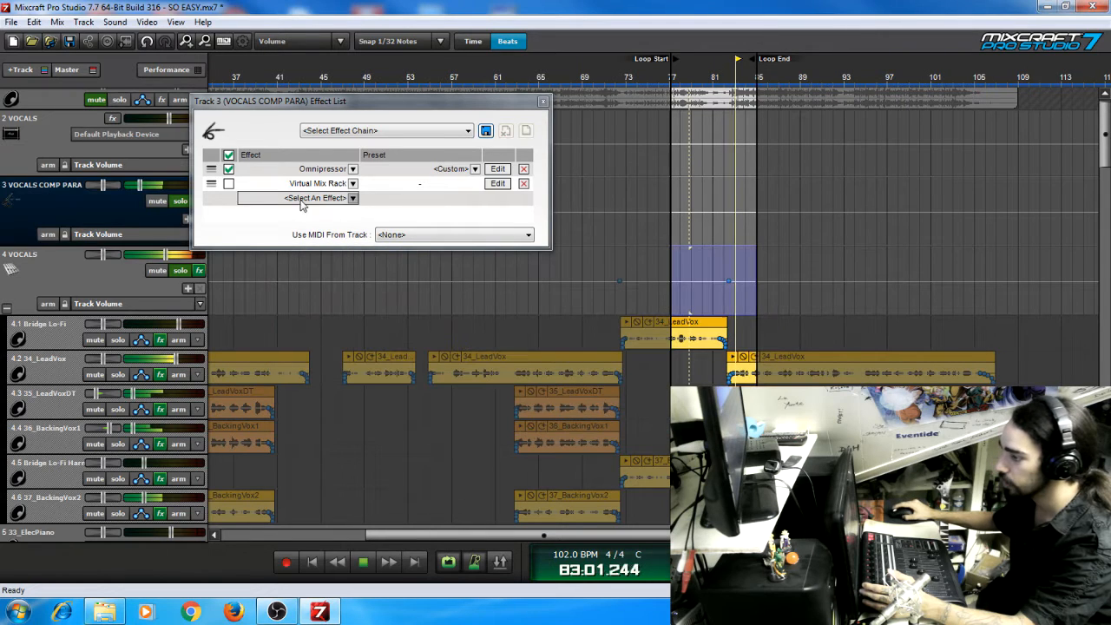
- Reactivate the VOCALS COMP PARA track's Virtual Mix Rack and open it to examine The Monster's controls
click(229, 184)
click(498, 183)
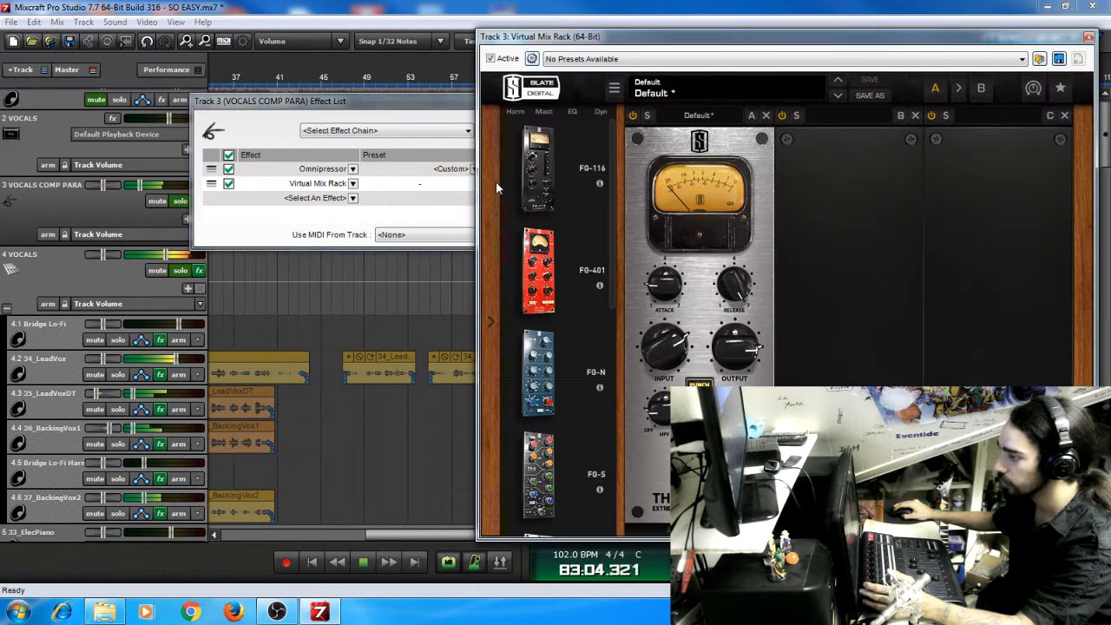
drag(686, 44, 462, 38)
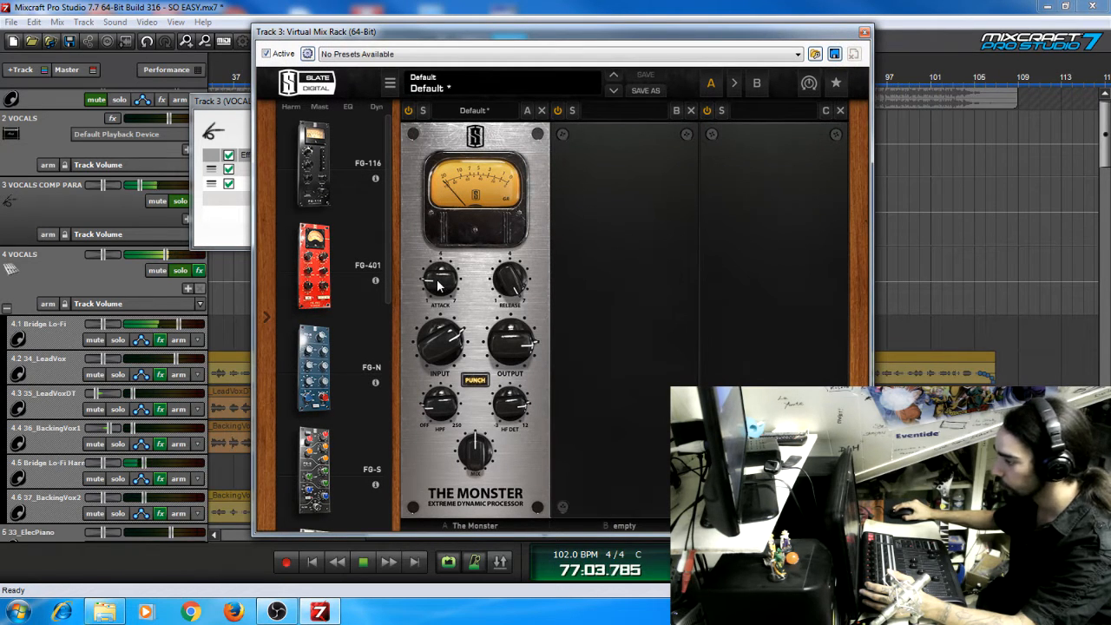
mouse_move(517, 293)
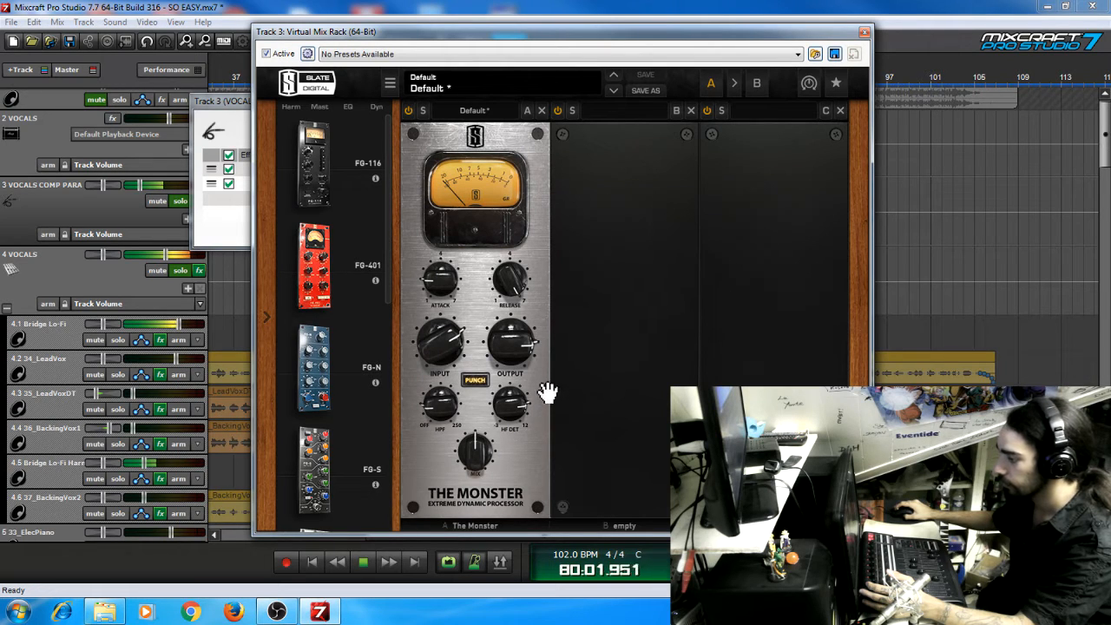
click(475, 380)
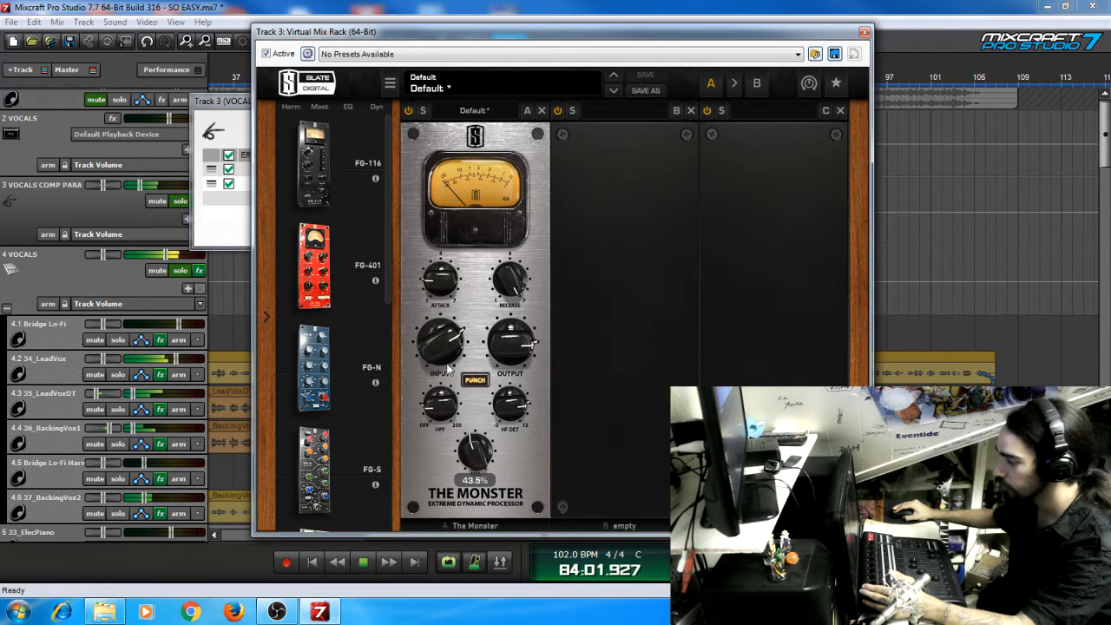
mouse_move(451, 348)
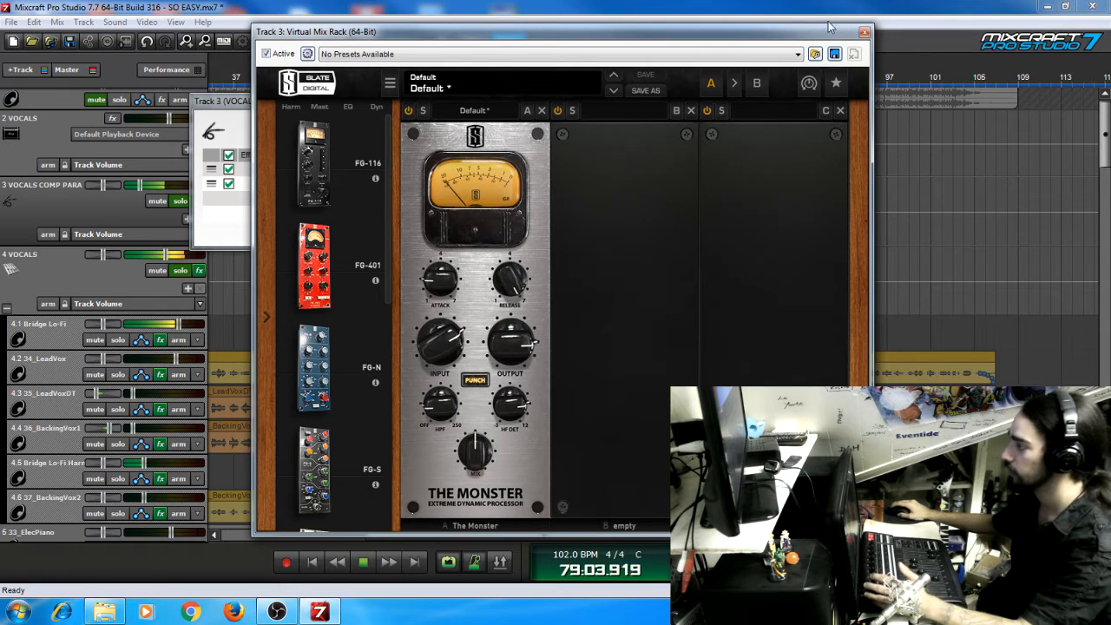
- Close the Virtual Mix Rack and the VOCALS COMP PARA effect list
click(230, 103)
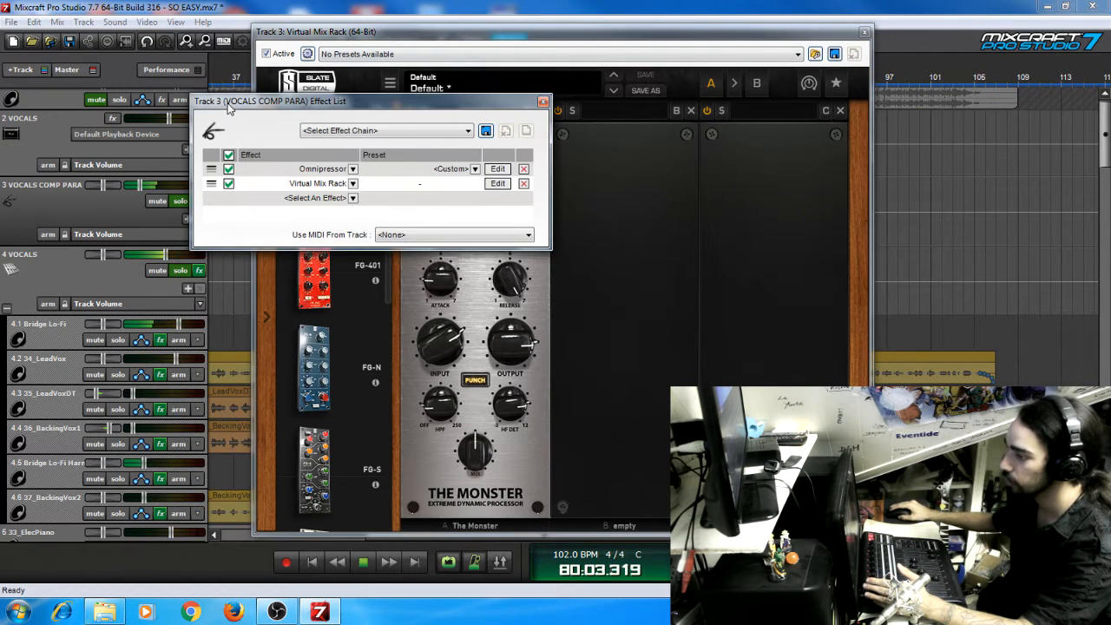
click(827, 34)
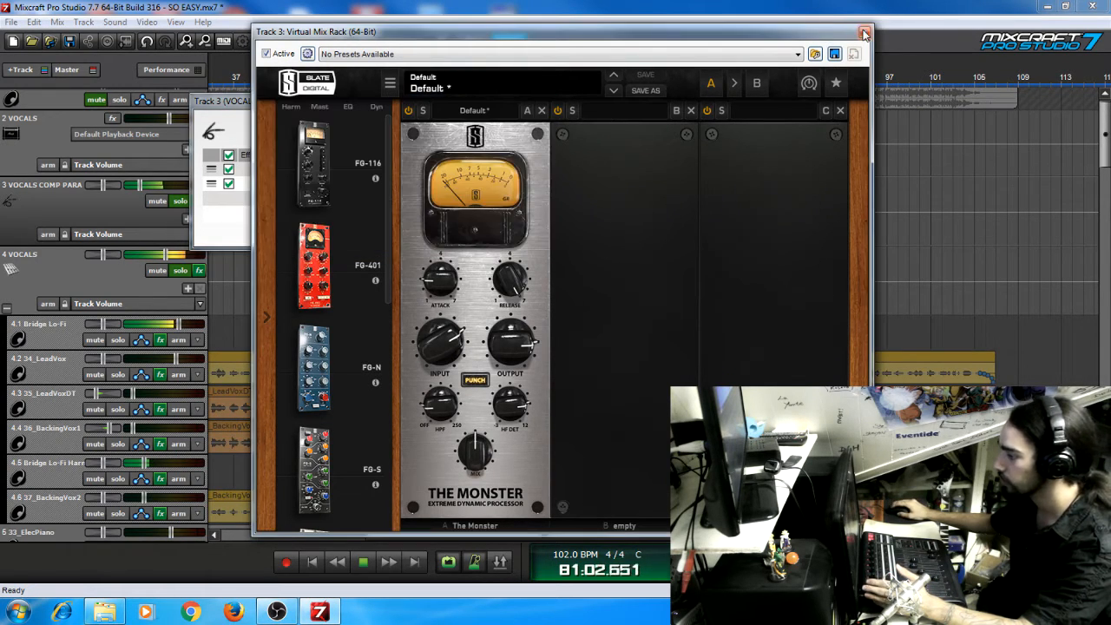
click(865, 33)
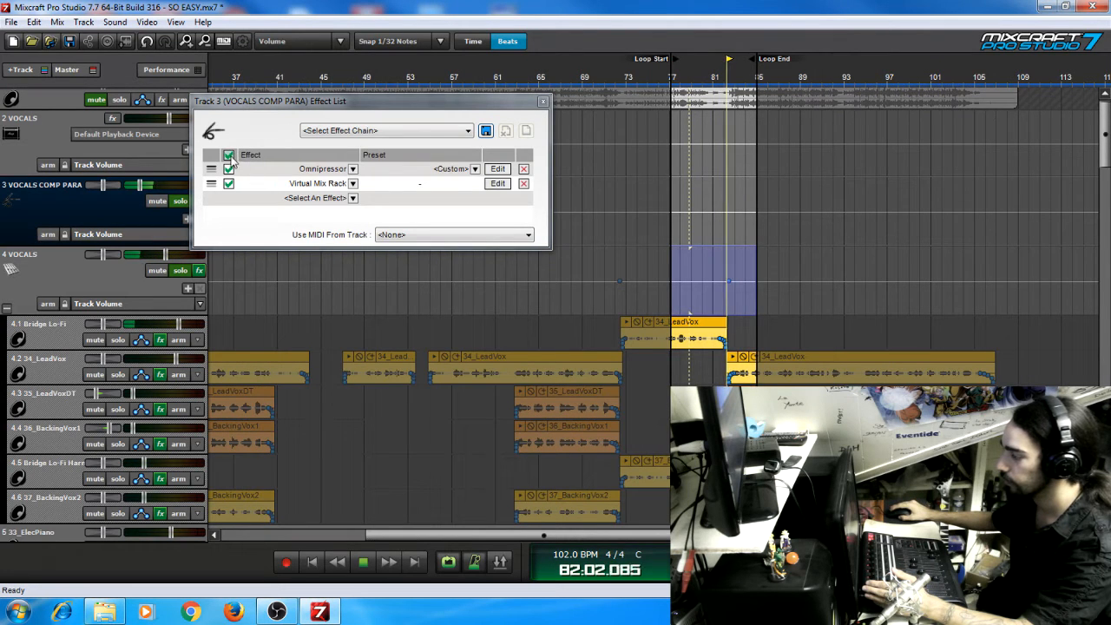
click(543, 101)
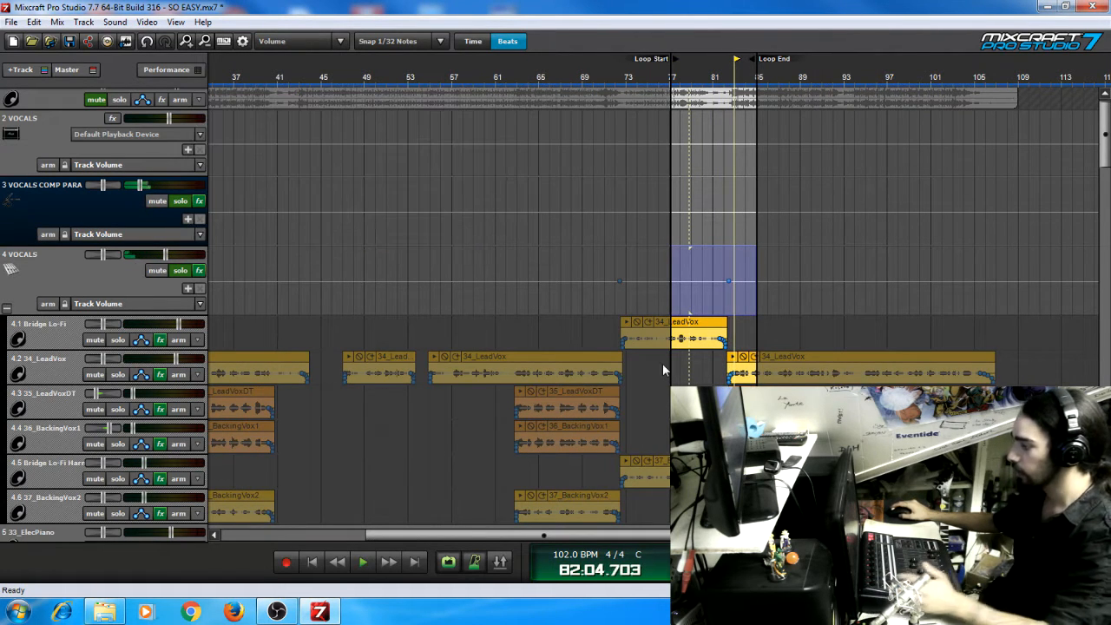
- Turn off loop playback and solo the COMP PARA GTRS track
click(449, 563)
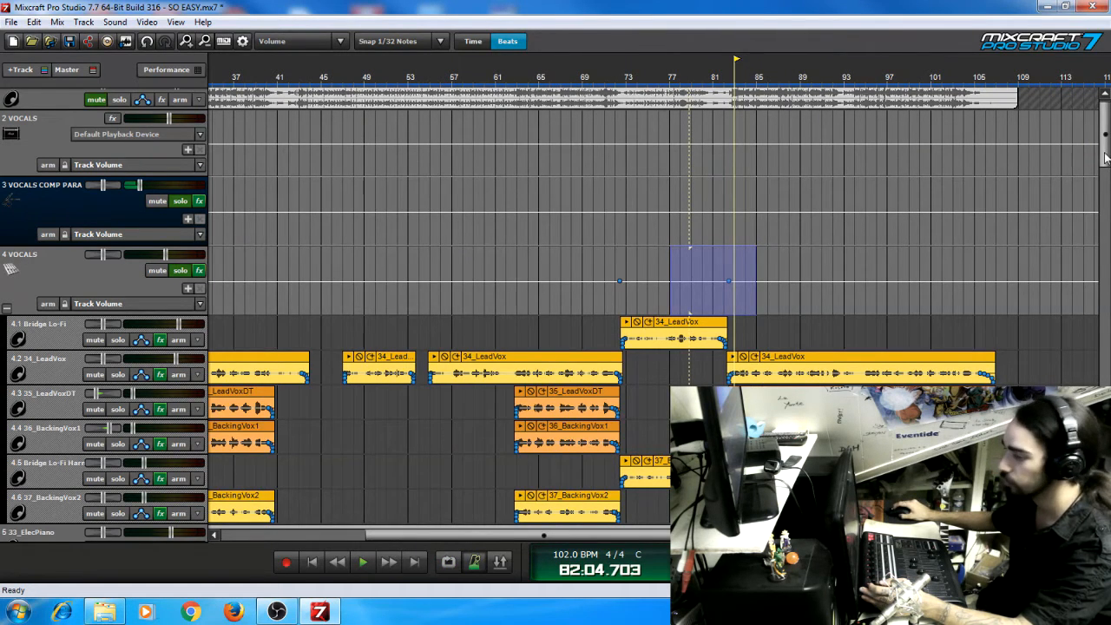
mouse_move(1107, 168)
mouse_down()
mouse_move(1107, 218)
mouse_move(1106, 166)
mouse_up()
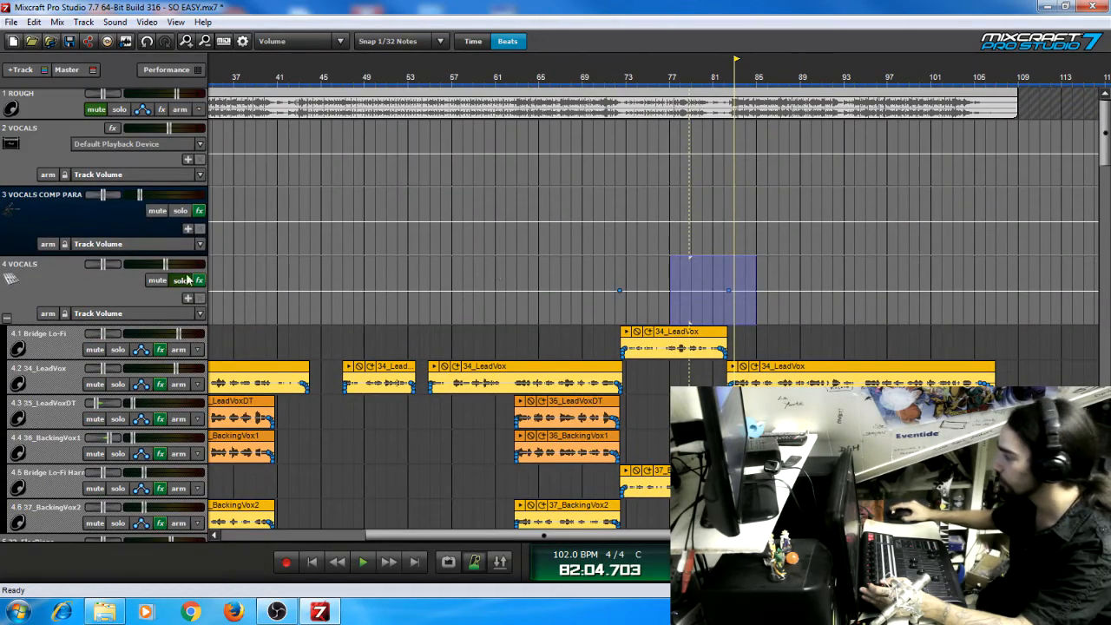
scroll(1001, 244, down, 10)
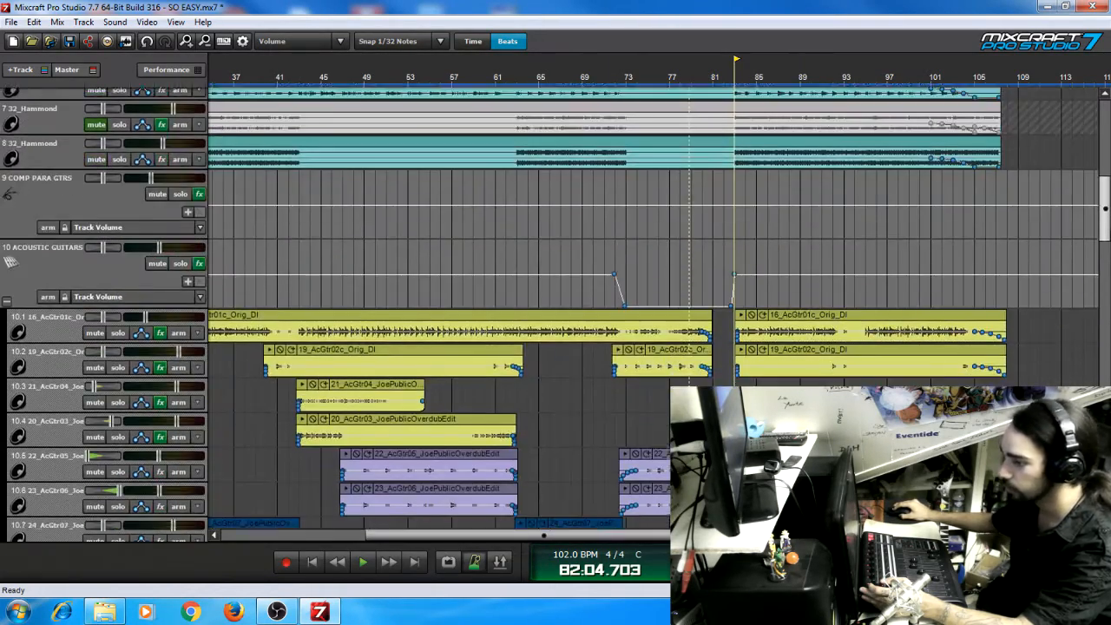
click(74, 261)
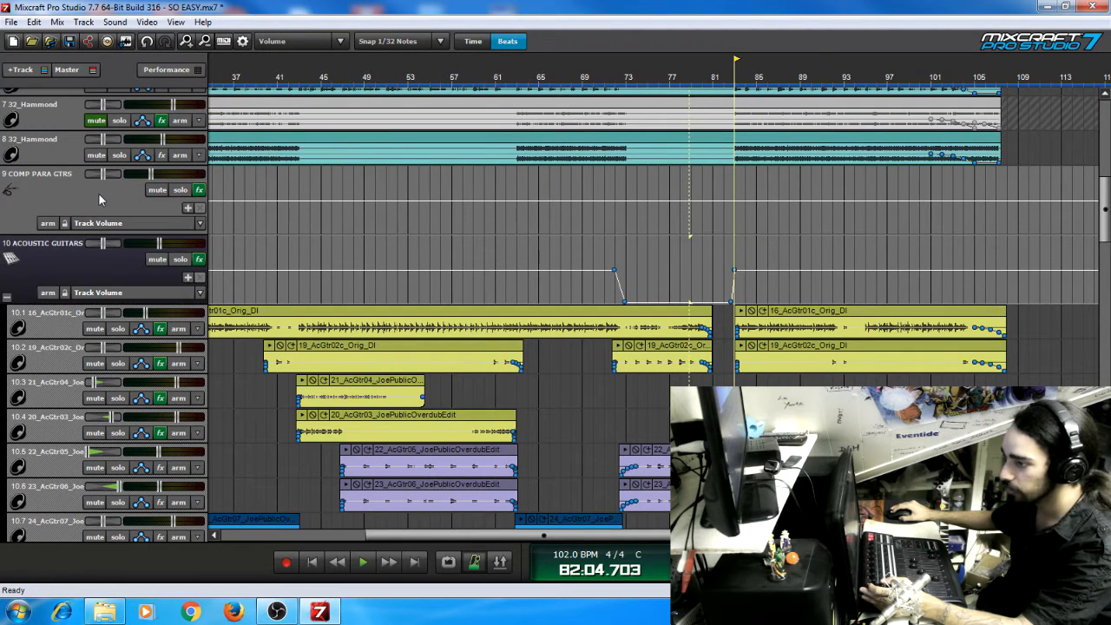
click(181, 194)
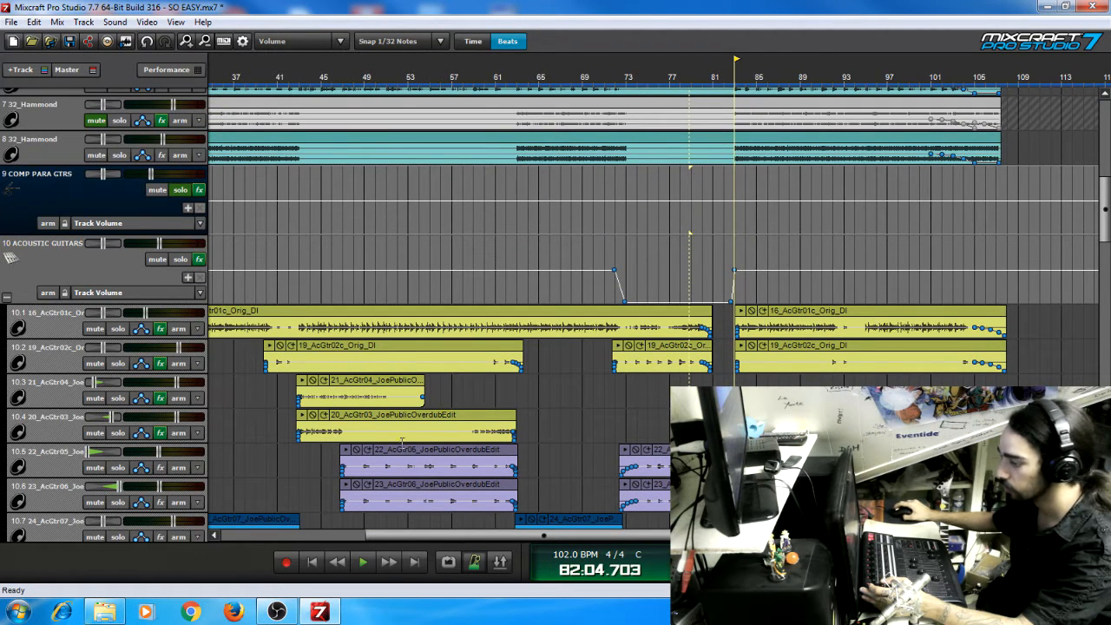
- Play from about bar 33 and compare the soloed ACOUSTIC GUITARS track with and without COMP PARA GTRS
drag(416, 537, 365, 537)
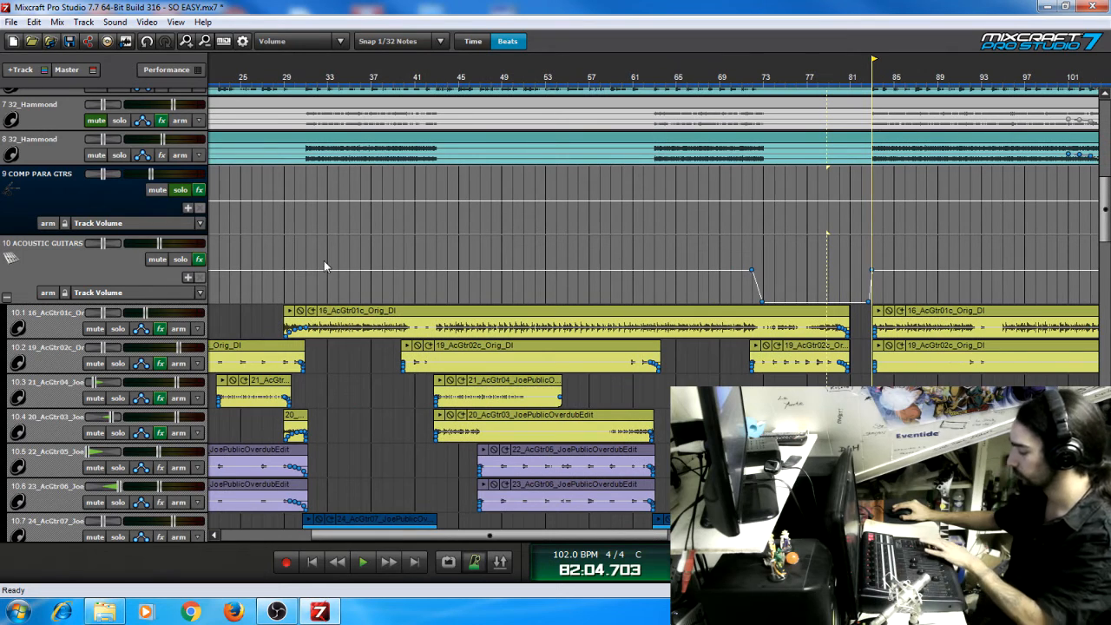
click(323, 260)
key(space)
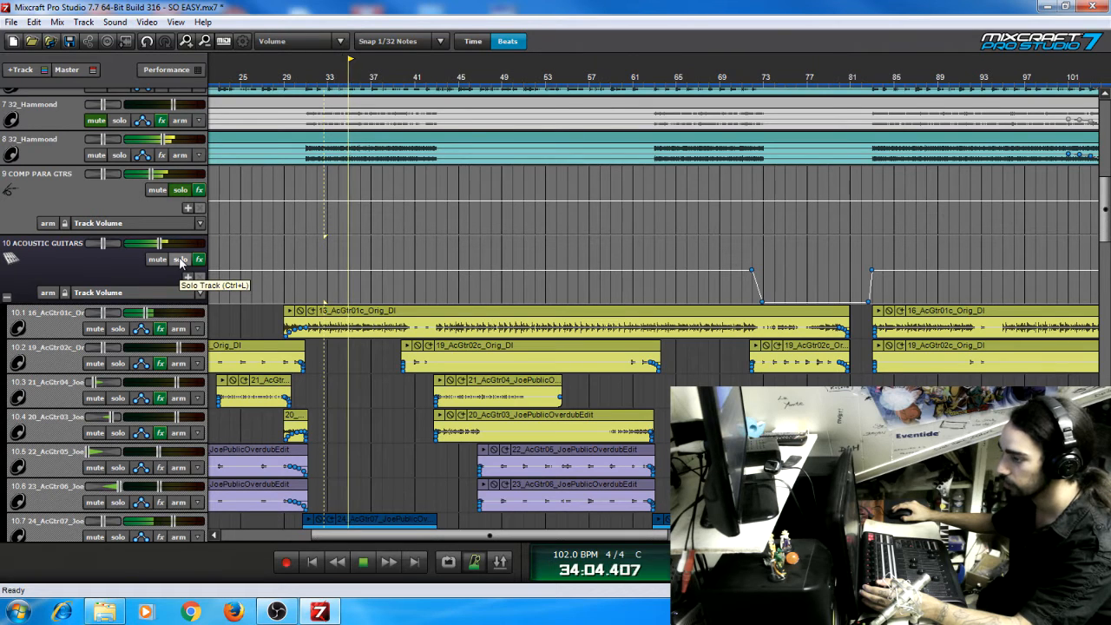
click(181, 260)
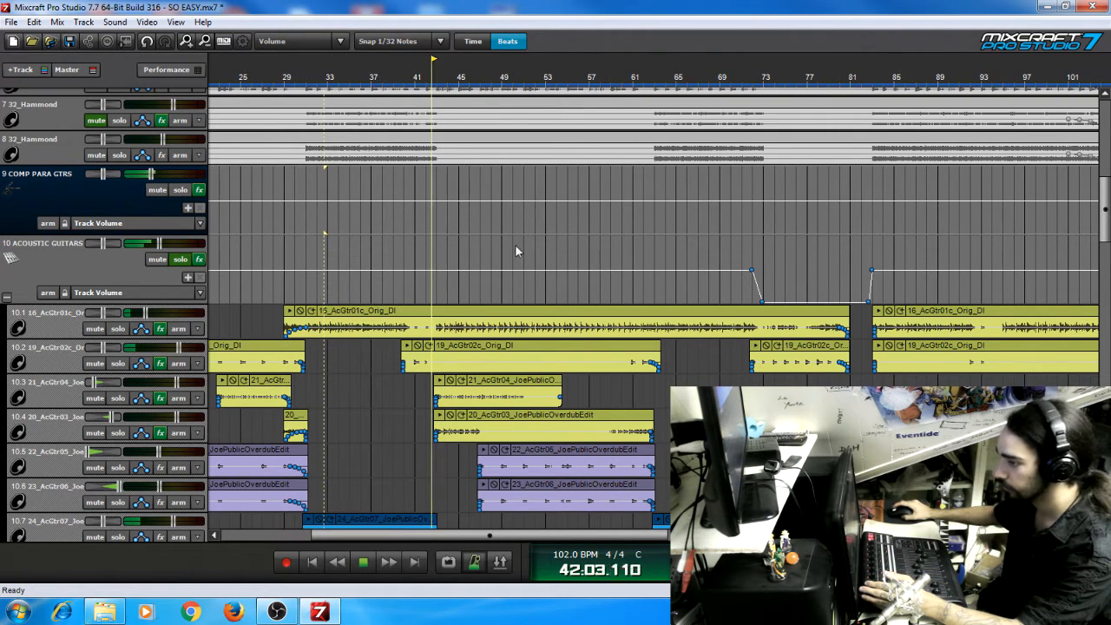
click(178, 189)
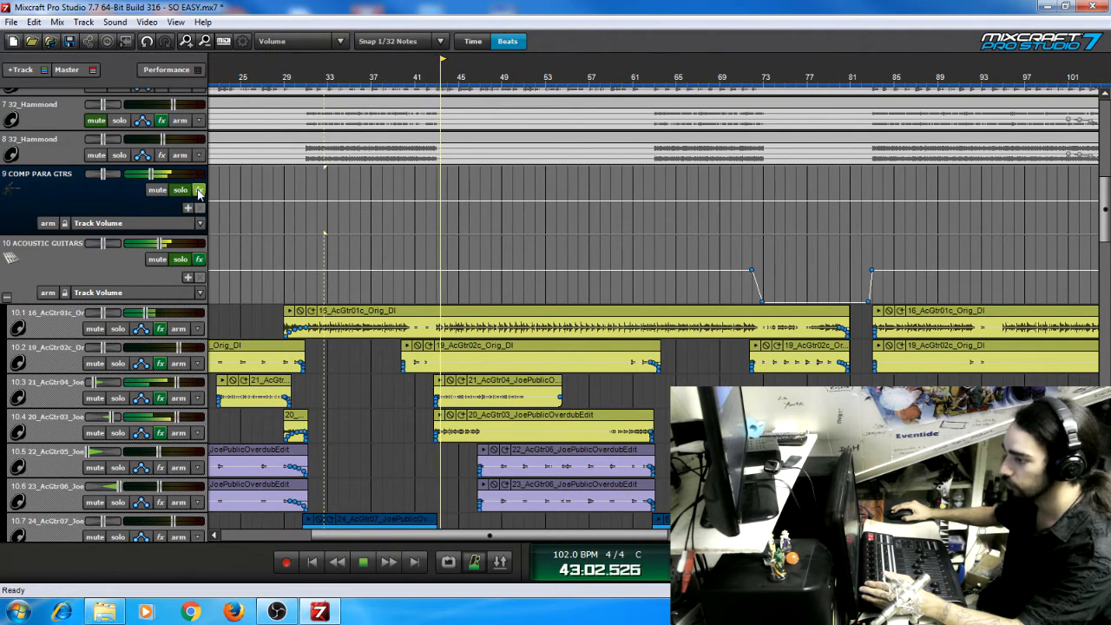
- Open the COMP PARA GTRS track's Virtual Mix Rack to examine its compression, and close the plug-in
click(199, 190)
click(514, 206)
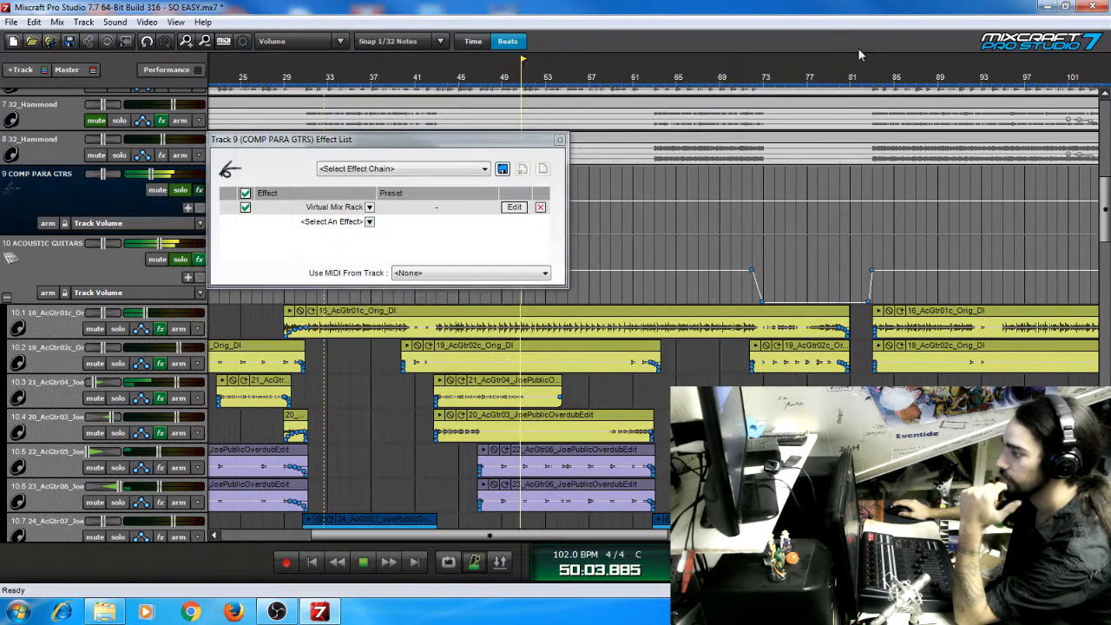
click(856, 52)
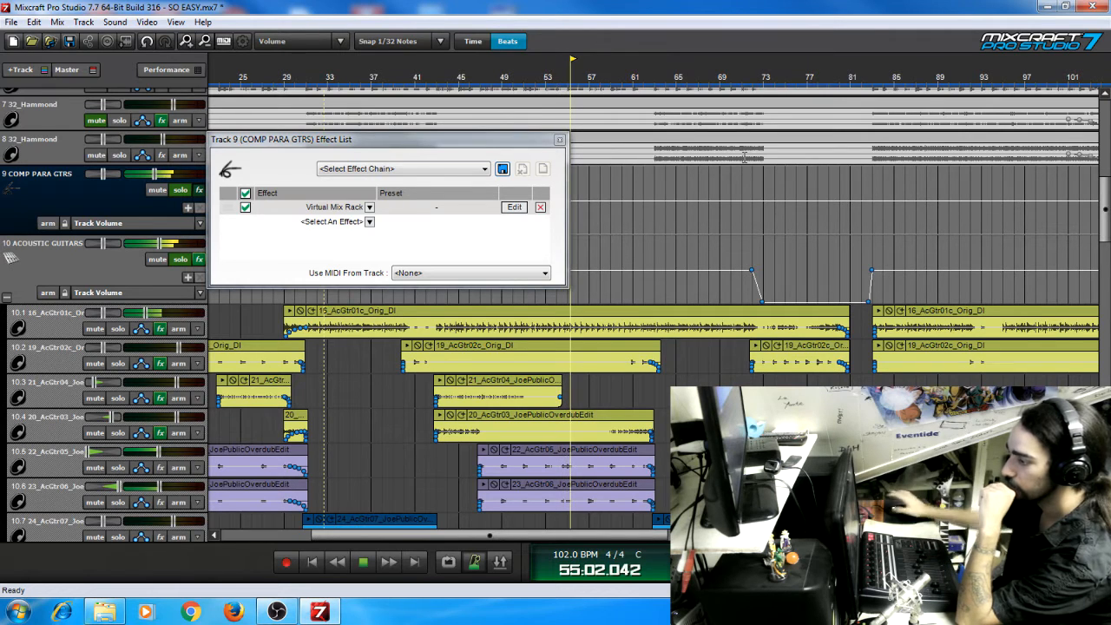
- Close the COMP PARA GTRS effect list and unsolo both the COMP PARA GTRS and ACOUSTIC GUITARS tracks
click(181, 191)
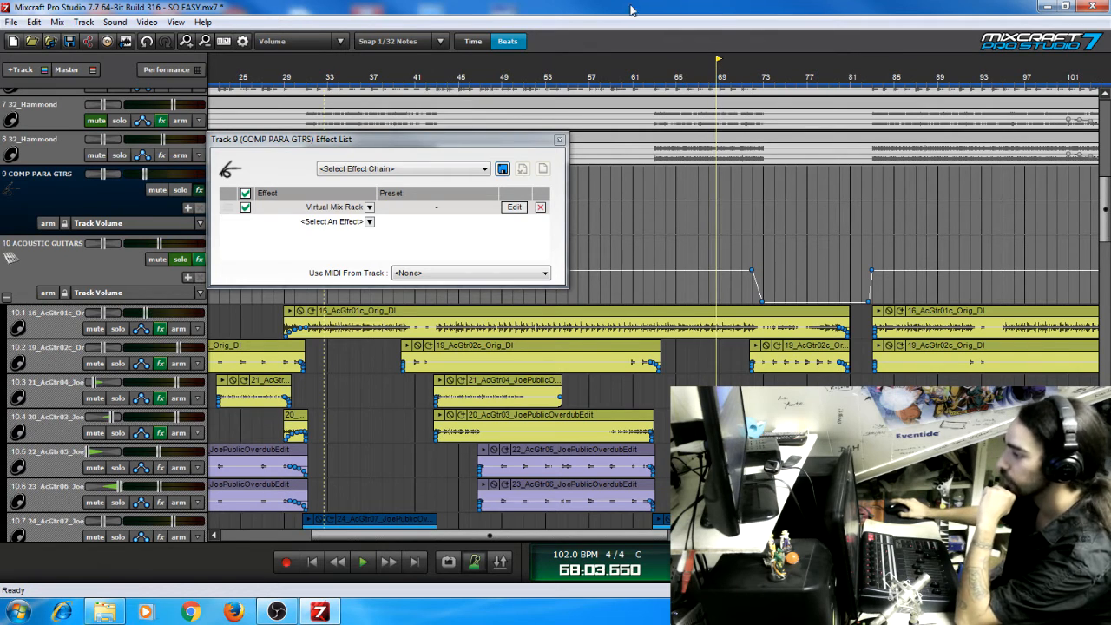
click(560, 140)
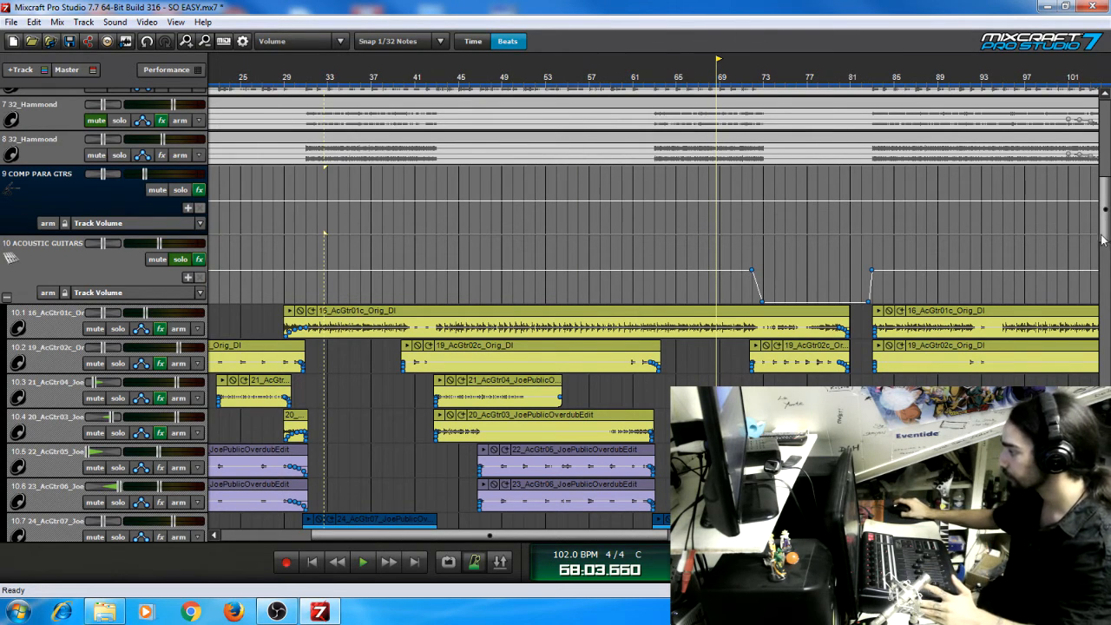
scroll(1106, 235, down, 2)
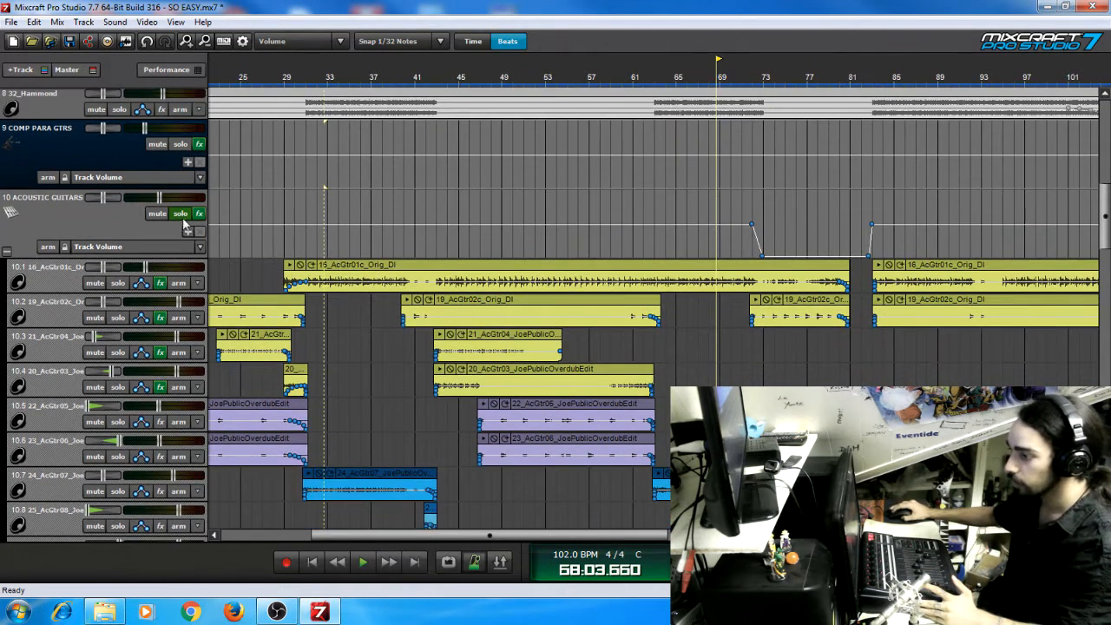
click(184, 217)
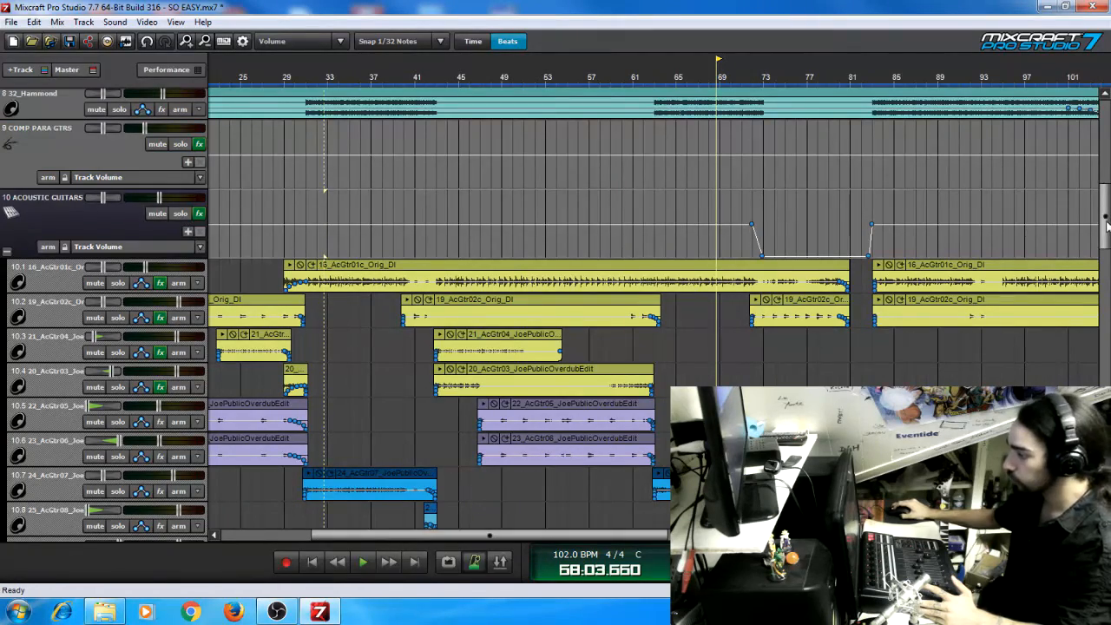
- Look through the lower part of the project at the COMP PARA DRUMS track and the DRUMS submix's tracks
scroll(1106, 225, down, 15)
scroll(1106, 226, down, 10)
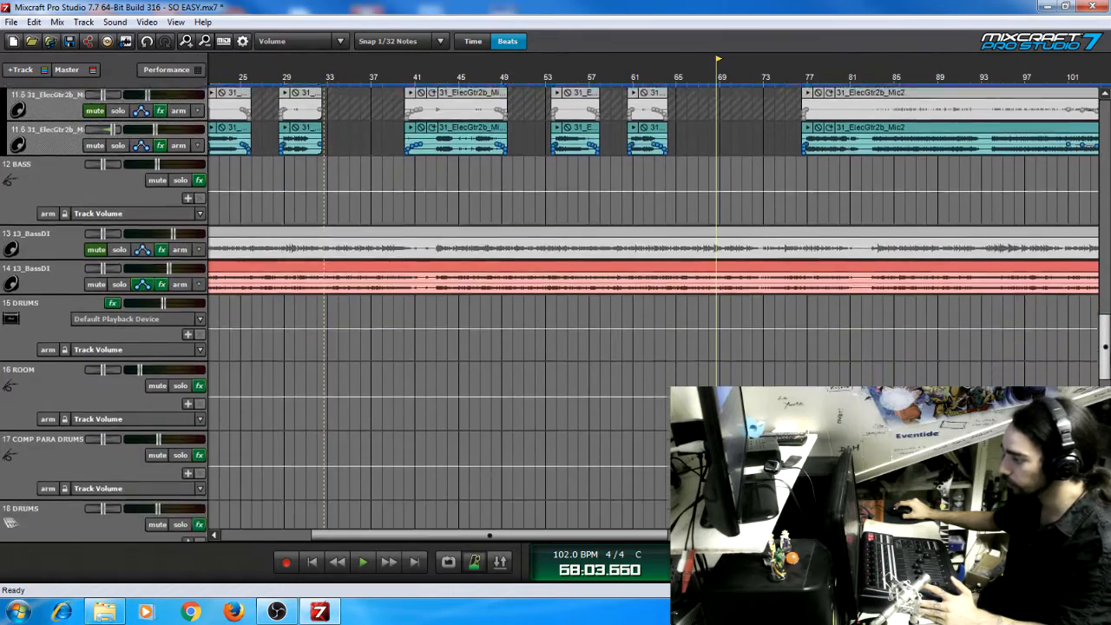
scroll(1107, 374, down, 5)
scroll(1107, 373, down, 5)
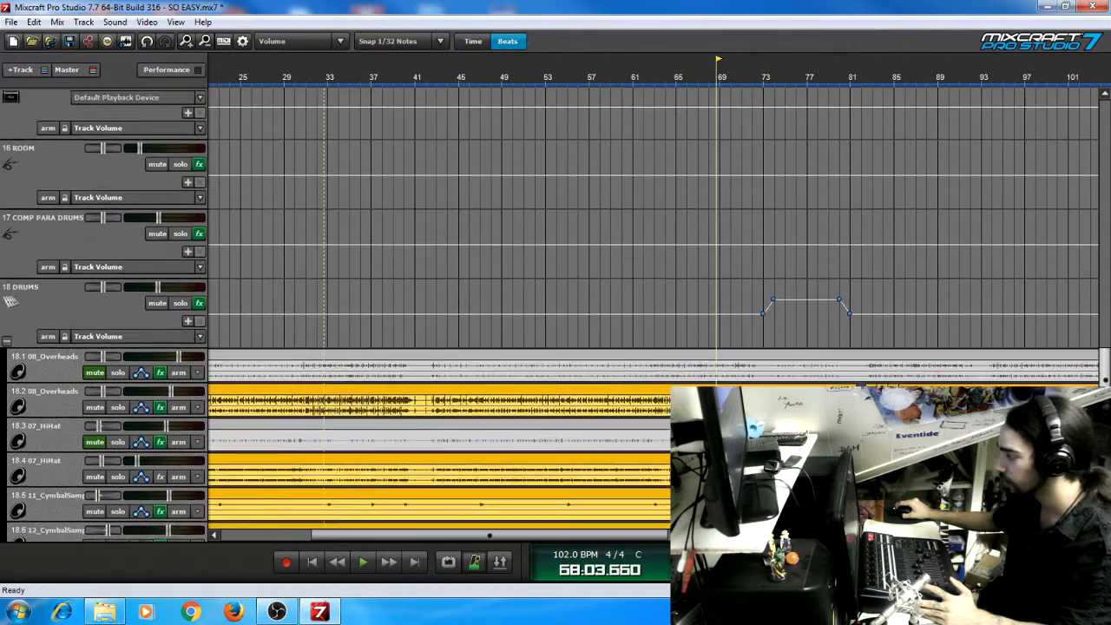
scroll(1106, 373, down, 1)
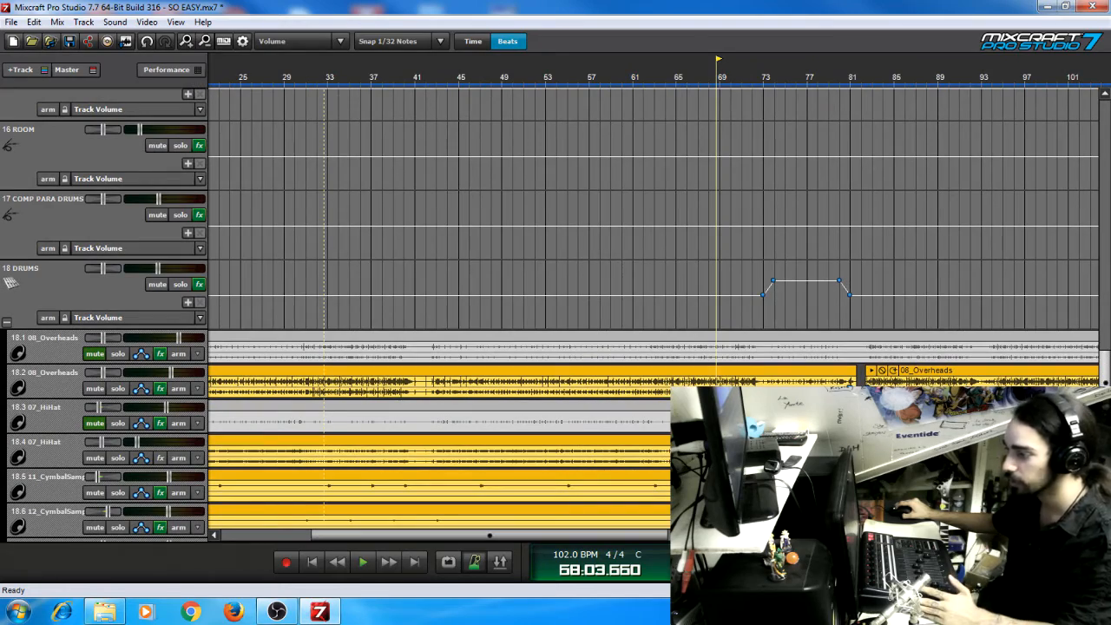
scroll(850, 382, down, 1)
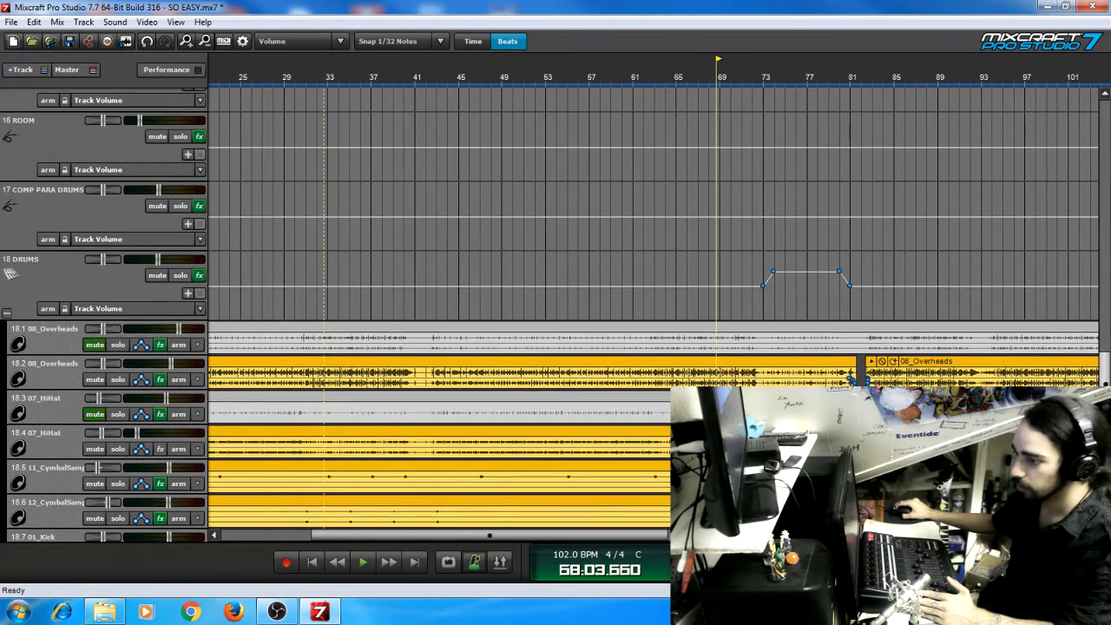
scroll(850, 379, down, 10)
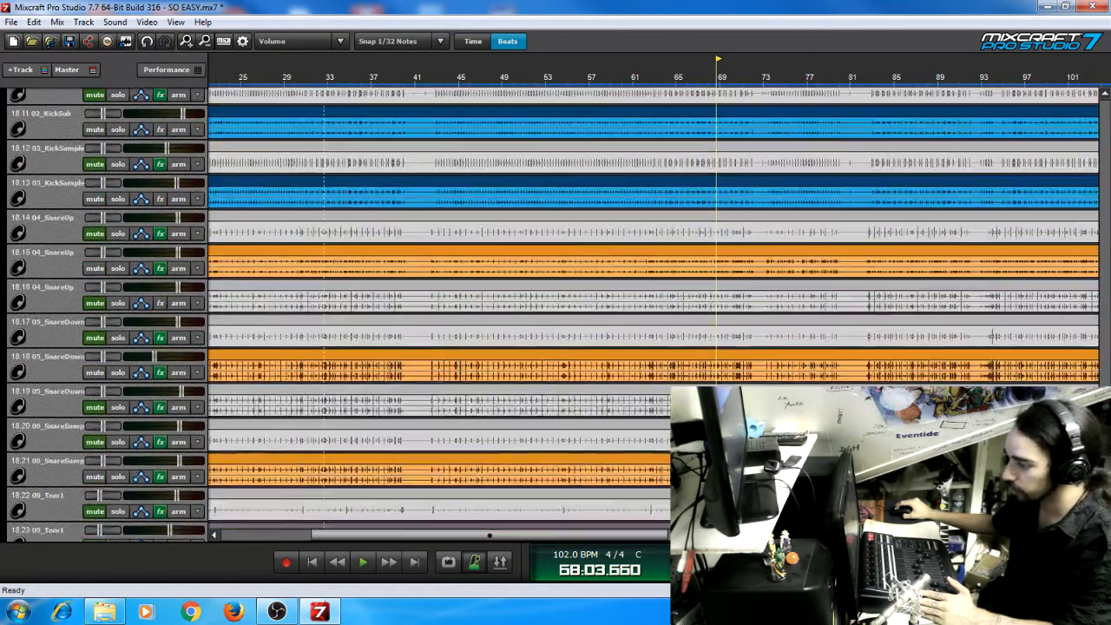
- Play the soloed 13_BassDI track and compare the sound with the BASS track muted and unmuted
drag(1107, 466, 1107, 342)
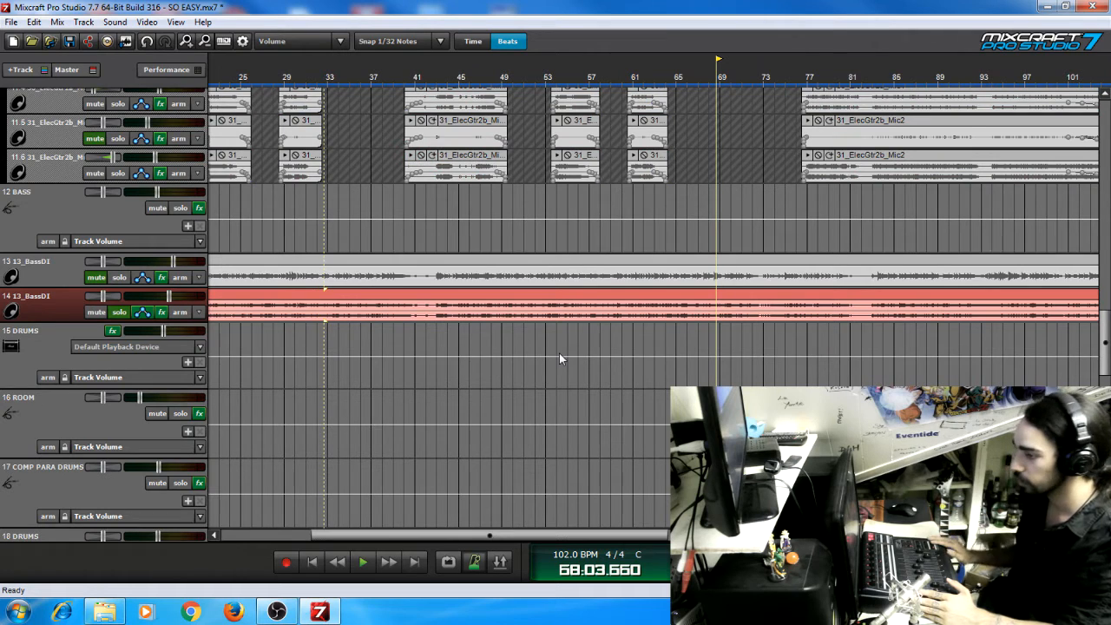
key(space)
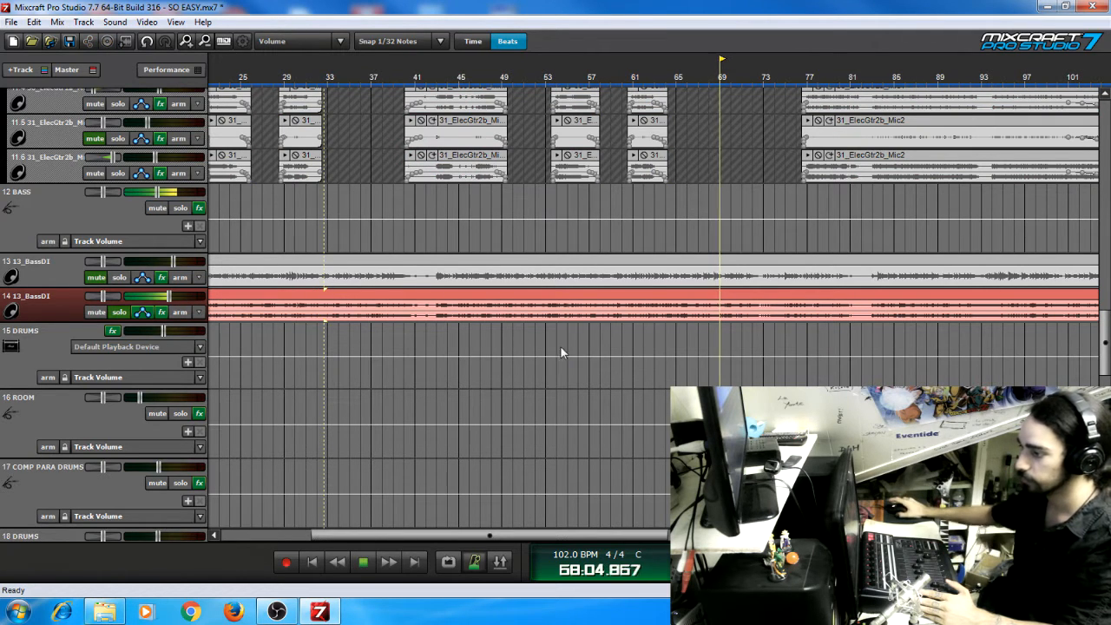
click(156, 208)
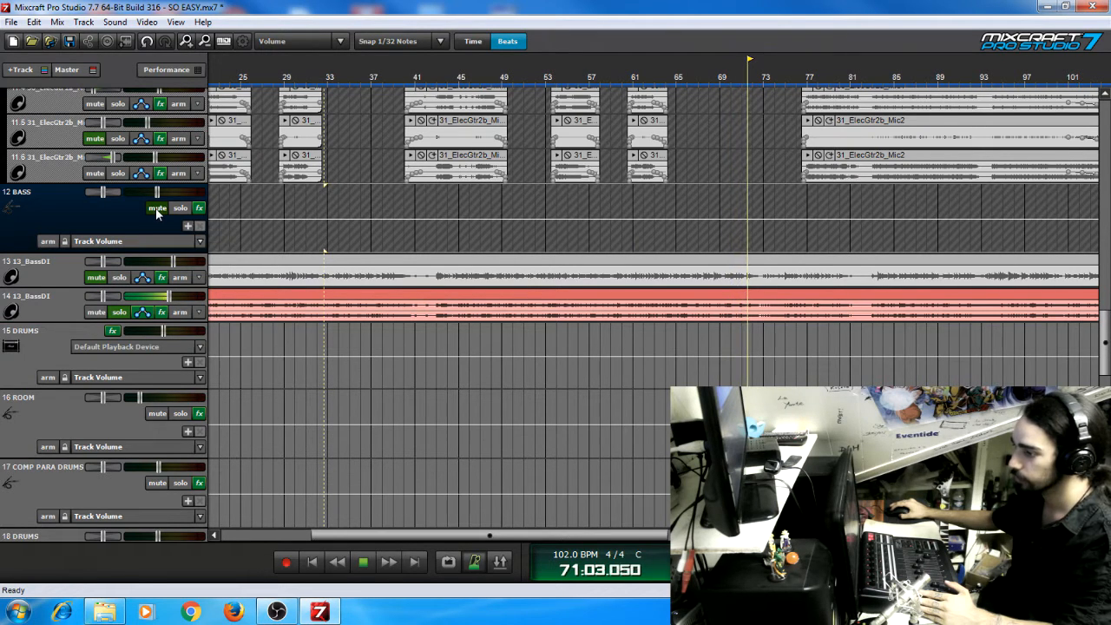
click(151, 209)
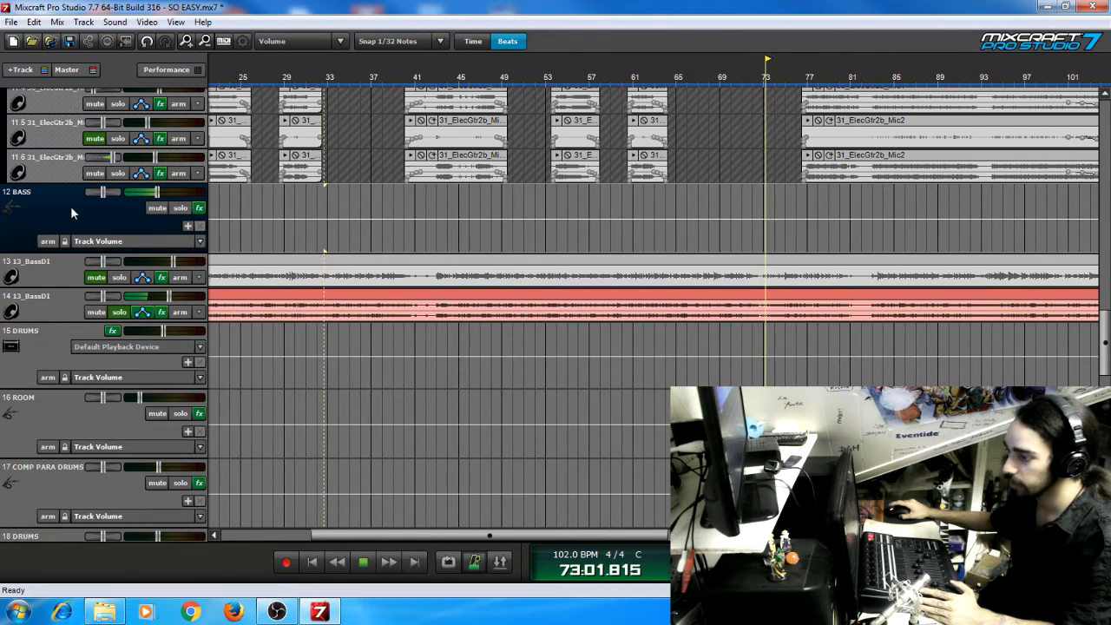
- Insert a send track at the BASS track and name it BASS COM PARA
right_click(70, 207)
mouse_move(199, 216)
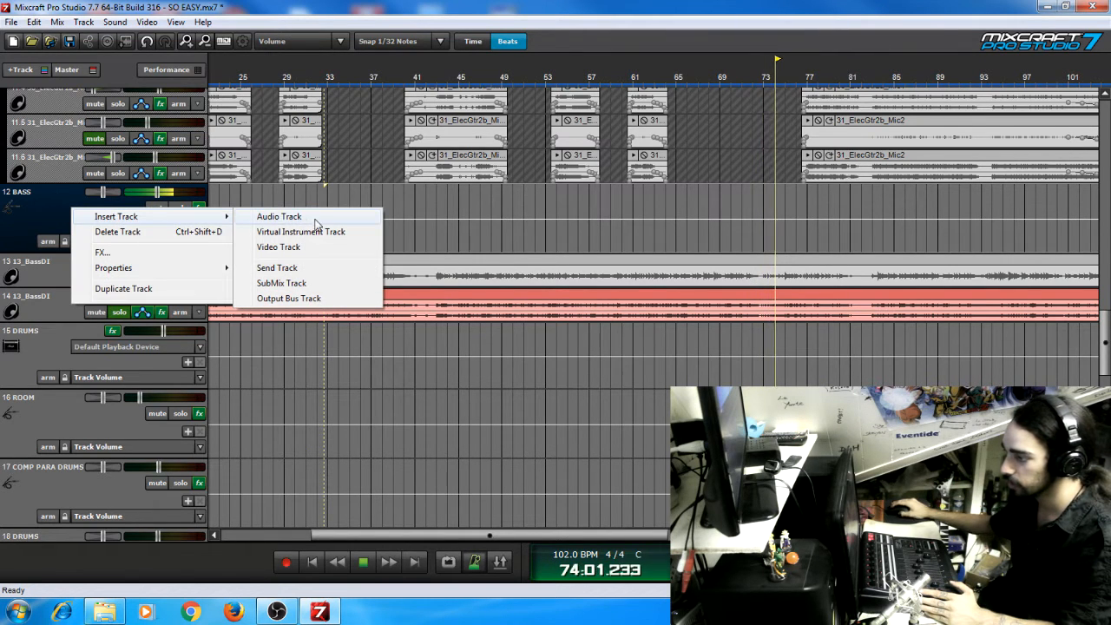
click(309, 272)
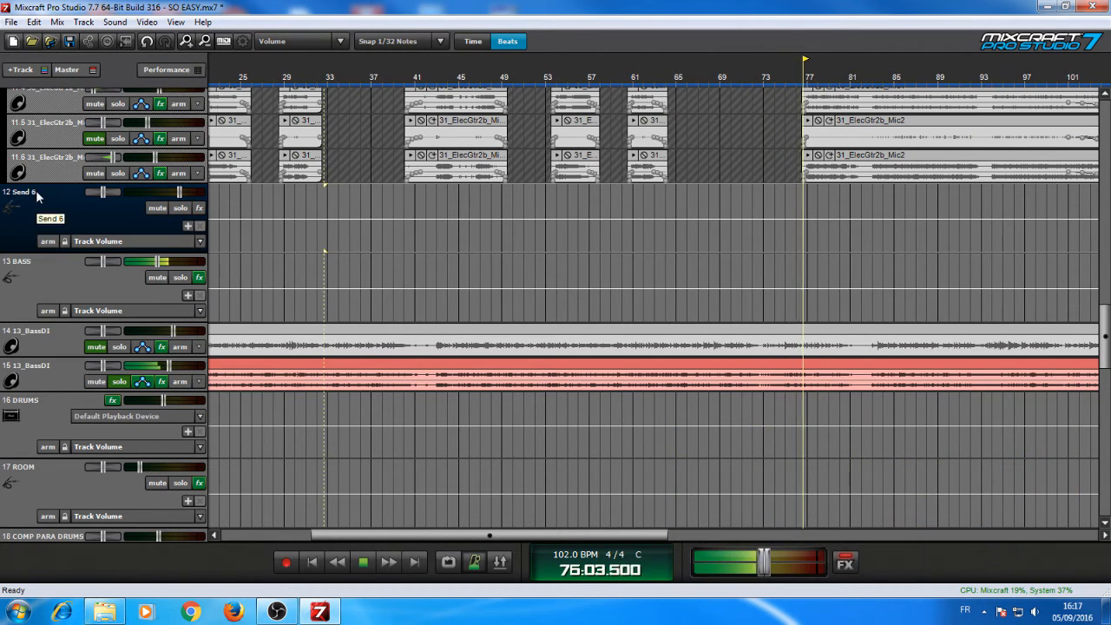
double_click(37, 193)
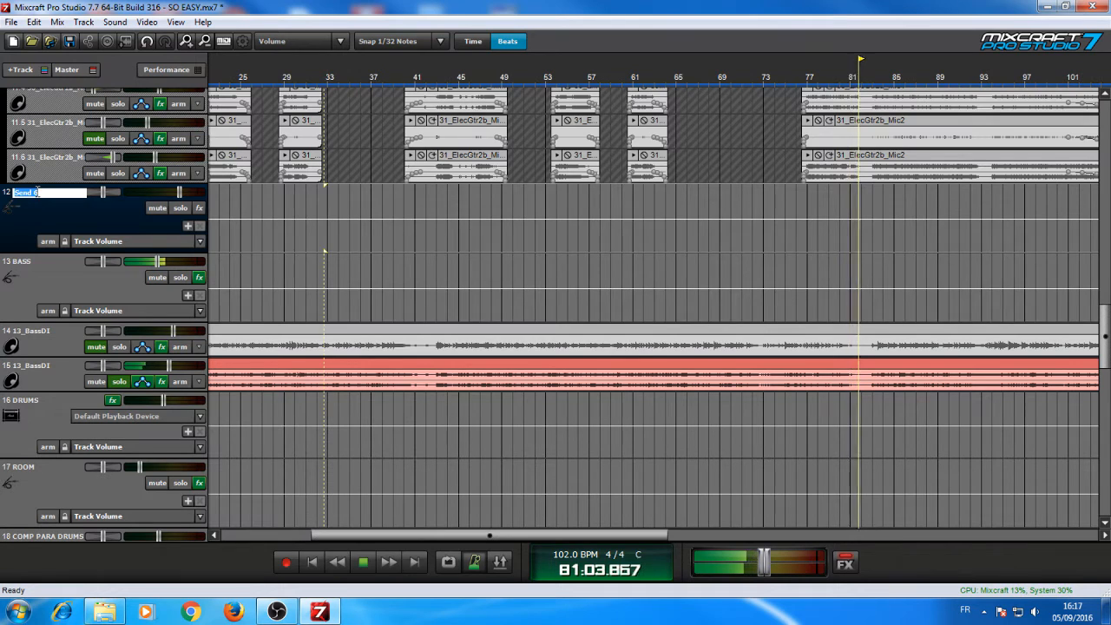
text(BASS COM PARA)
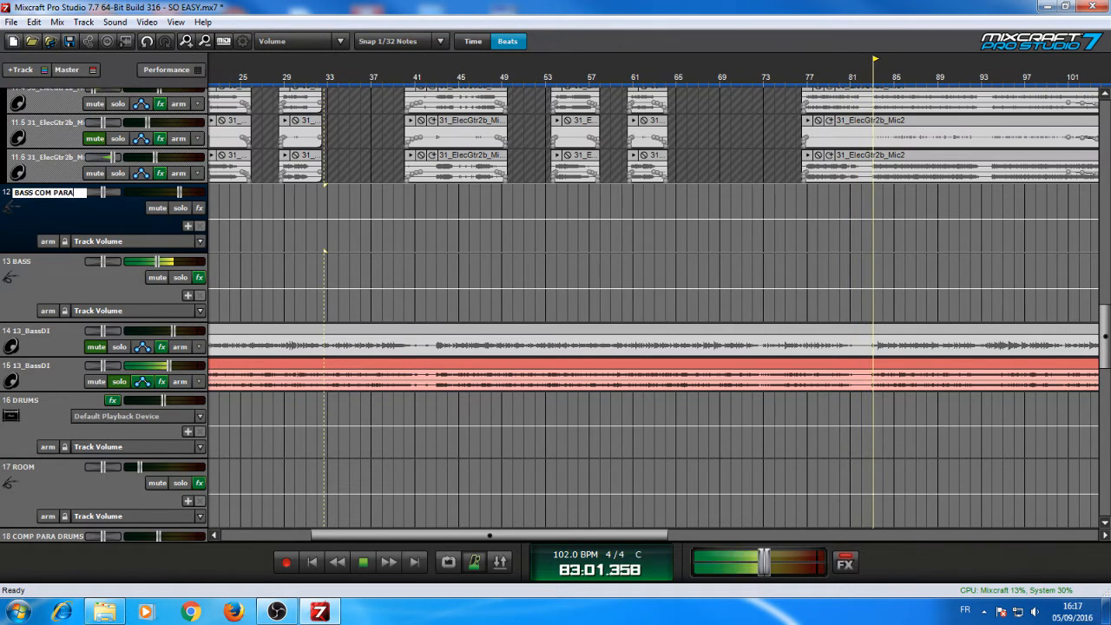
key(Return)
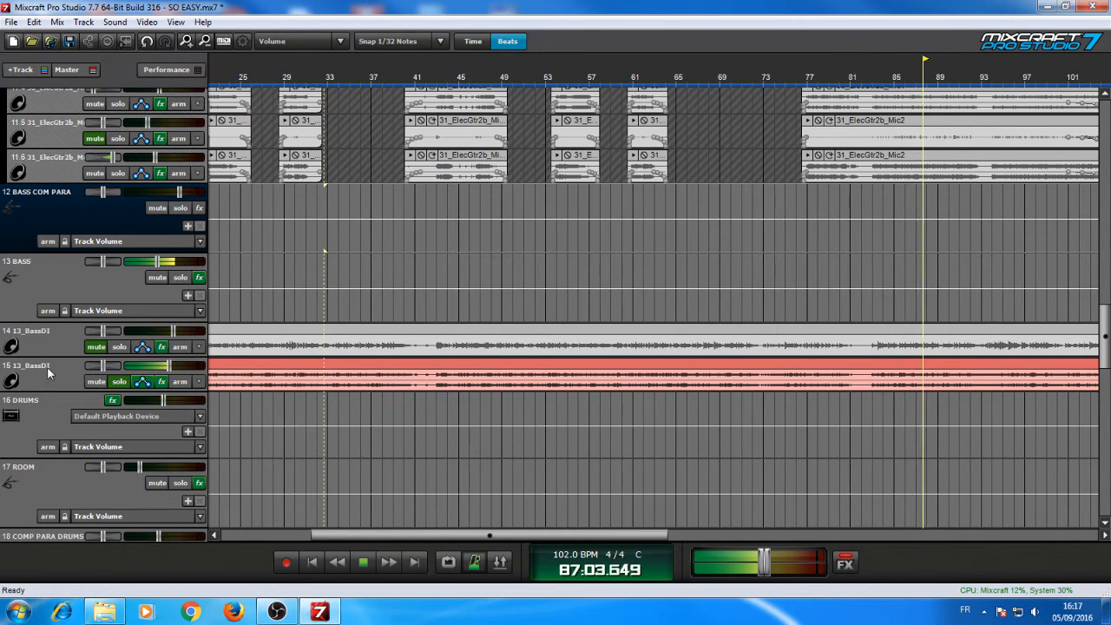
- Show the soloed 13_BassDI track's automation lane, assign it to the BASS COM PARA send, and raise the send level
click(143, 381)
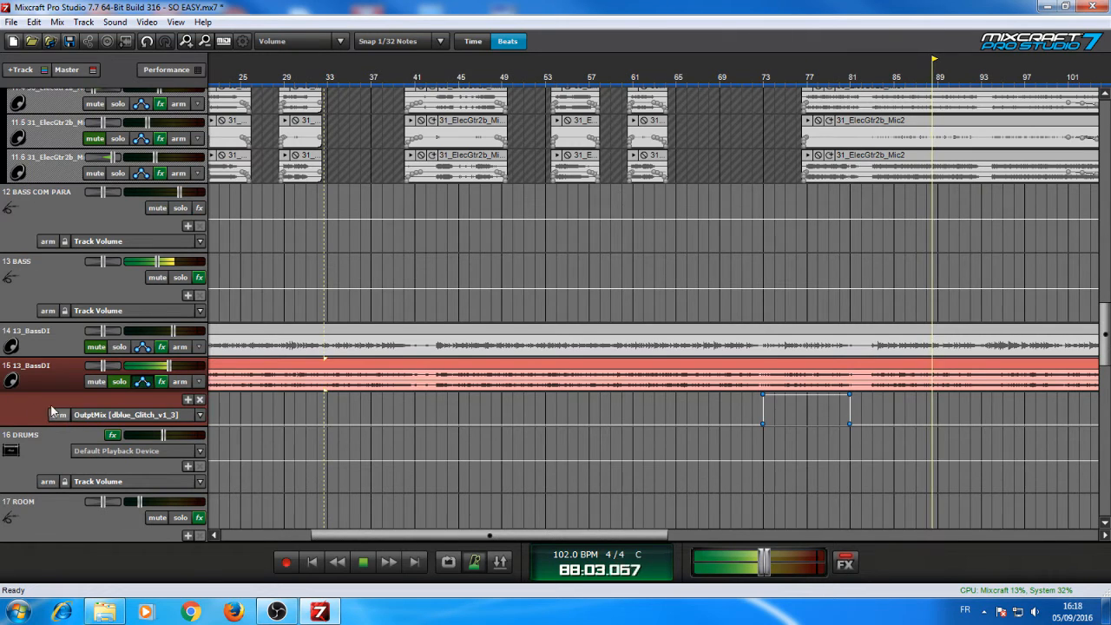
right_click(24, 412)
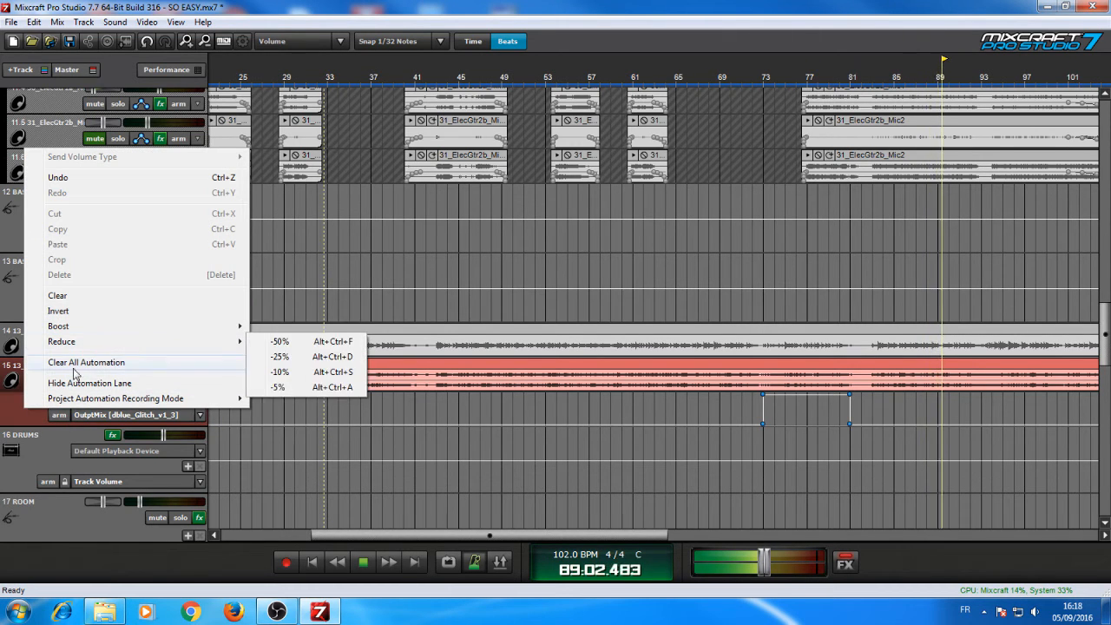
click(197, 423)
click(199, 416)
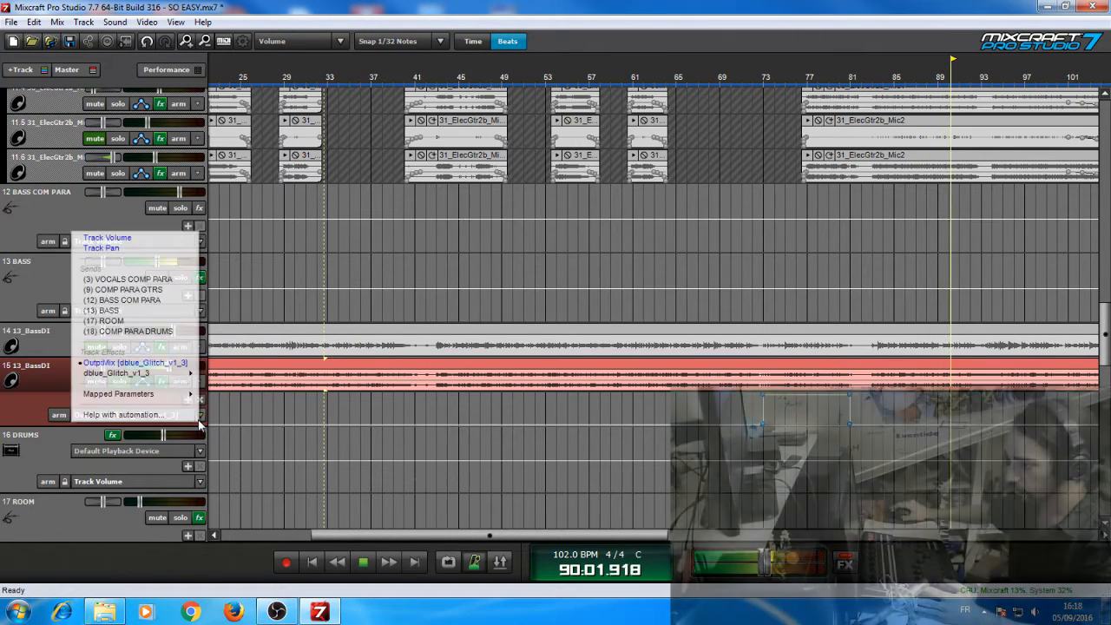
click(145, 301)
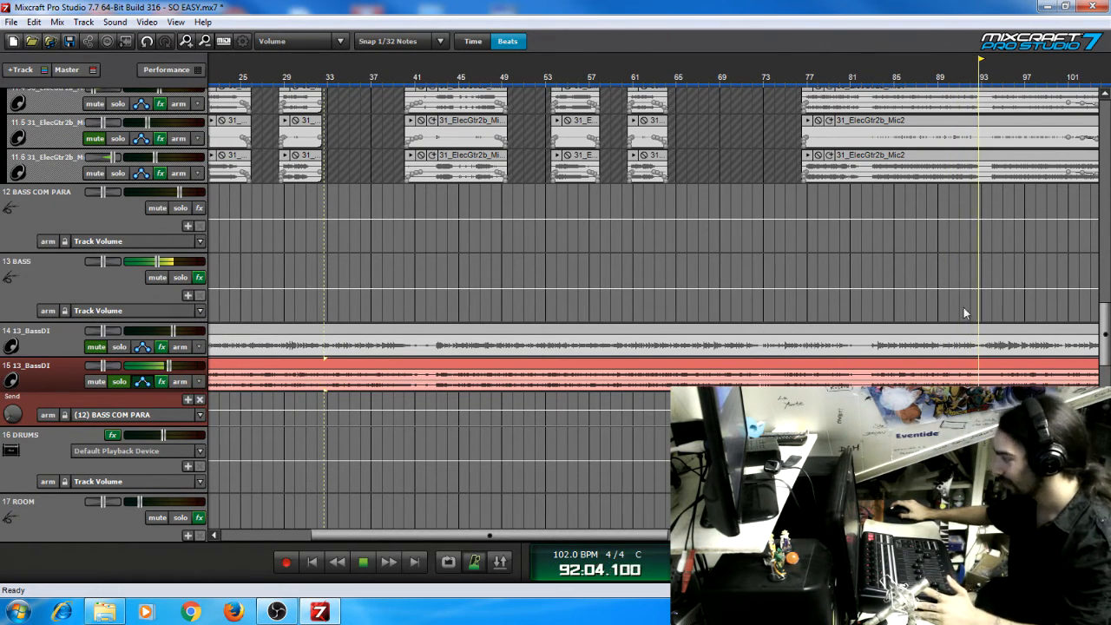
drag(7, 418, 11, 383)
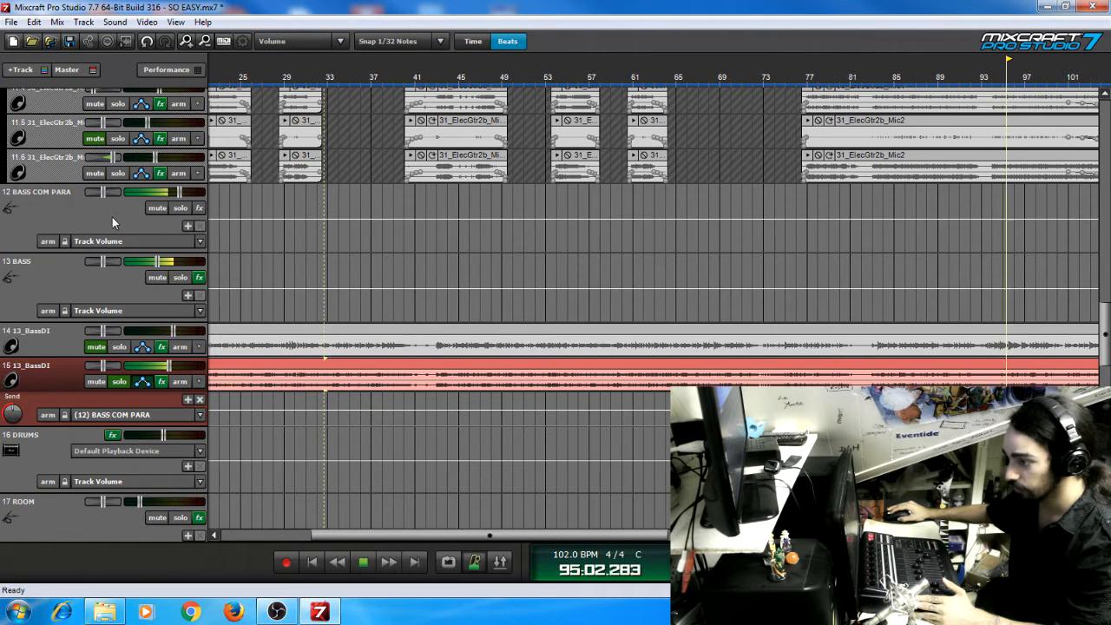
click(156, 195)
mouse_move(12, 411)
mouse_down()
mouse_move(15, 517)
mouse_move(7, 379)
mouse_move(11, 411)
mouse_up()
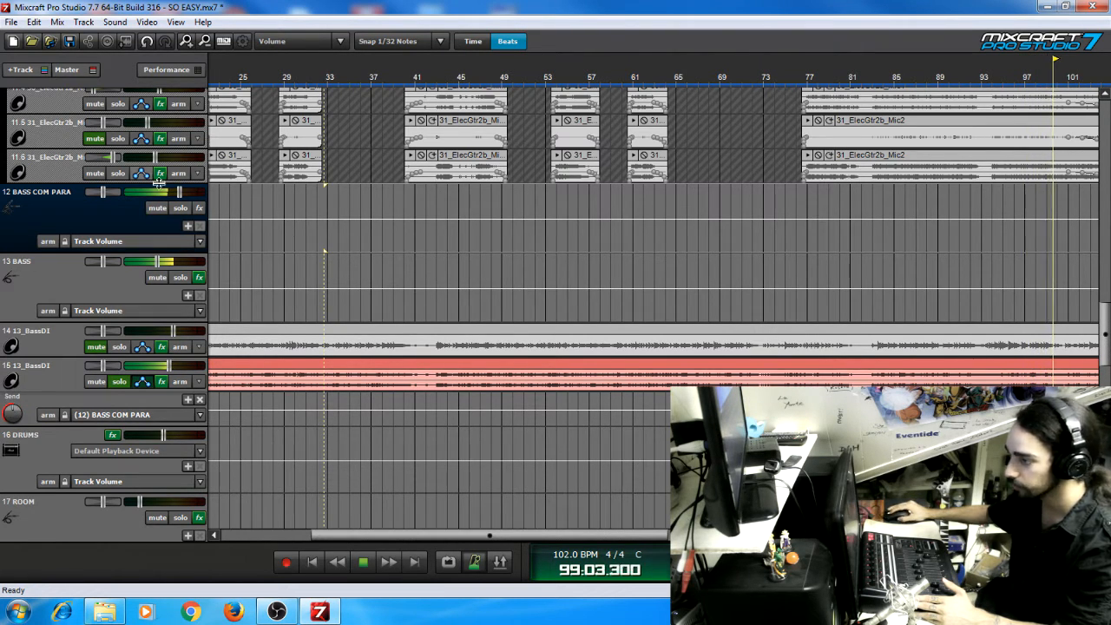
- Solo BASS COM PARA, restart playback from the project start, and add the Omnipressor effect to the track, opening its editor
click(178, 209)
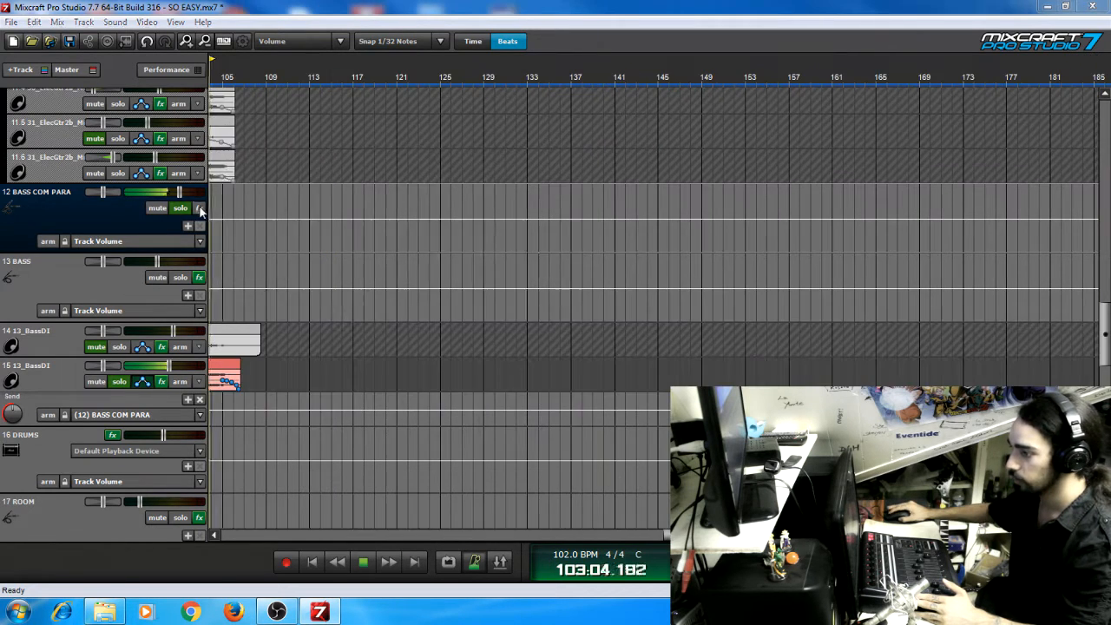
click(198, 208)
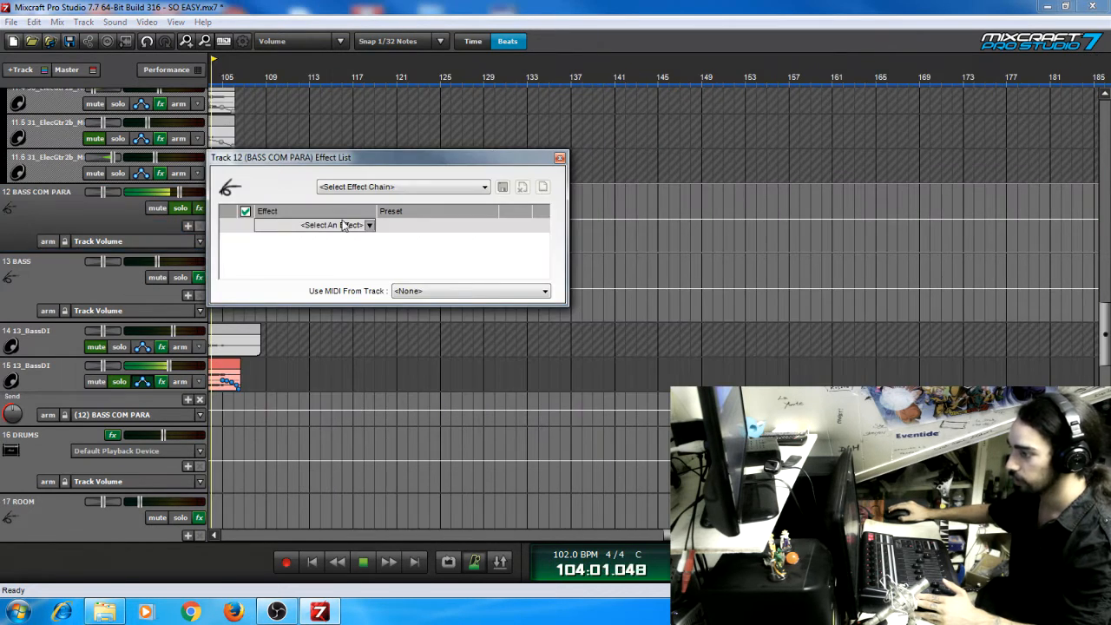
click(312, 562)
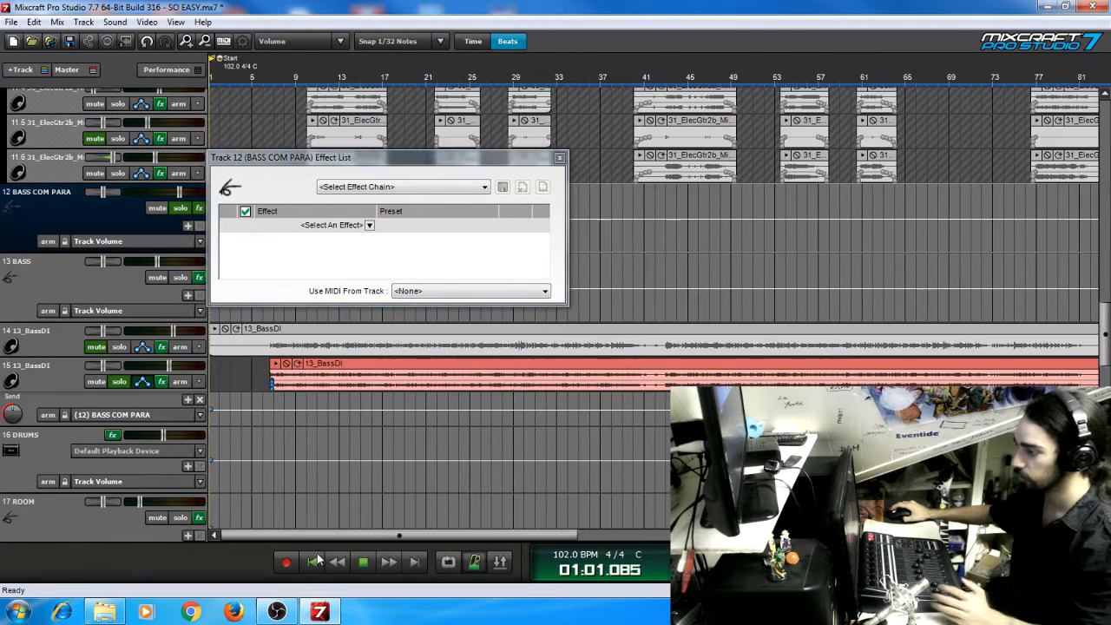
click(369, 225)
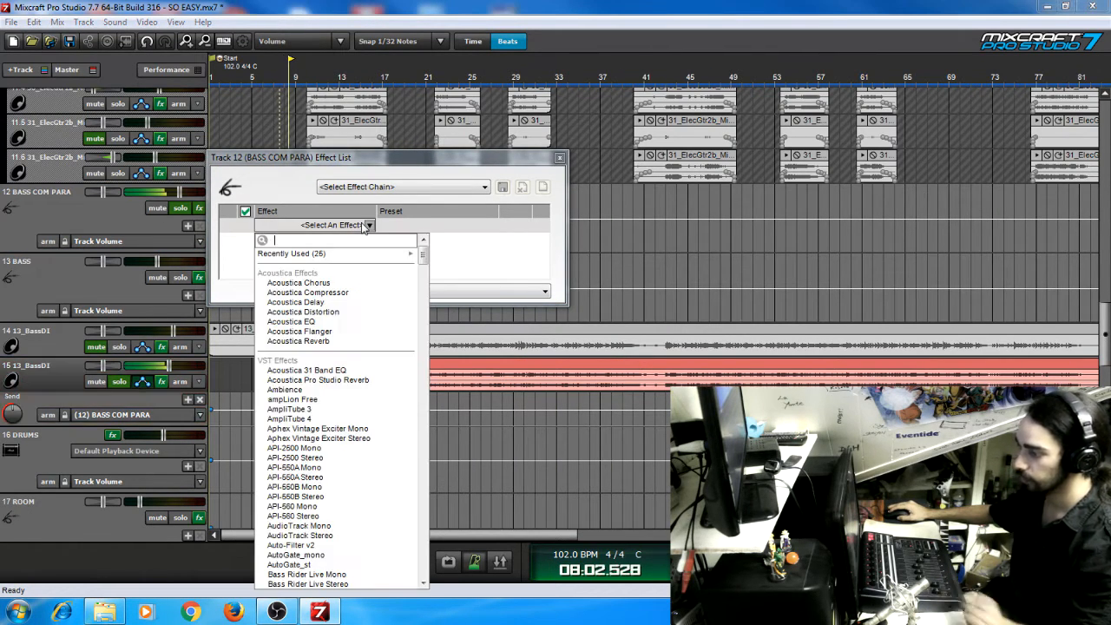
text(omn)
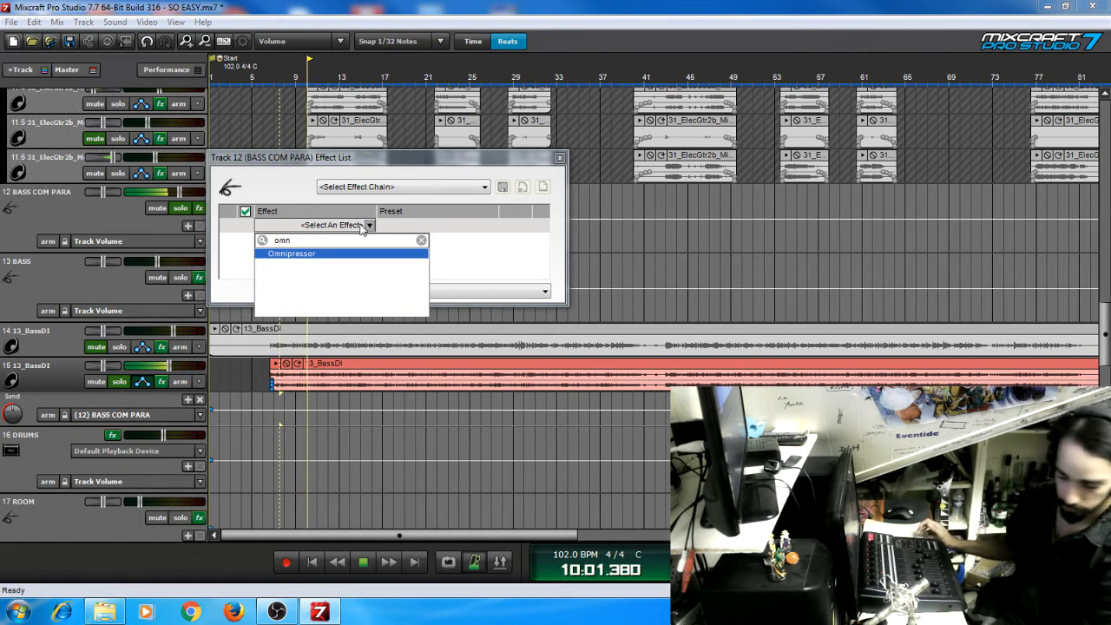
key(Return)
click(513, 229)
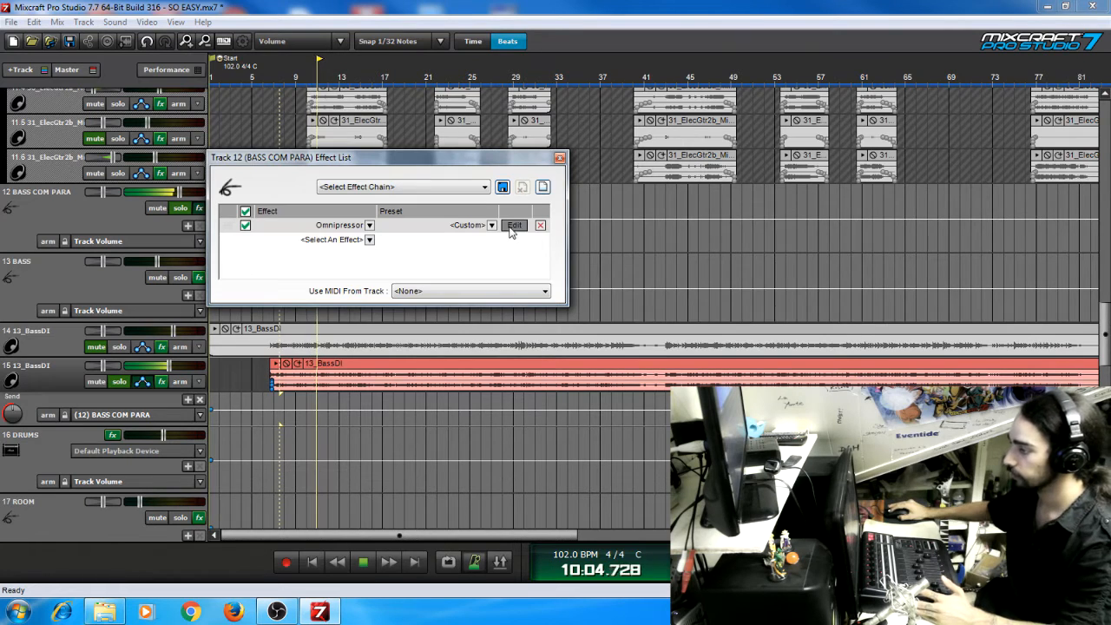
- Audition Omnipressor's Gentle Comp, Soft Compression, Smooth Comp and Infinite Compressor presets on the playing bass
click(384, 258)
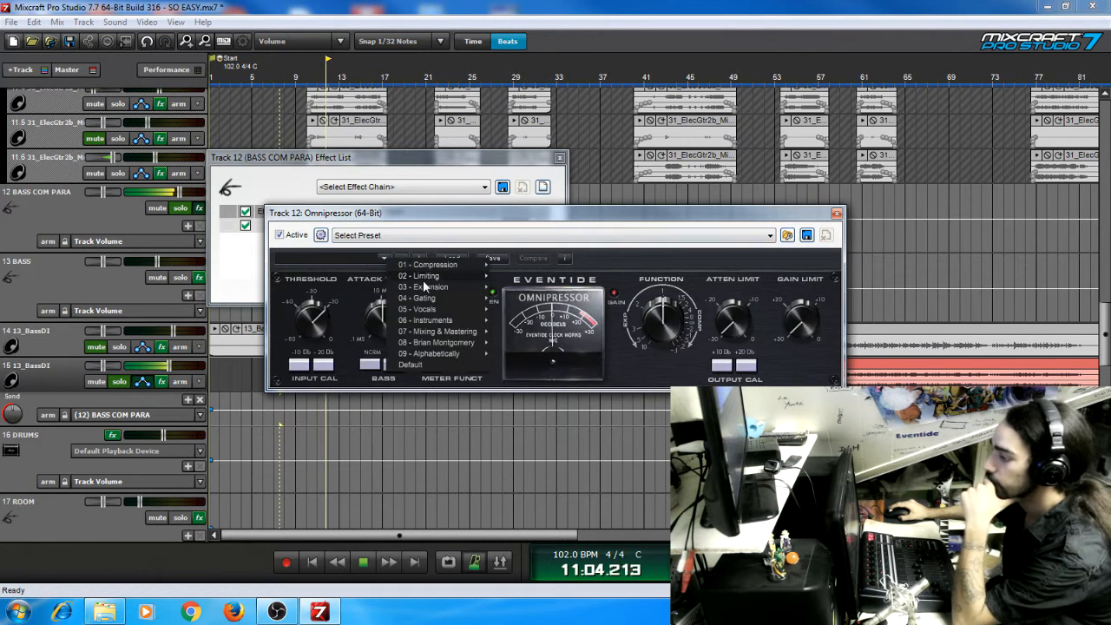
mouse_move(436, 270)
click(542, 266)
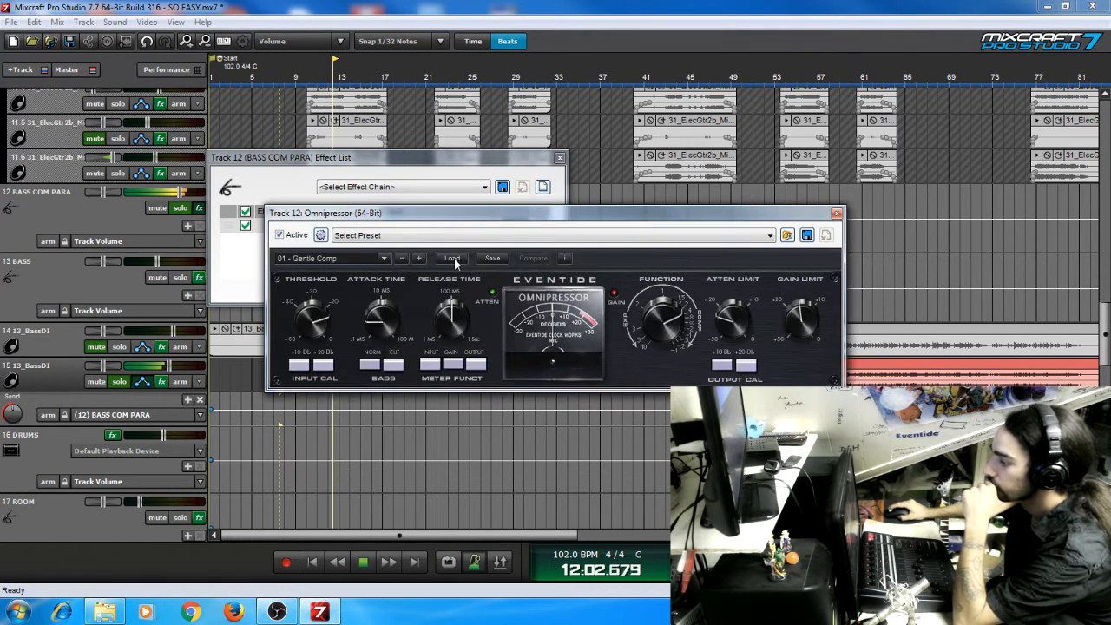
click(384, 260)
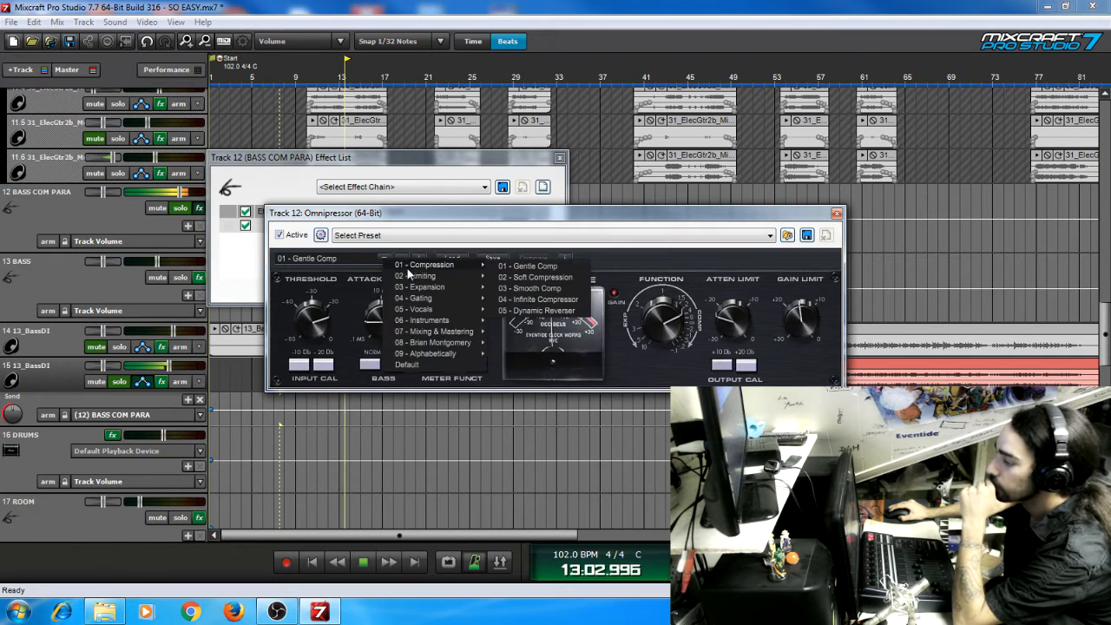
click(542, 277)
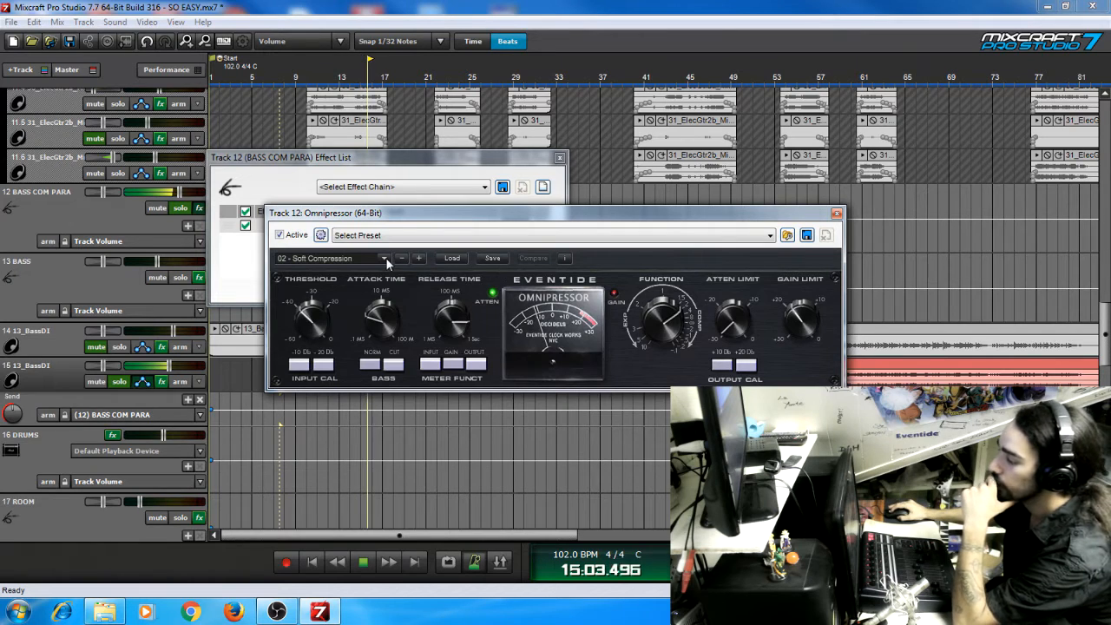
click(385, 256)
mouse_move(443, 265)
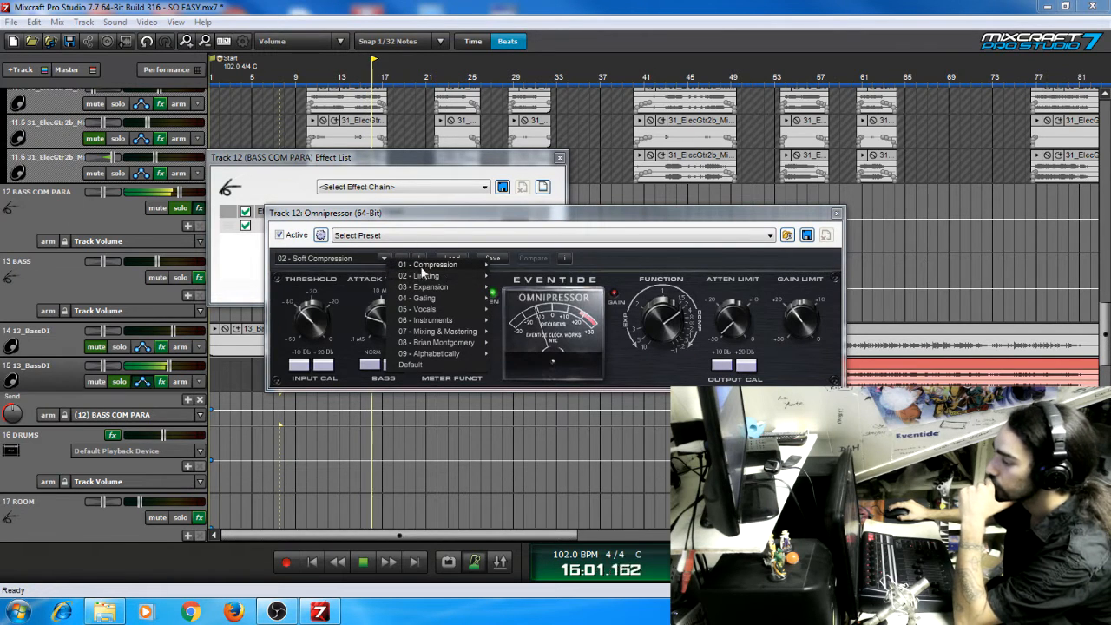
click(531, 288)
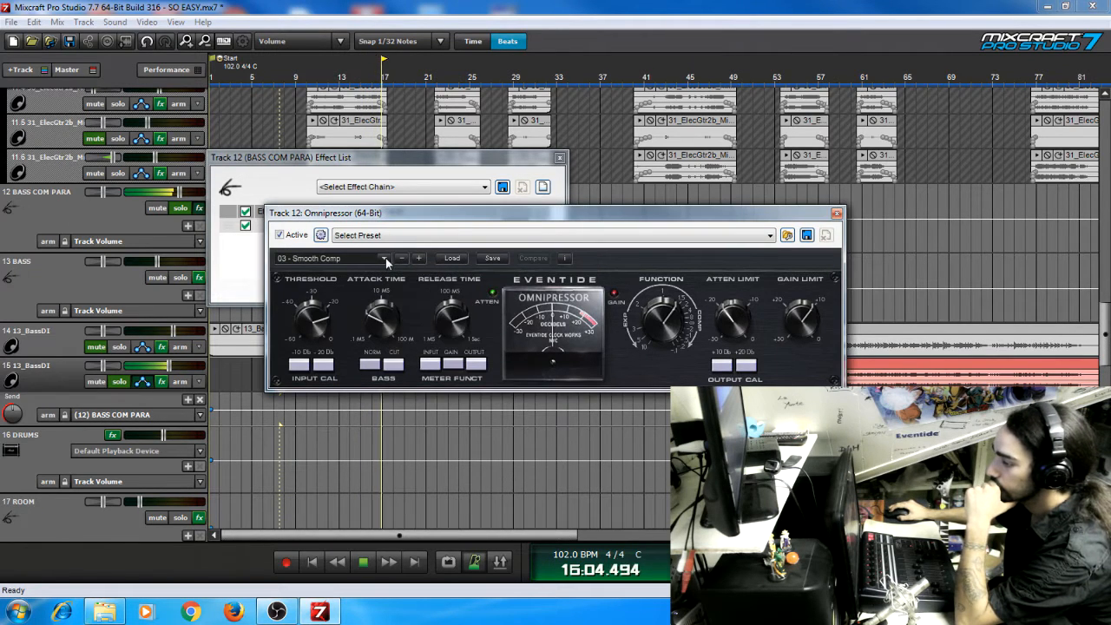
click(386, 258)
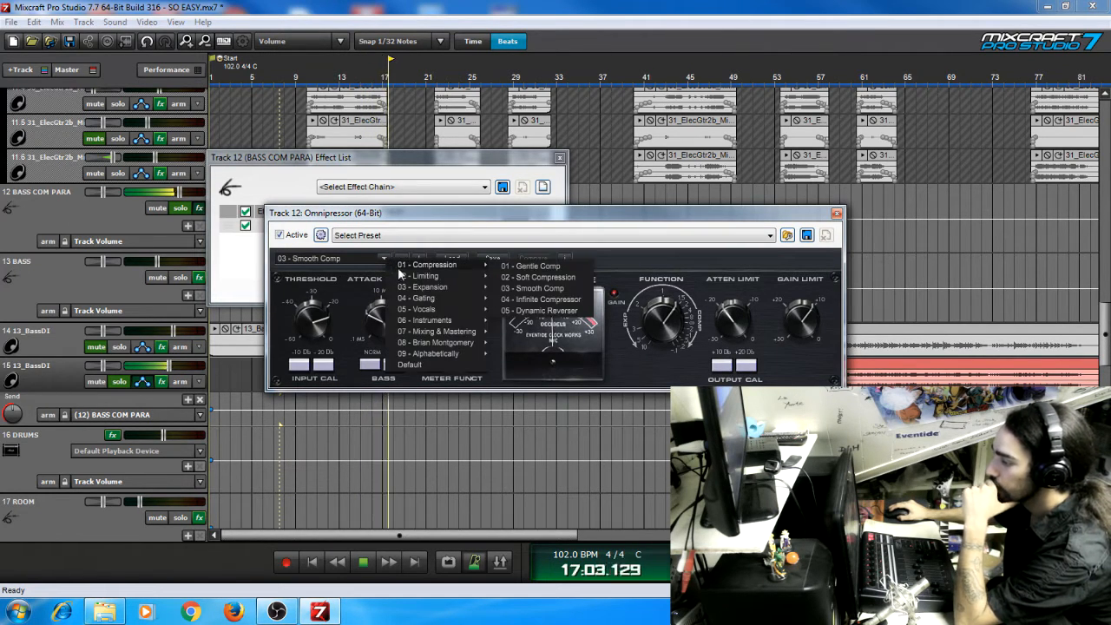
click(548, 300)
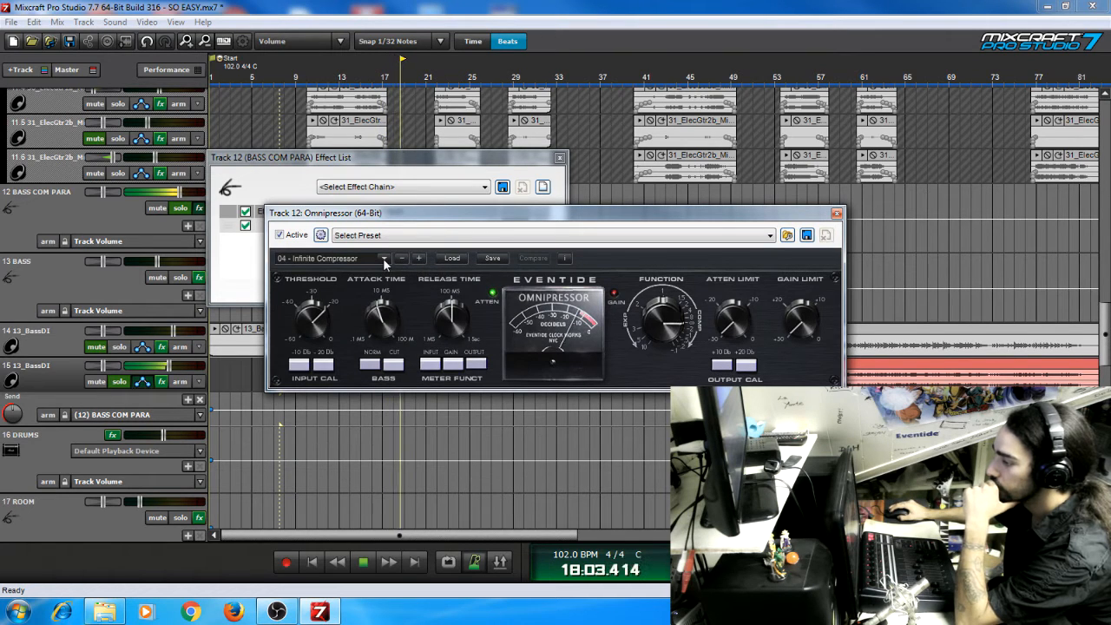
- Load Omnipressor's 05 - Dynamic Reverser compression preset and close the plug-in
click(385, 259)
click(549, 312)
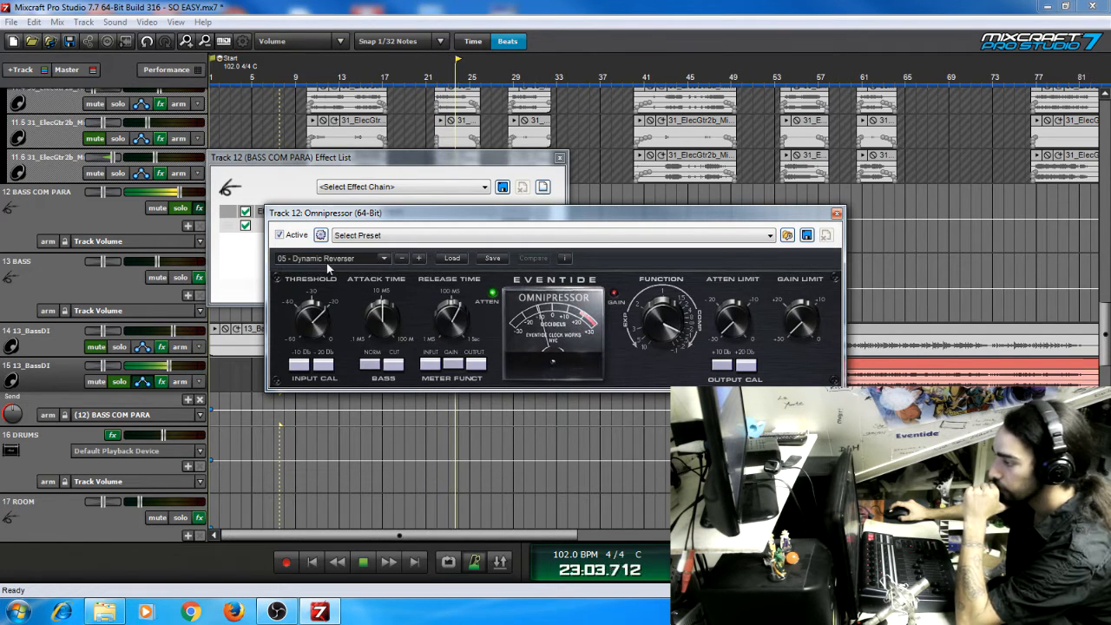
click(837, 213)
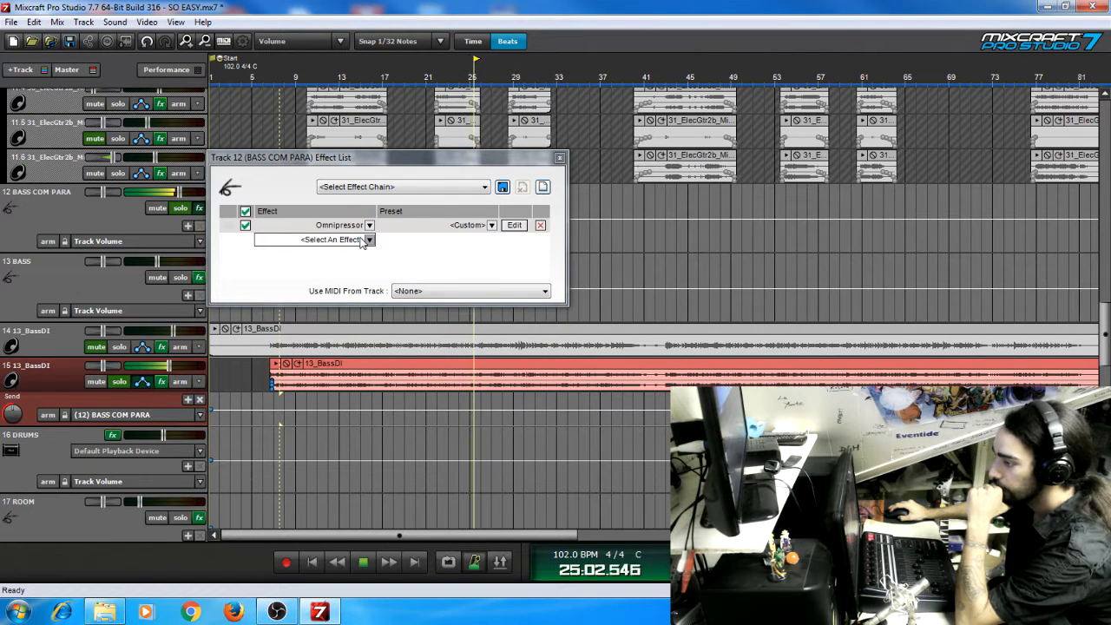
- Unsolo BASS COM PARA and replay the bass together with its parallel send from bar 40
click(181, 214)
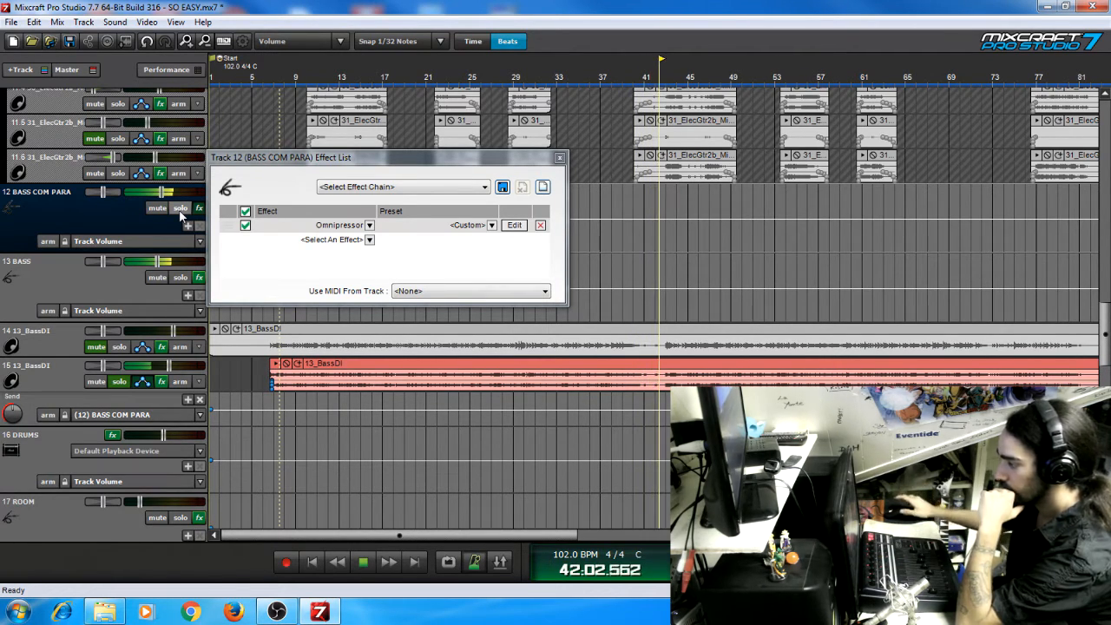
key(space)
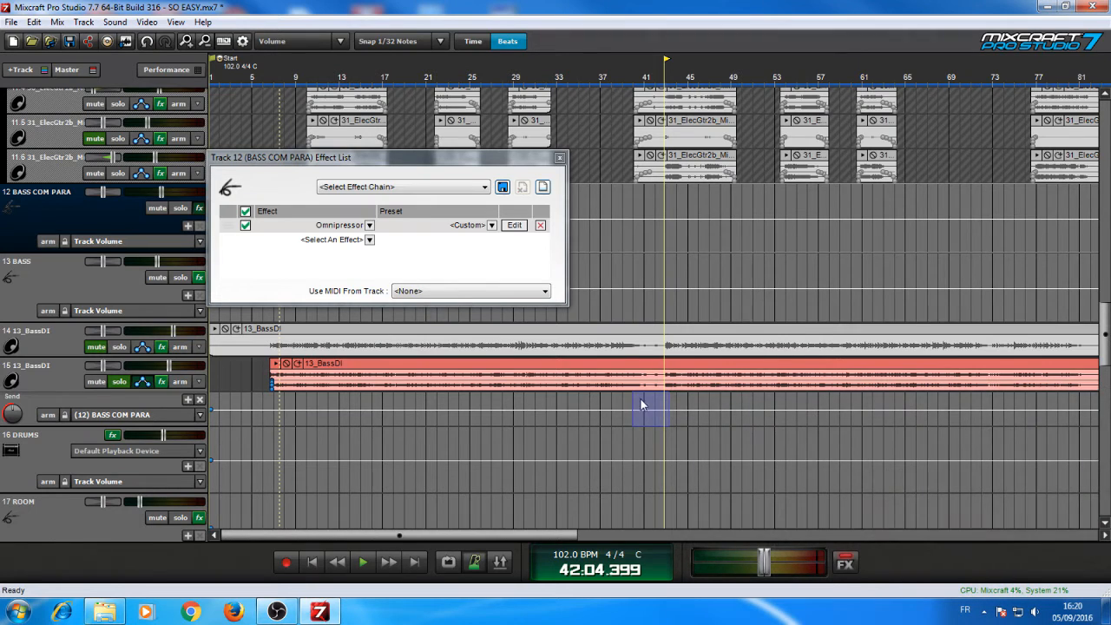
click(634, 399)
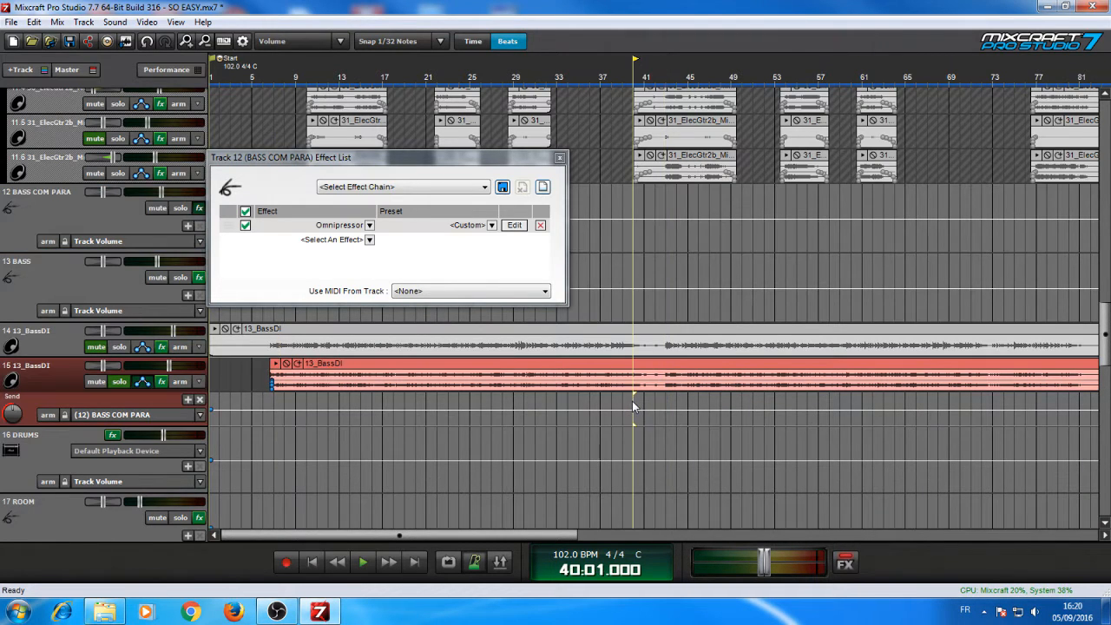
key(space)
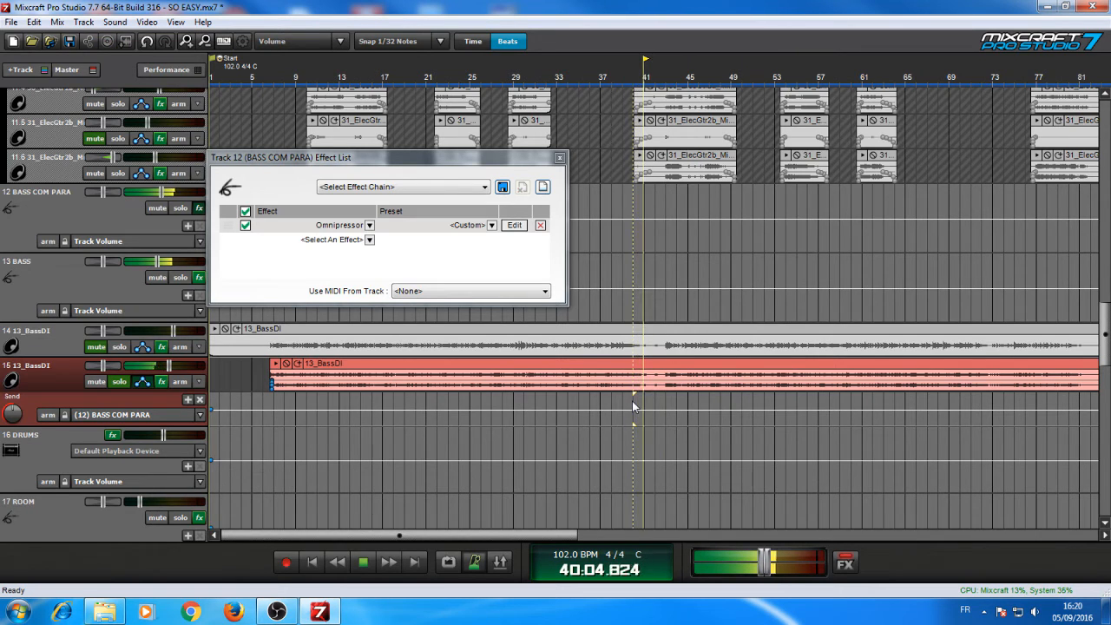
- Compare the soloed bass from about bar 40 with the BASS COM PARA send muted and active
click(99, 222)
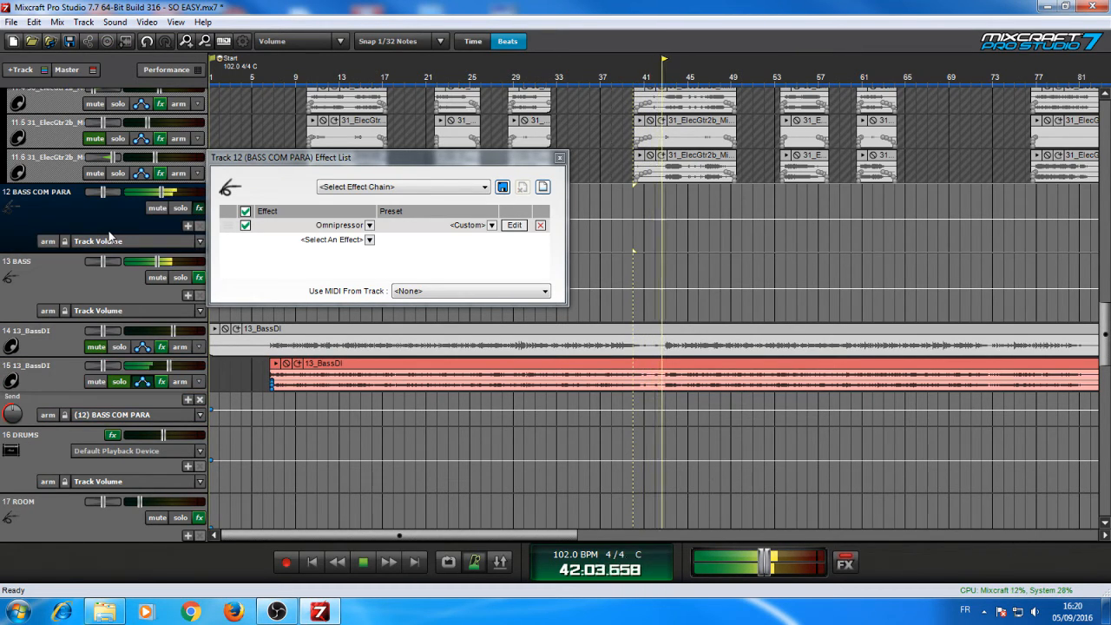
key(space)
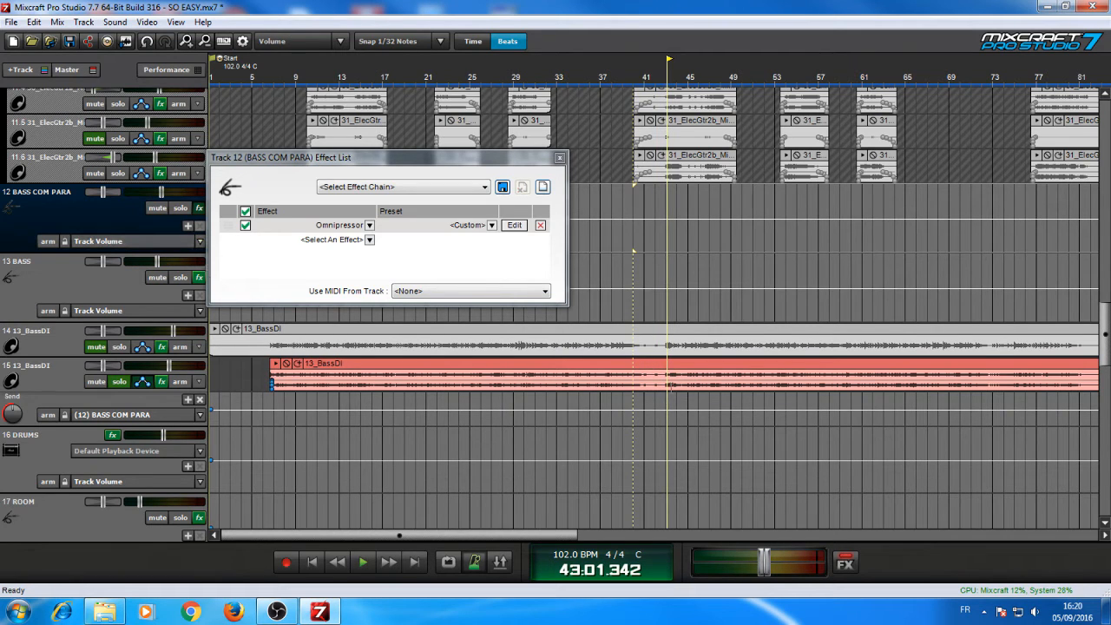
click(720, 356)
key(space)
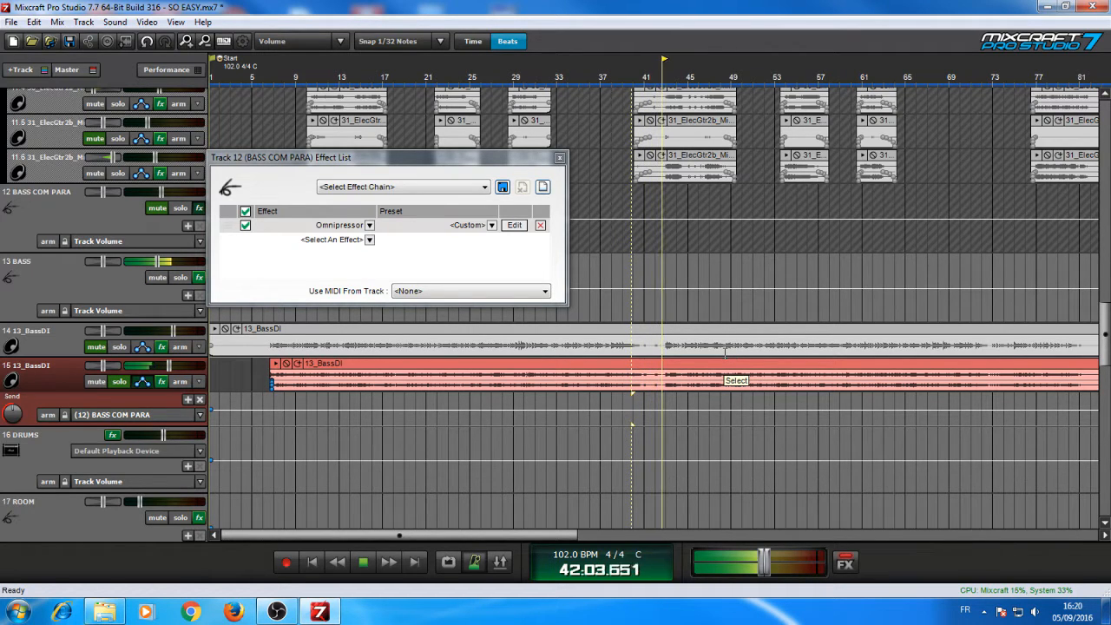
key(space)
key(space)
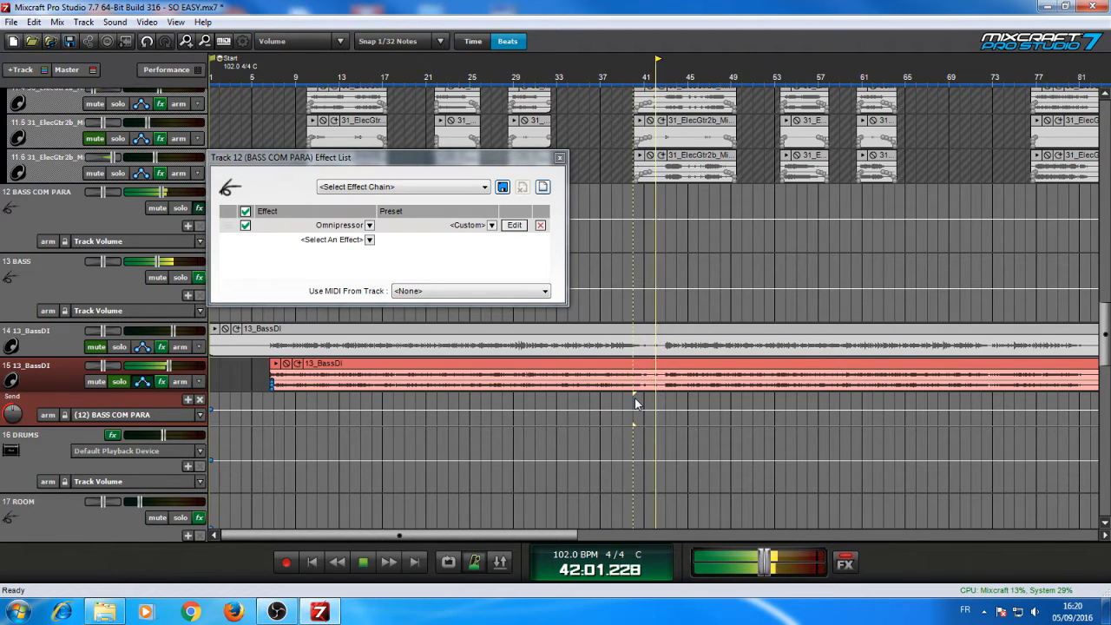
key(space)
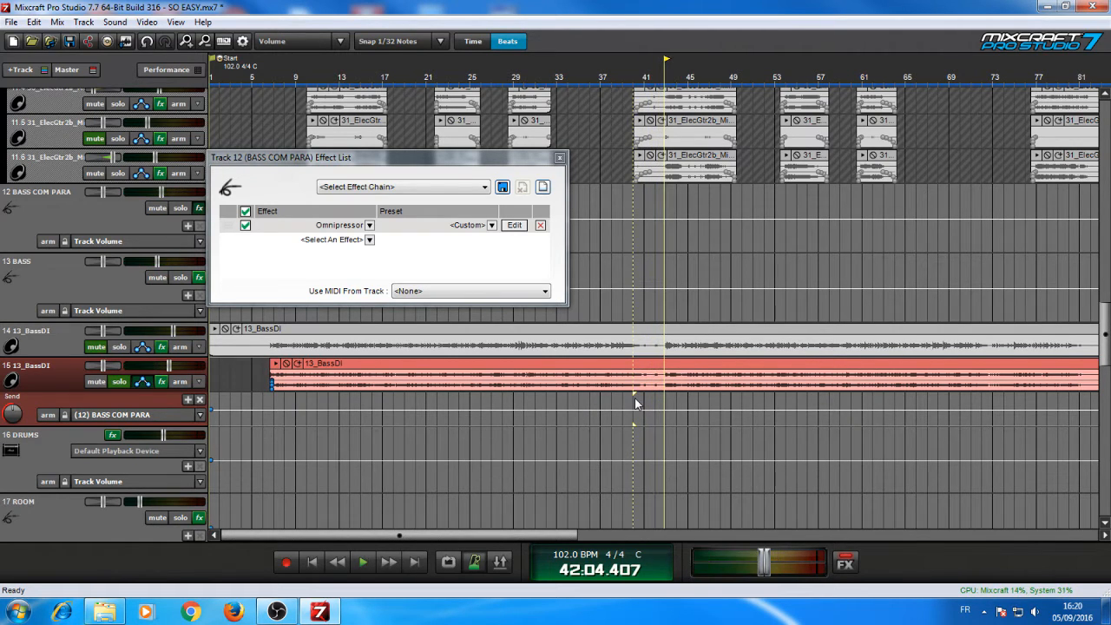
- Unsolo the 13_BassDI track and play the full mix with the parallel bass send from about bar 40
click(120, 382)
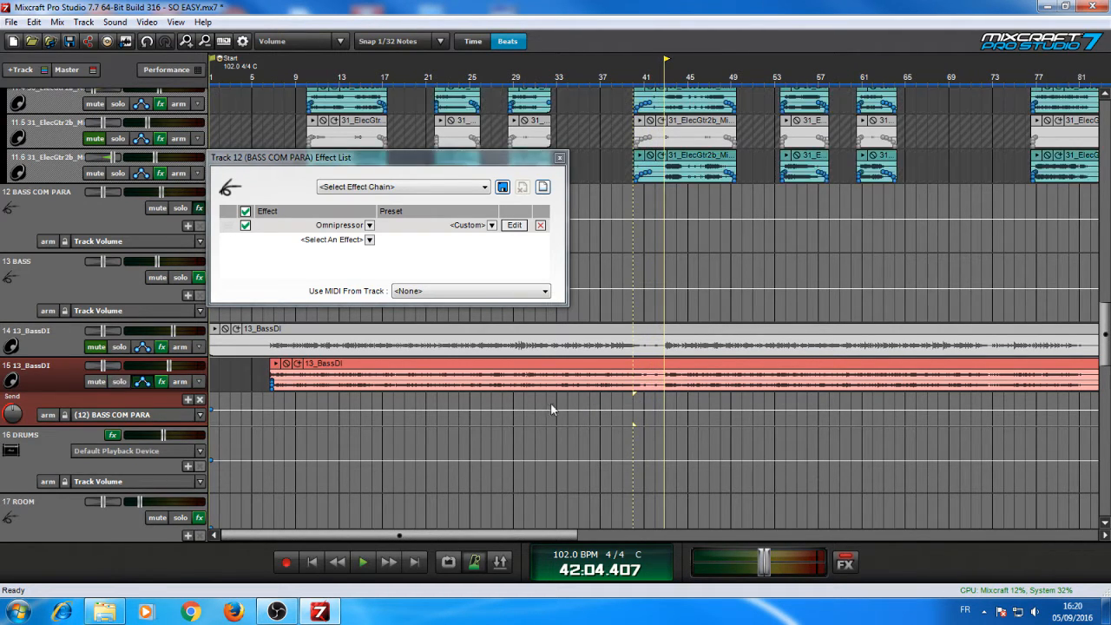
click(630, 404)
key(space)
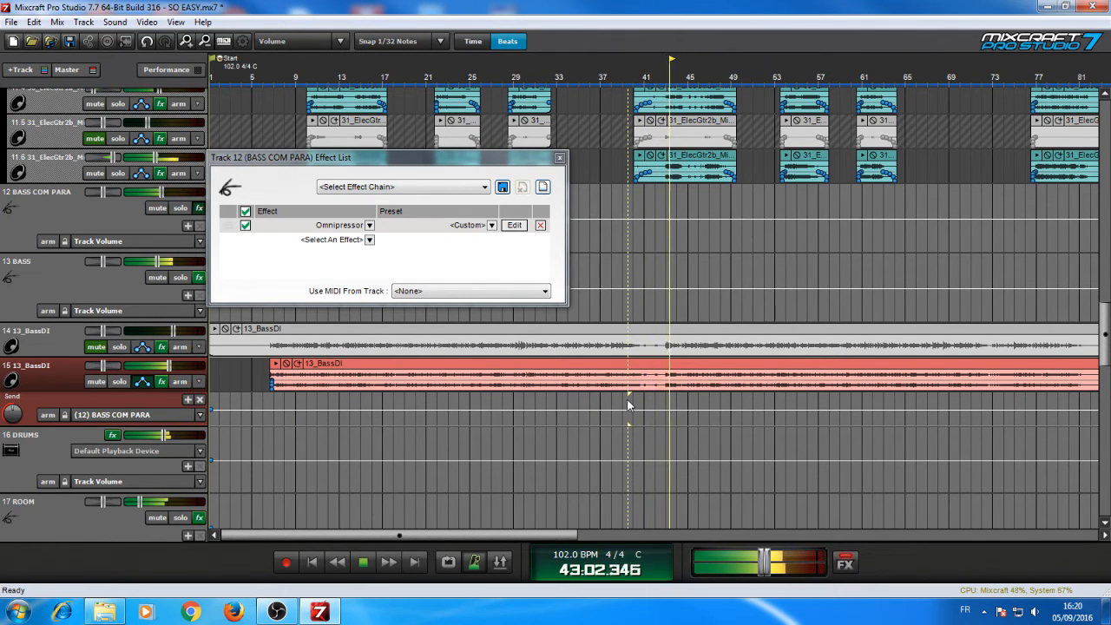
key(space)
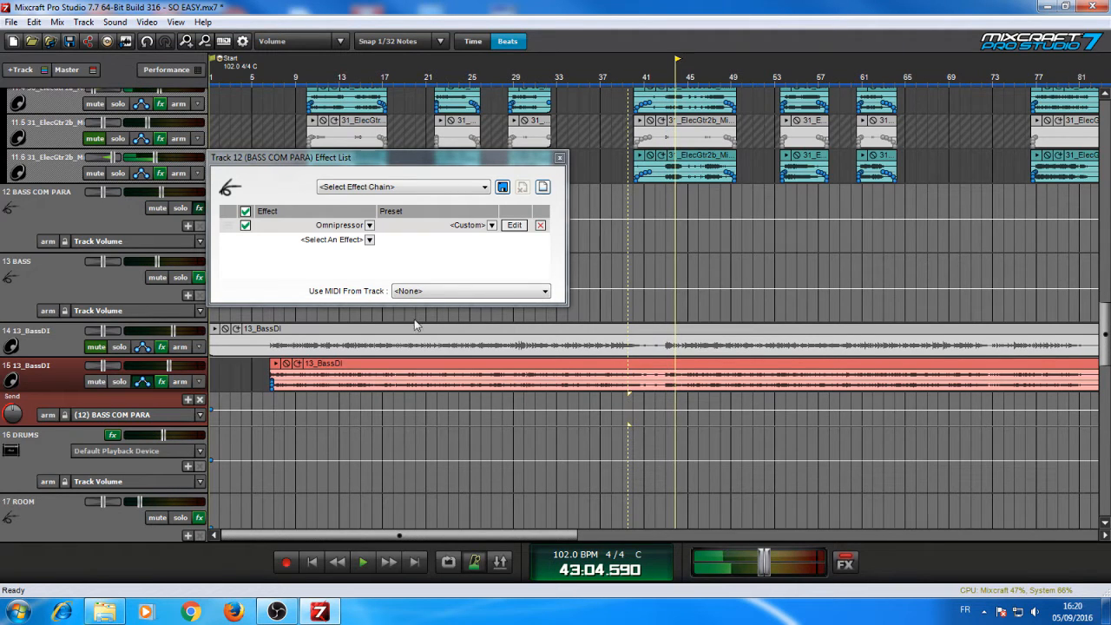
- Add the Virtual Mix Rack effect after Omnipressor on the BASS COM PARA track
click(321, 240)
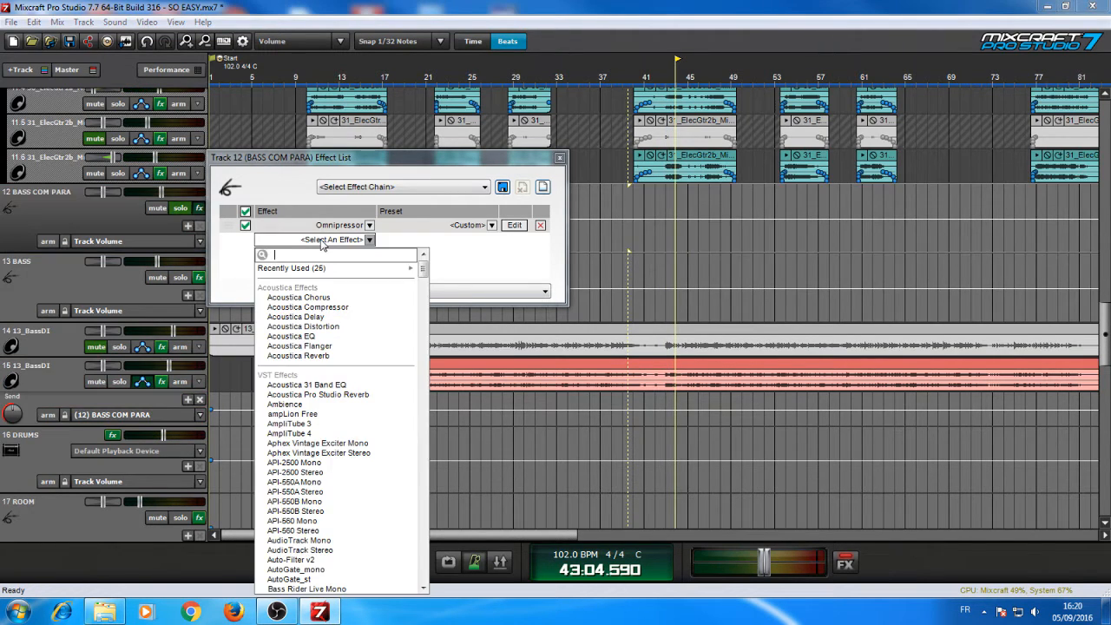
text(vi)
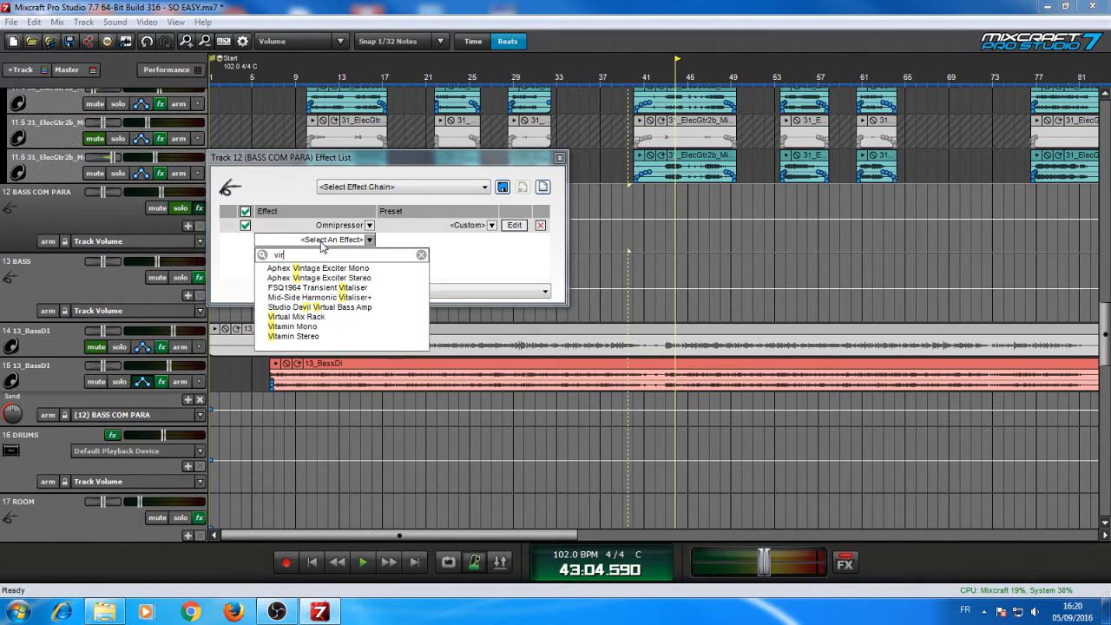
text(rt)
click(348, 290)
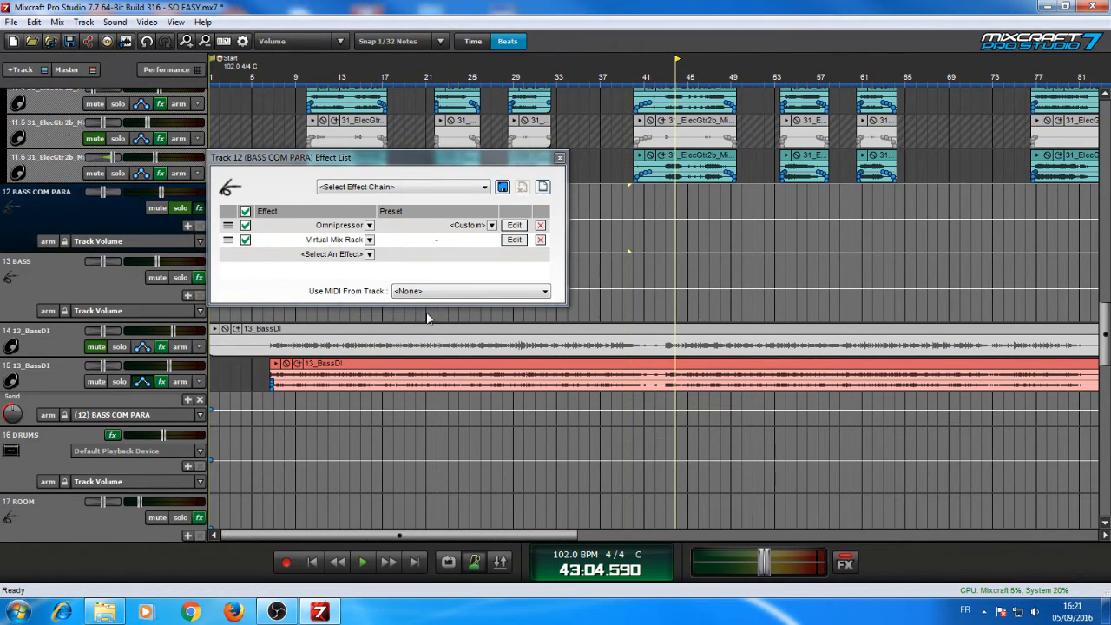
- Open the Virtual Mix Rack editor and load The Monster module into its first slot
click(514, 240)
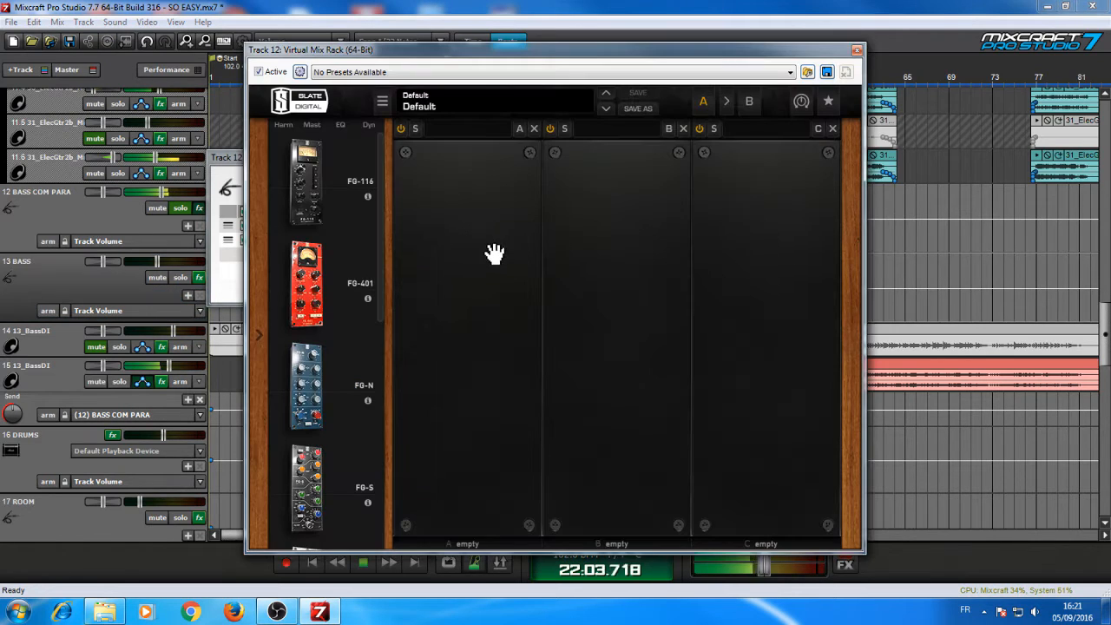
scroll(369, 378, down, 2)
drag(364, 350, 480, 371)
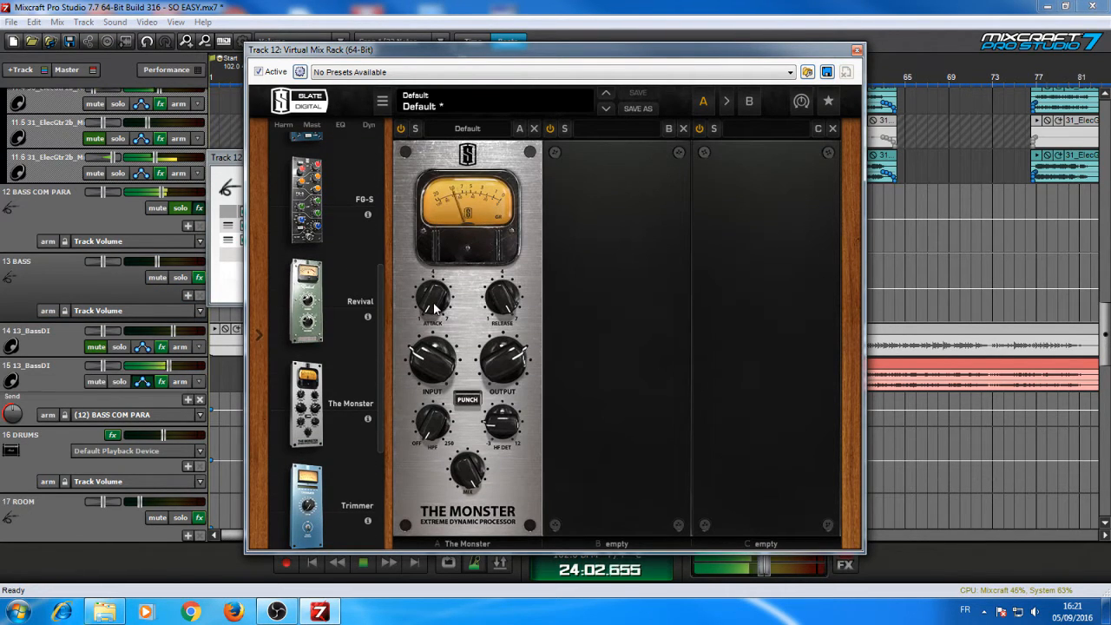
- Adjust The Monster's attack, release, input, output and mix, enable Punch, set HPF to 76.7 Hz, and close the editor and effect list
drag(428, 274, 399, 152)
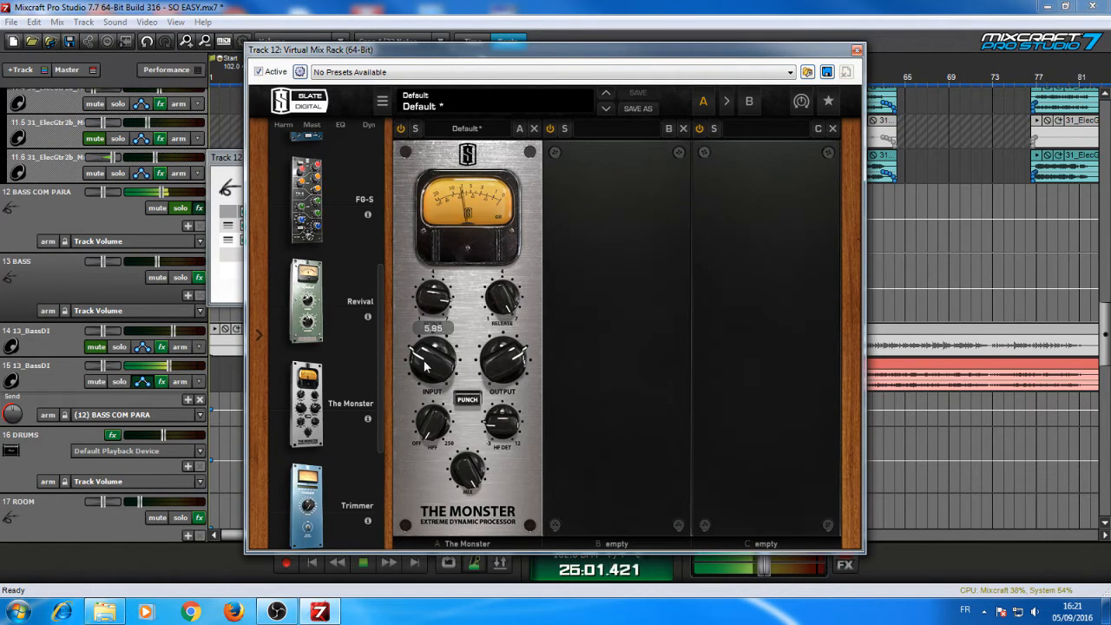
mouse_move(419, 347)
mouse_down()
mouse_move(422, 260)
mouse_move(415, 355)
mouse_up()
drag(491, 372, 487, 357)
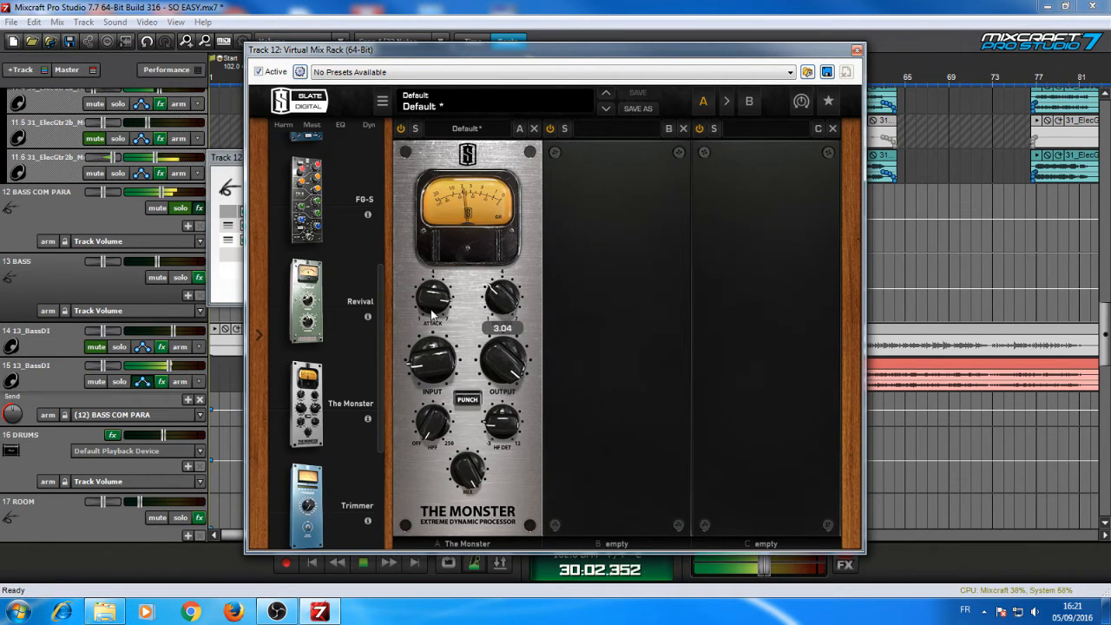
drag(466, 53, 395, 39)
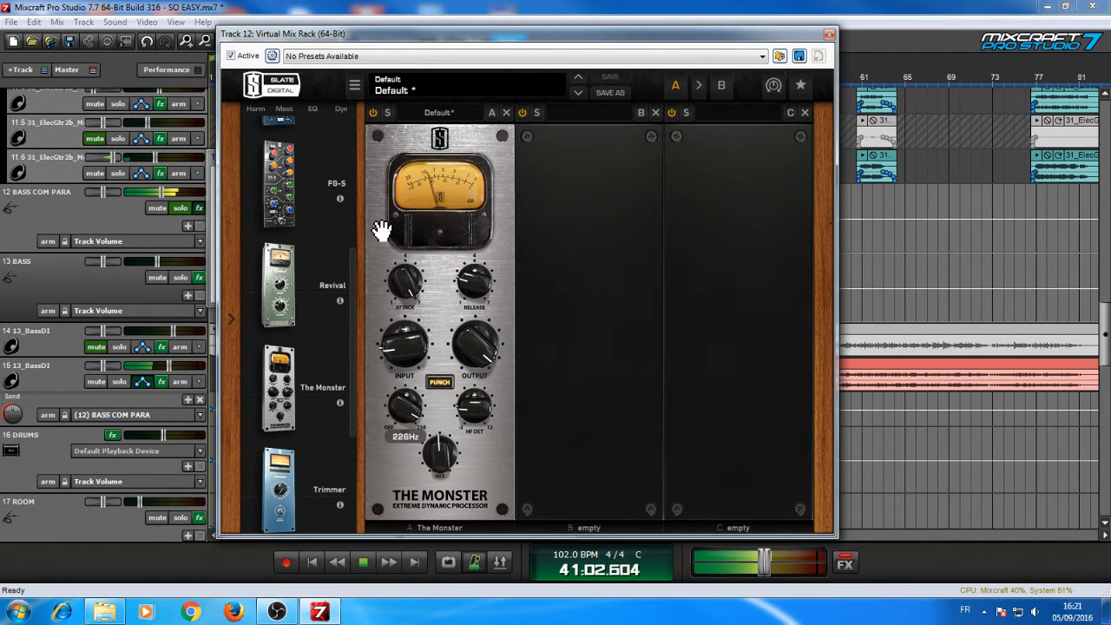
drag(383, 263, 380, 298)
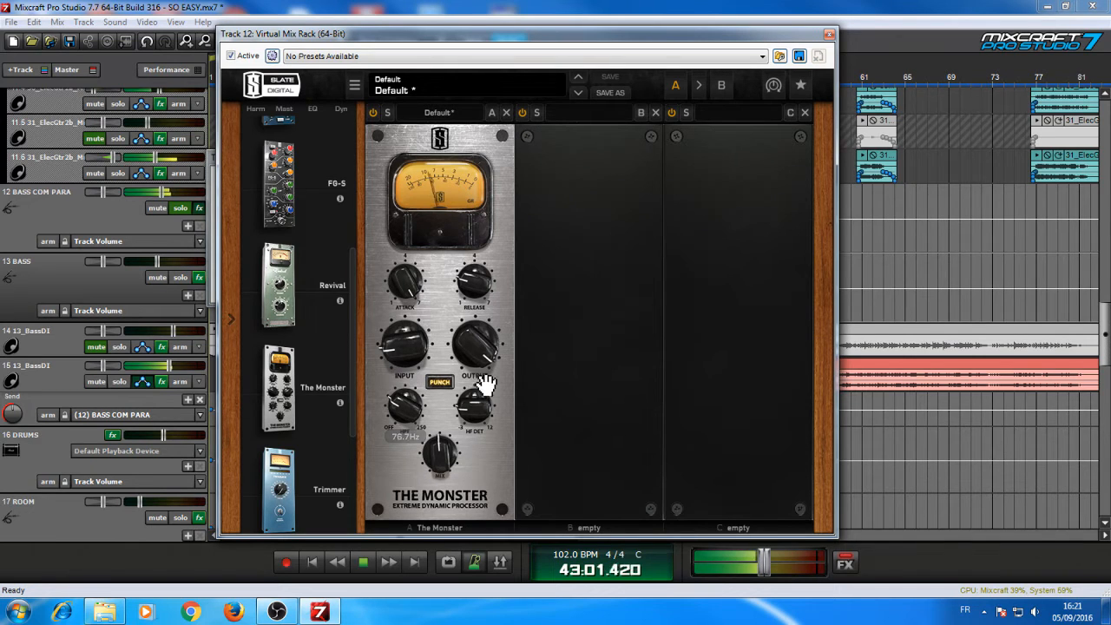
drag(464, 42, 603, 28)
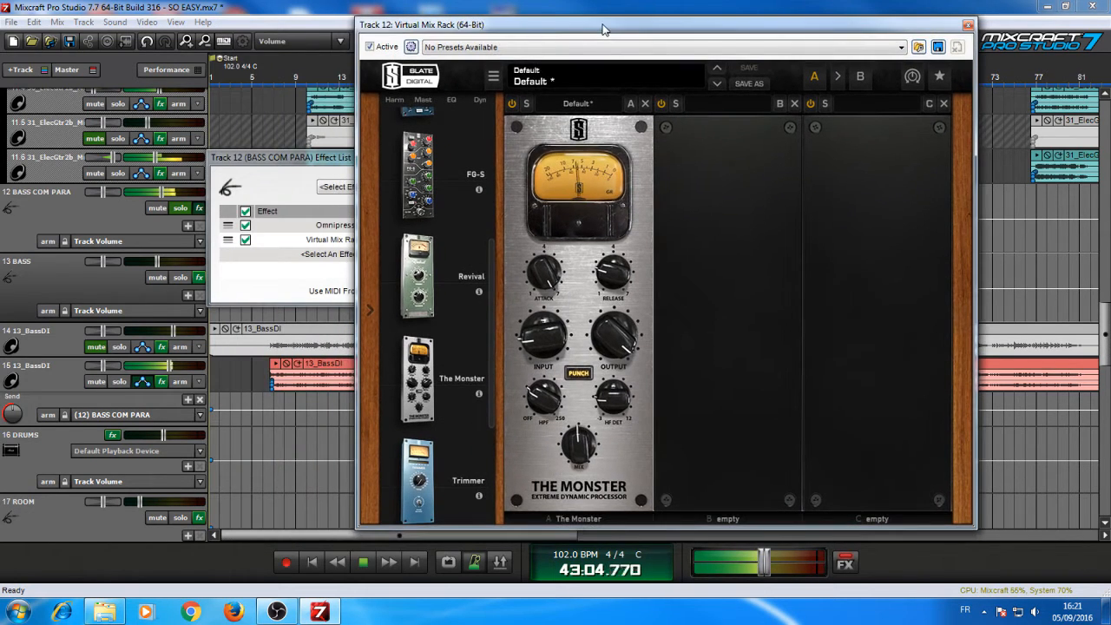
click(969, 25)
click(560, 159)
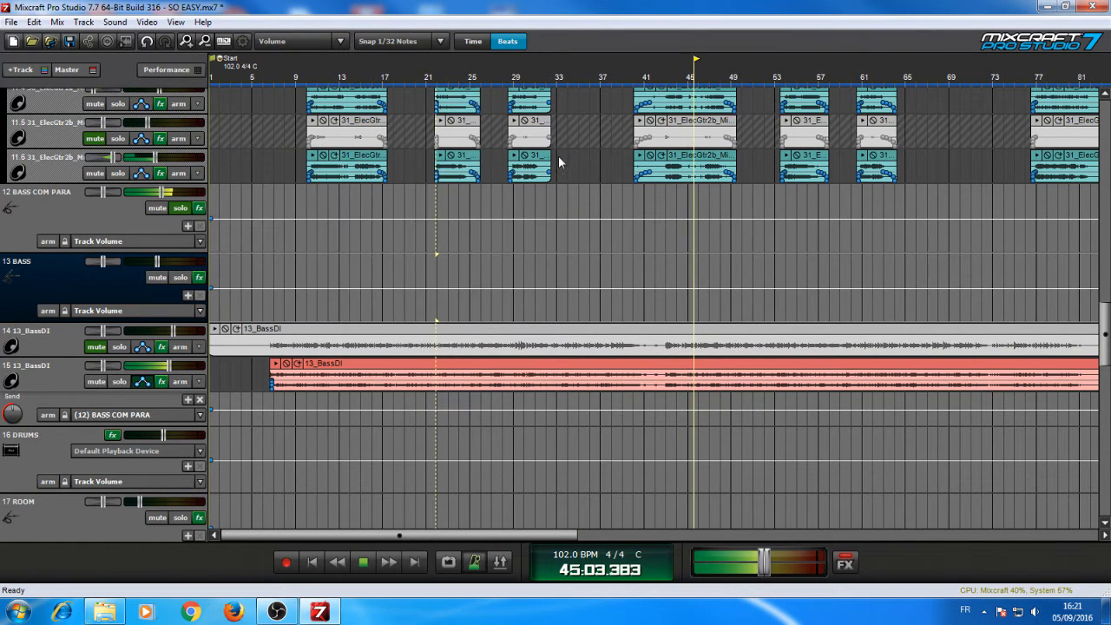
- Solo 13_BassDI, unsolo BASS COM PARA, and compare the playing bass with the parallel send muted and active
click(122, 382)
click(180, 208)
click(181, 208)
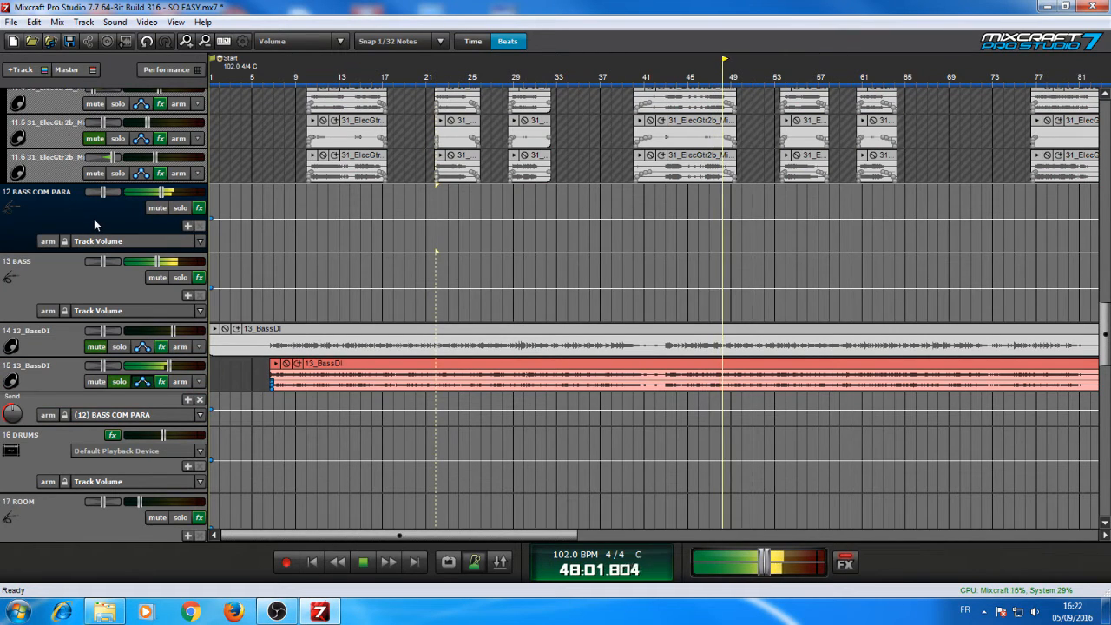
key(m)
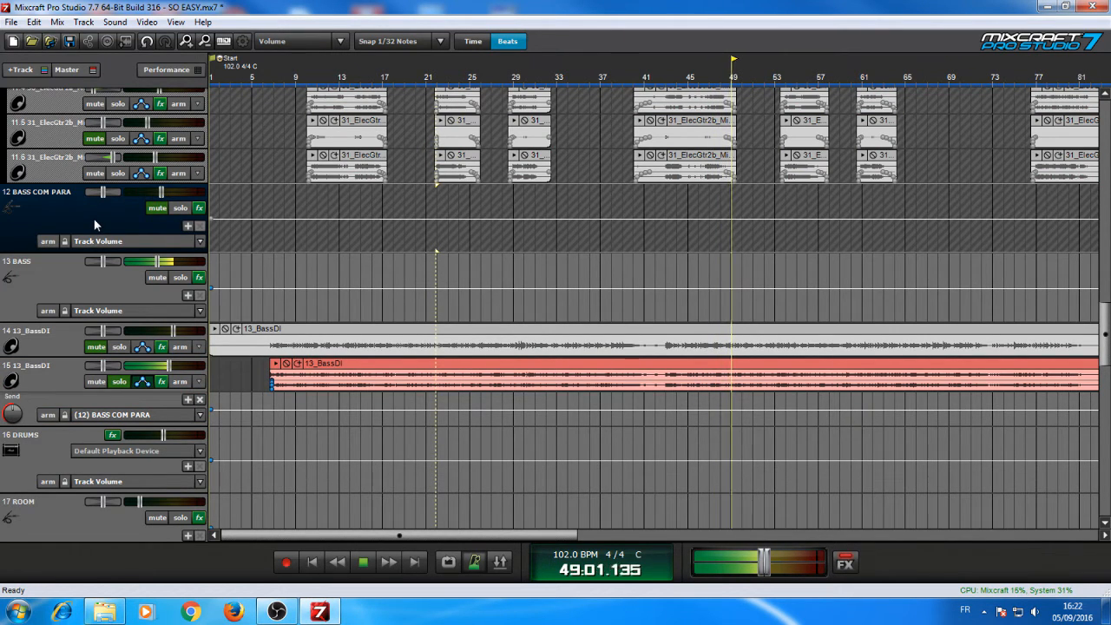
key(m)
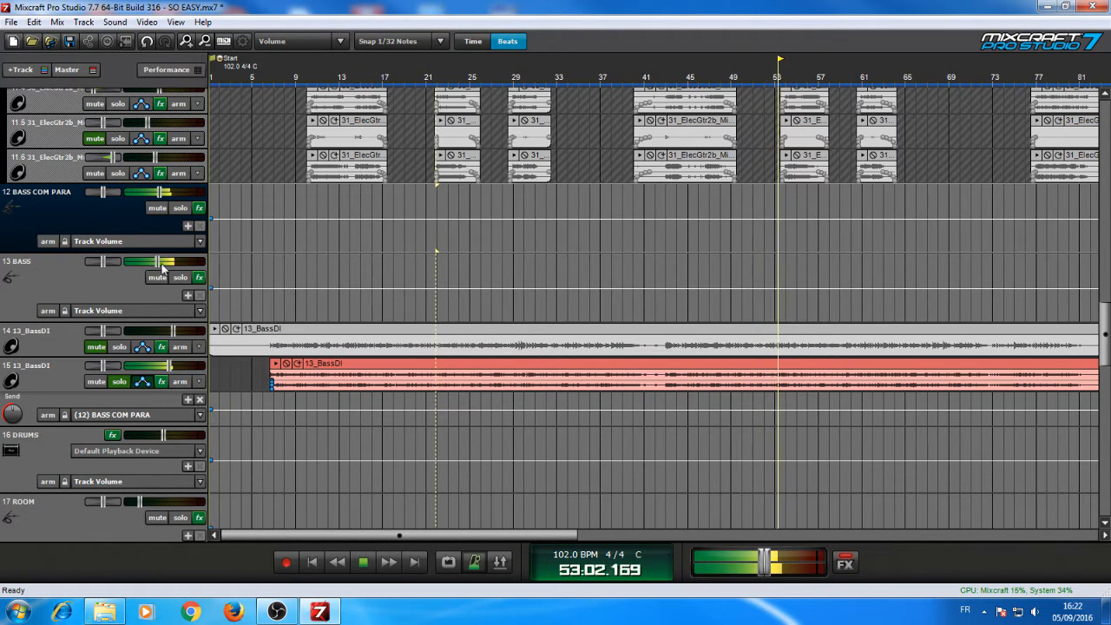
- Unsolo 13_BassDI, compare the full mix with BASS COM PARA muted and active, and stop playback
click(119, 381)
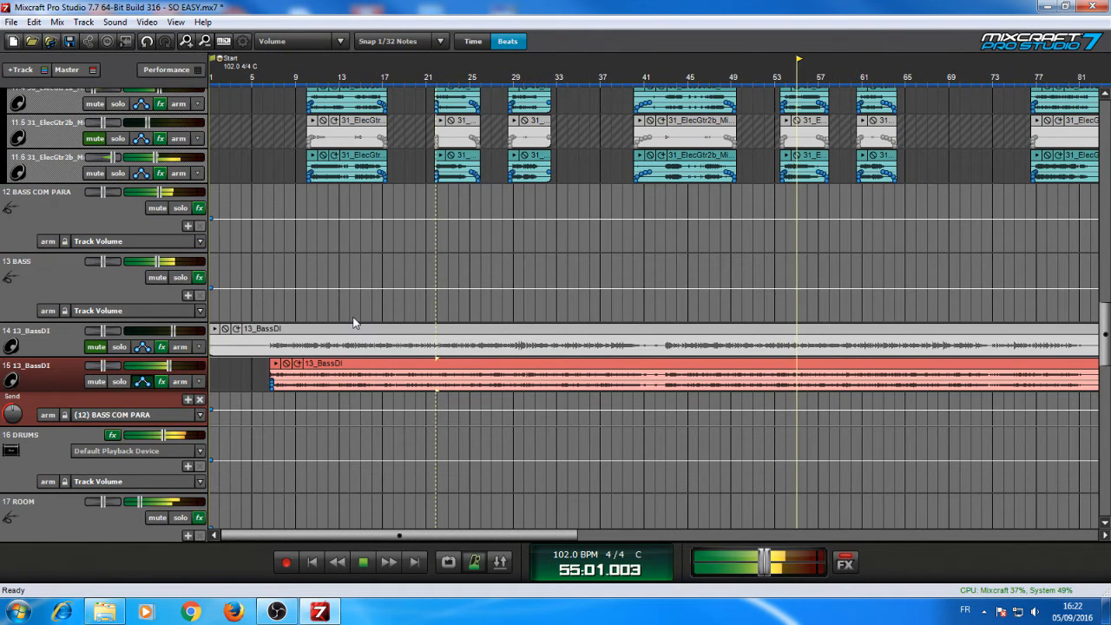
click(112, 204)
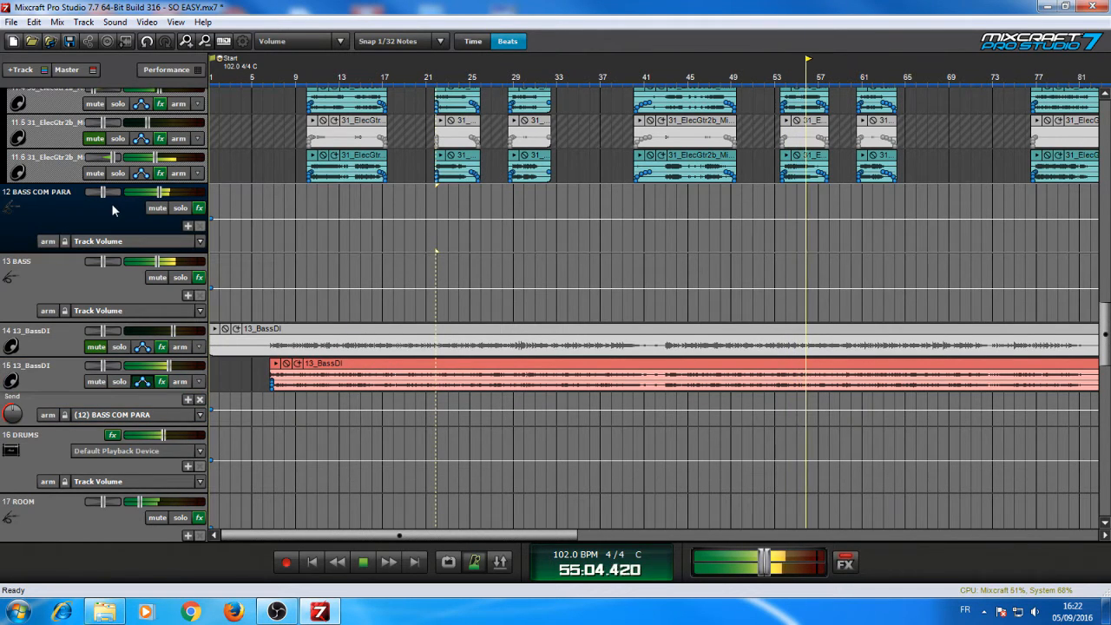
key(m)
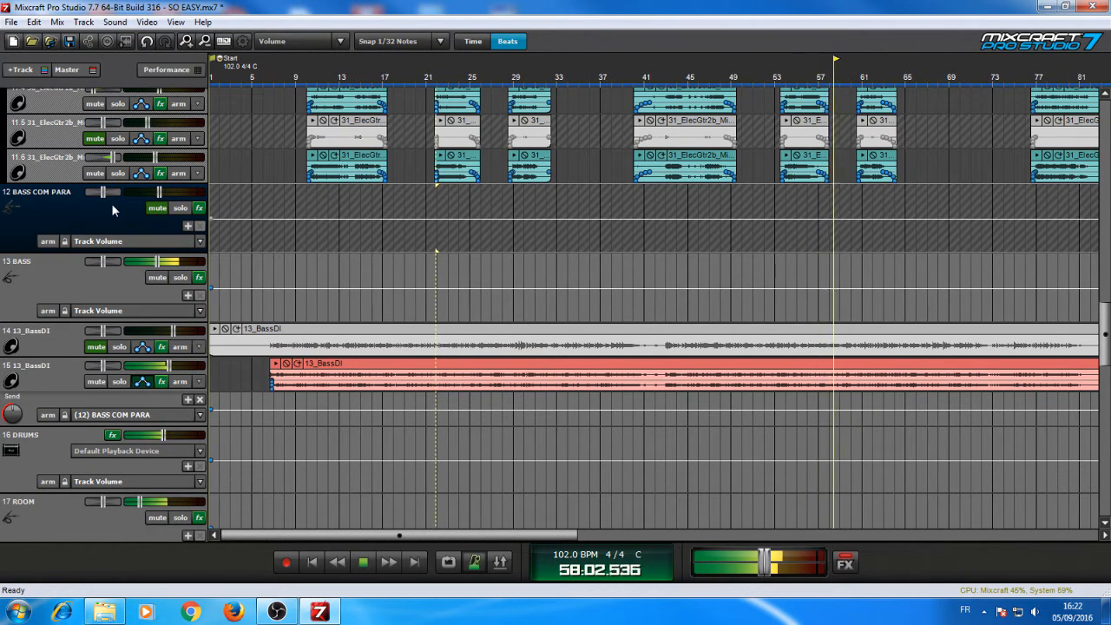
key(m)
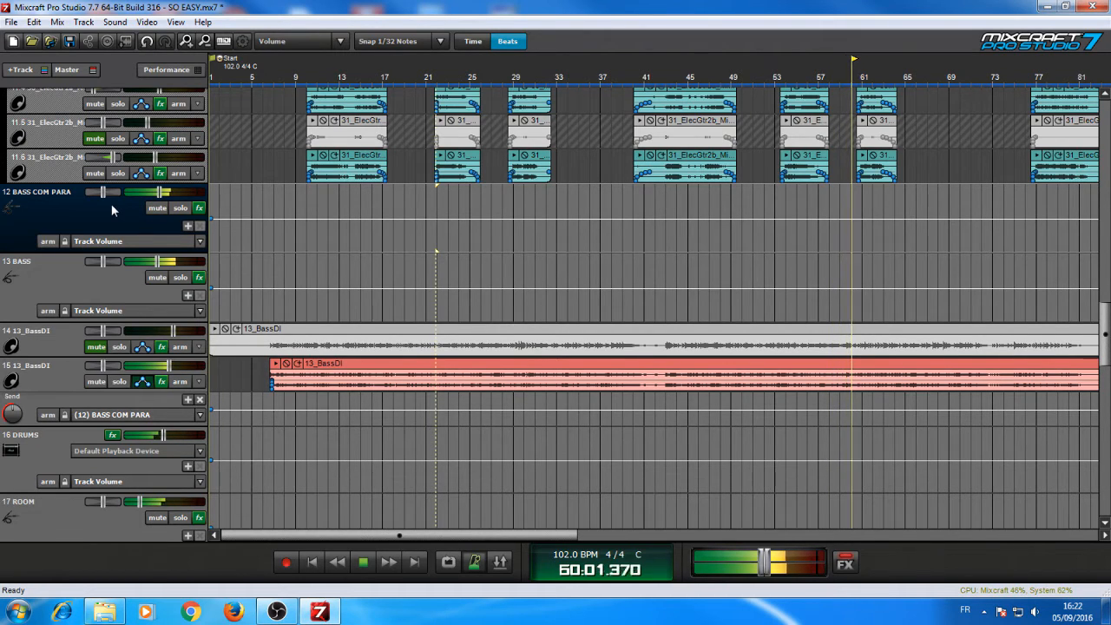
key(space)
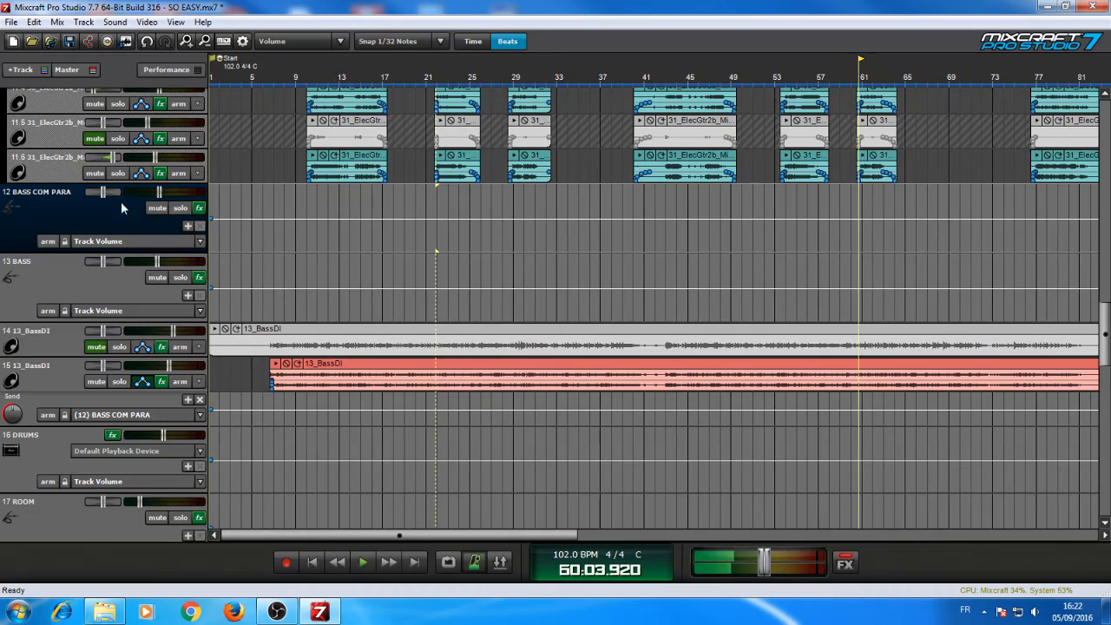
- Play the full mix from bar 71 through the bridge to bar 82 and review the vocal, keyboard and guitar tracks
drag(575, 536, 652, 533)
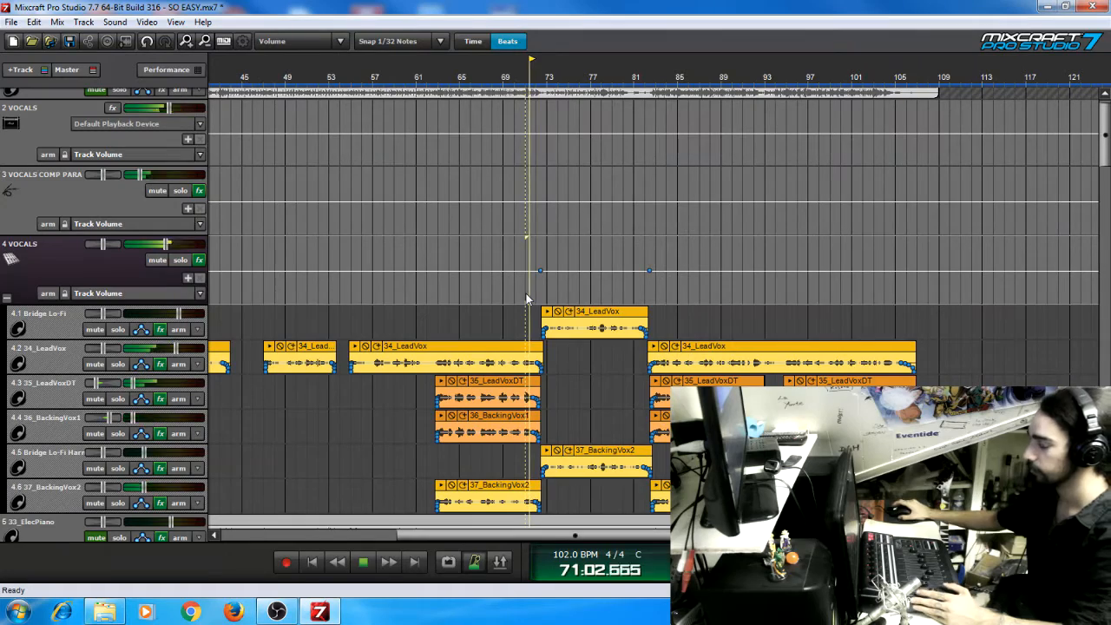
drag(1106, 156, 1106, 211)
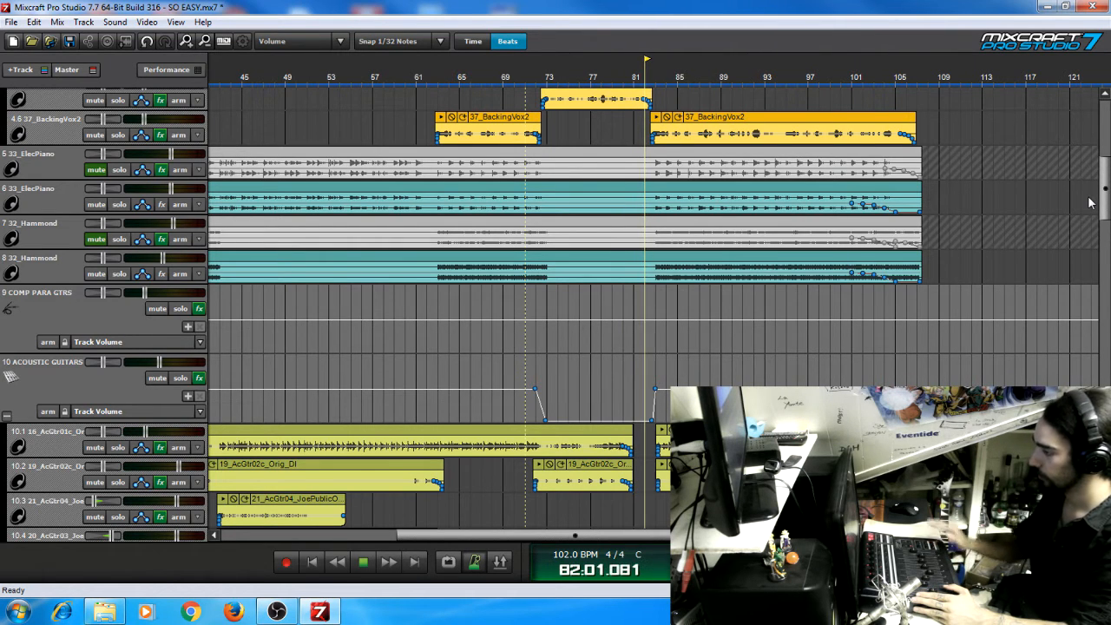
key(space)
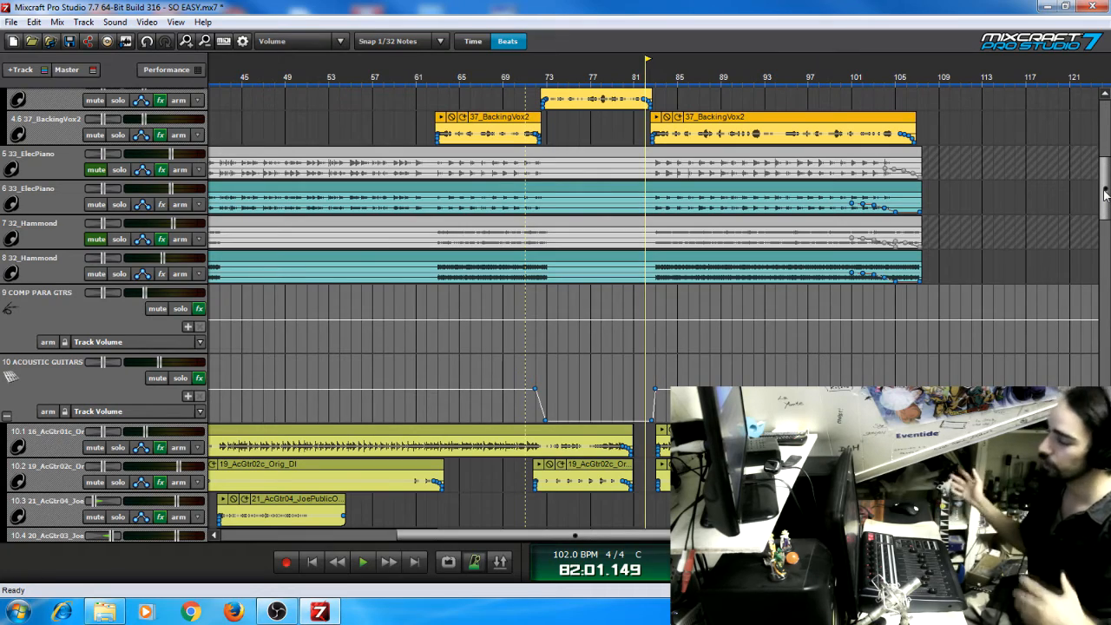
drag(1105, 192, 1105, 127)
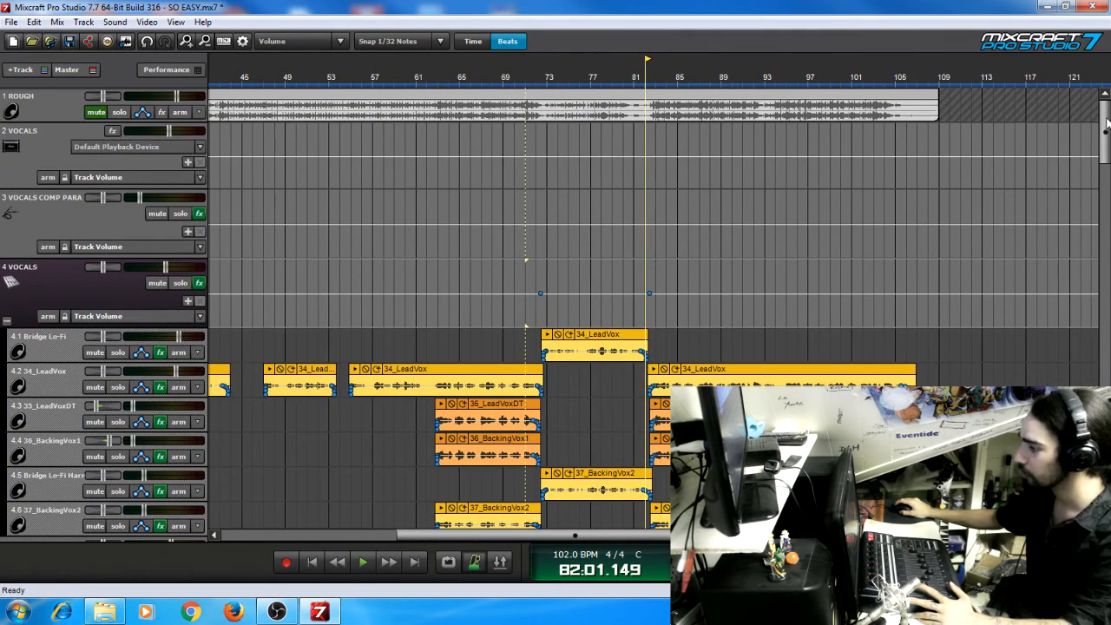